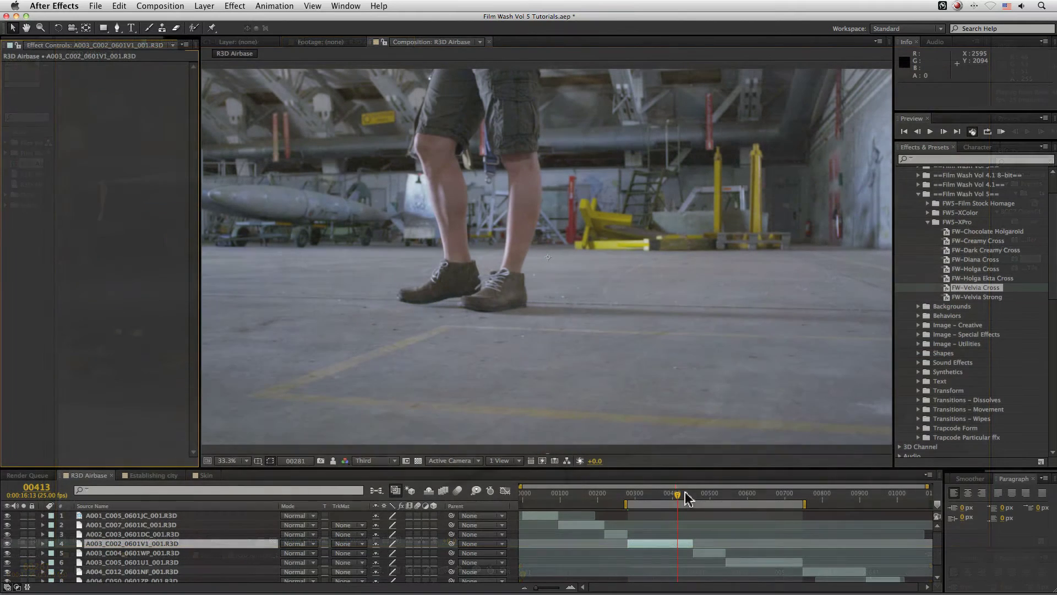
Step: Scrub through the cut to review the walking, ladder, parachute-bag, hangar aircraft and drop-tank shots
left_click_drag(677, 497, 785, 498)
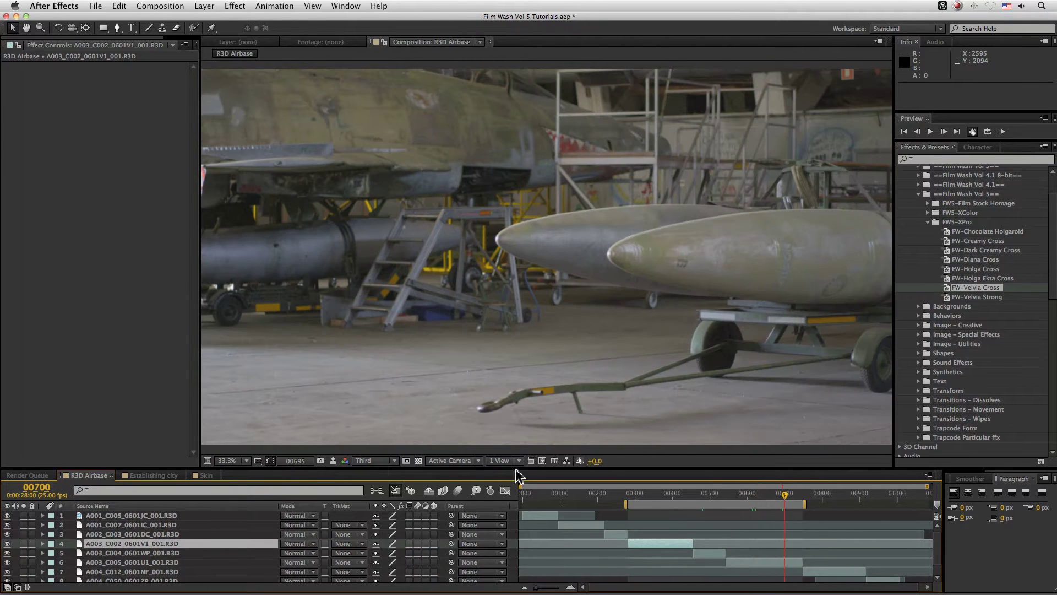
left_click(719, 495)
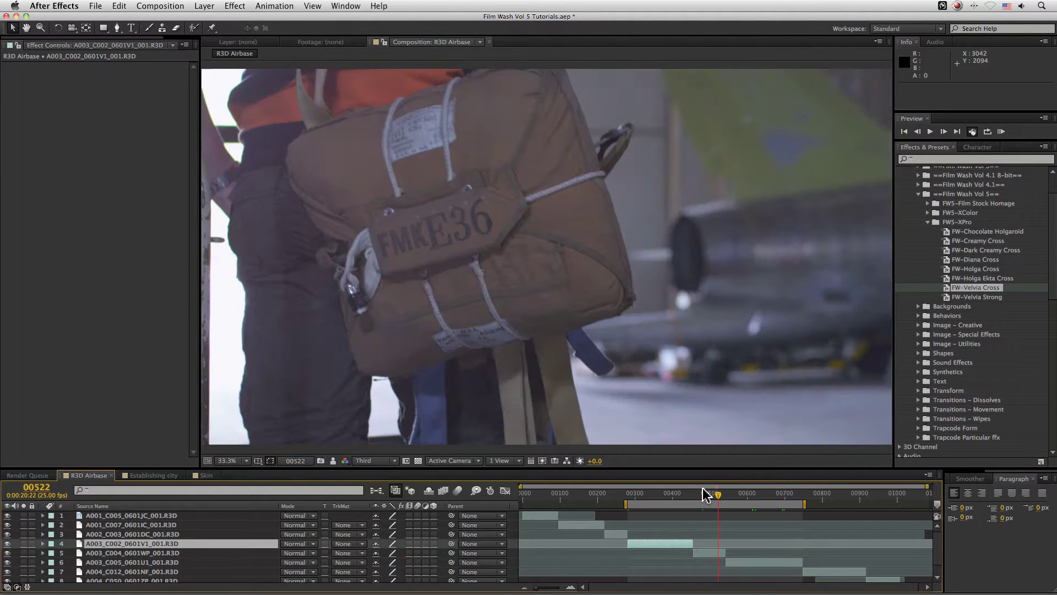
left_click_drag(681, 498, 716, 496)
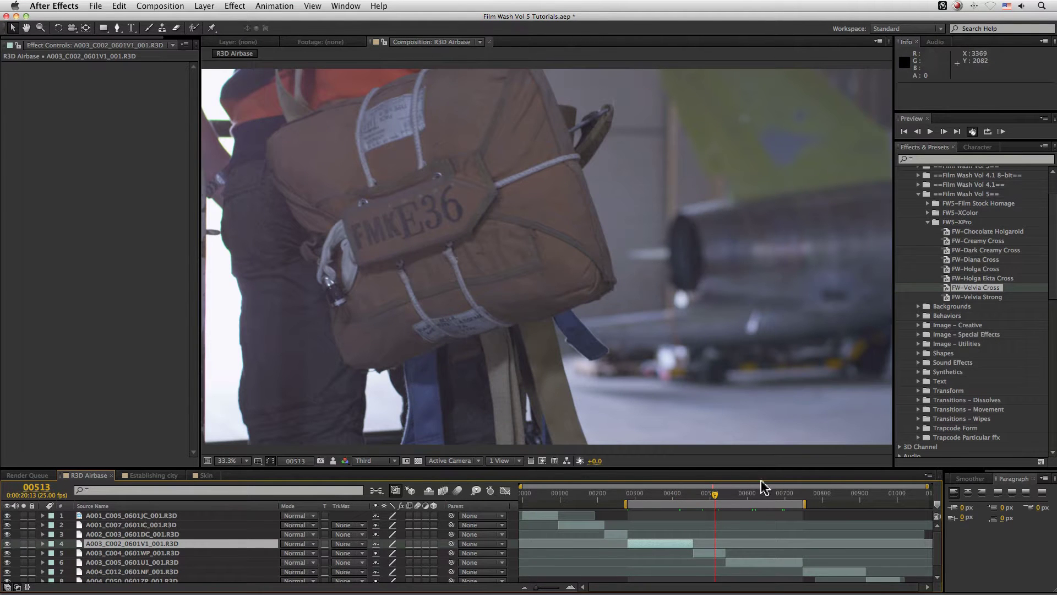
left_click(755, 494)
left_click(719, 495)
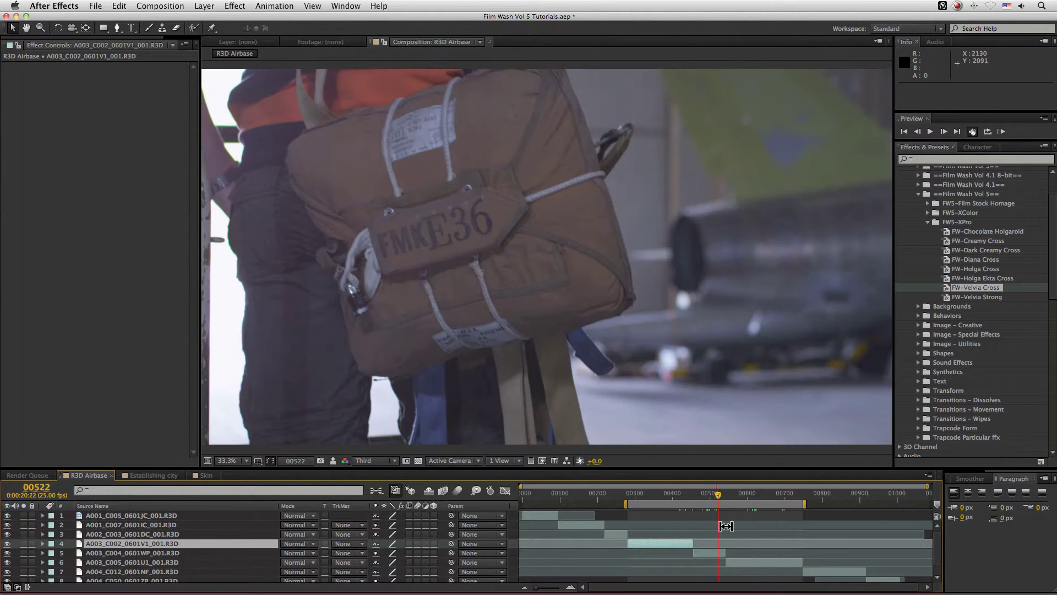
left_click(673, 497)
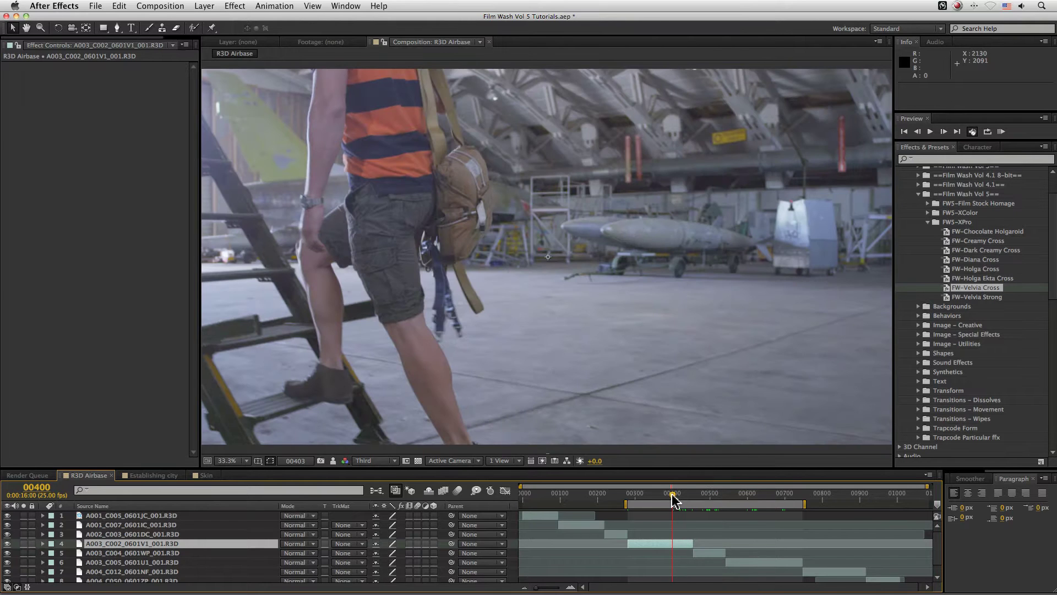
left_click(703, 495)
left_click(747, 495)
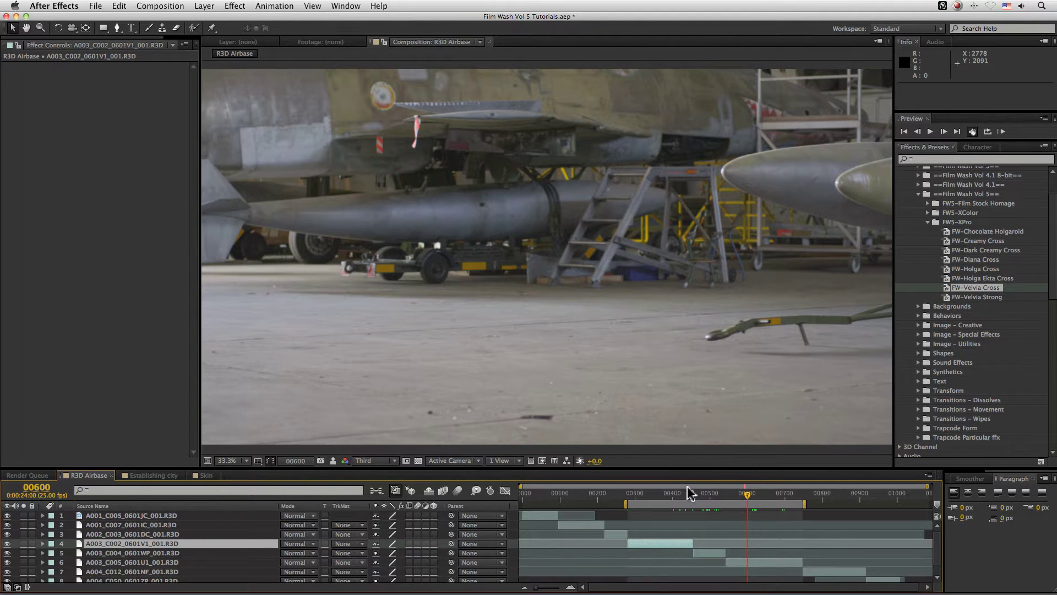
left_click(717, 495)
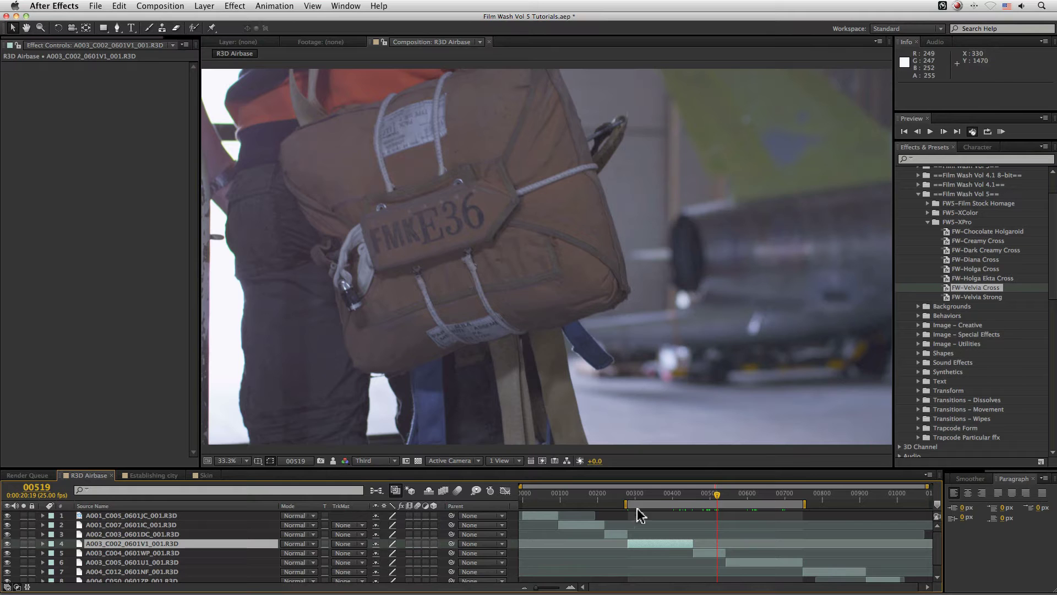
left_click(677, 495)
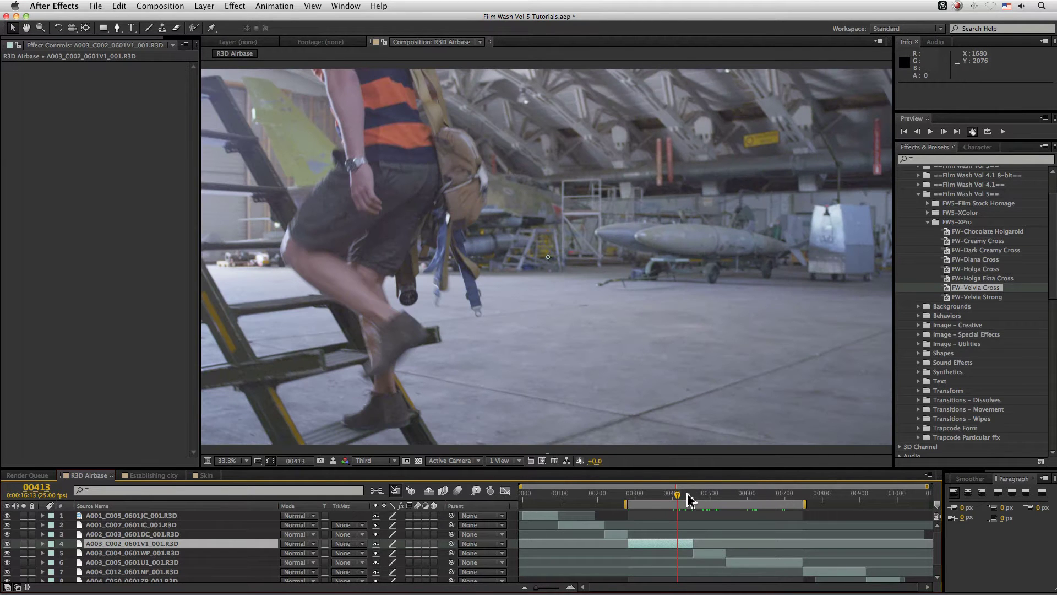
left_click(704, 495)
left_click(744, 495)
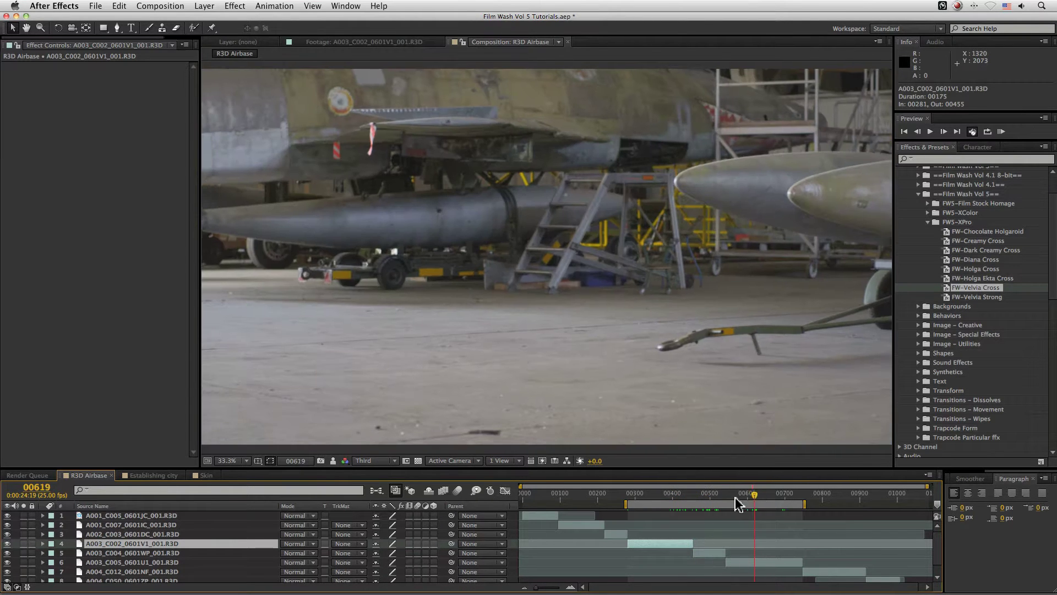
left_click(706, 499)
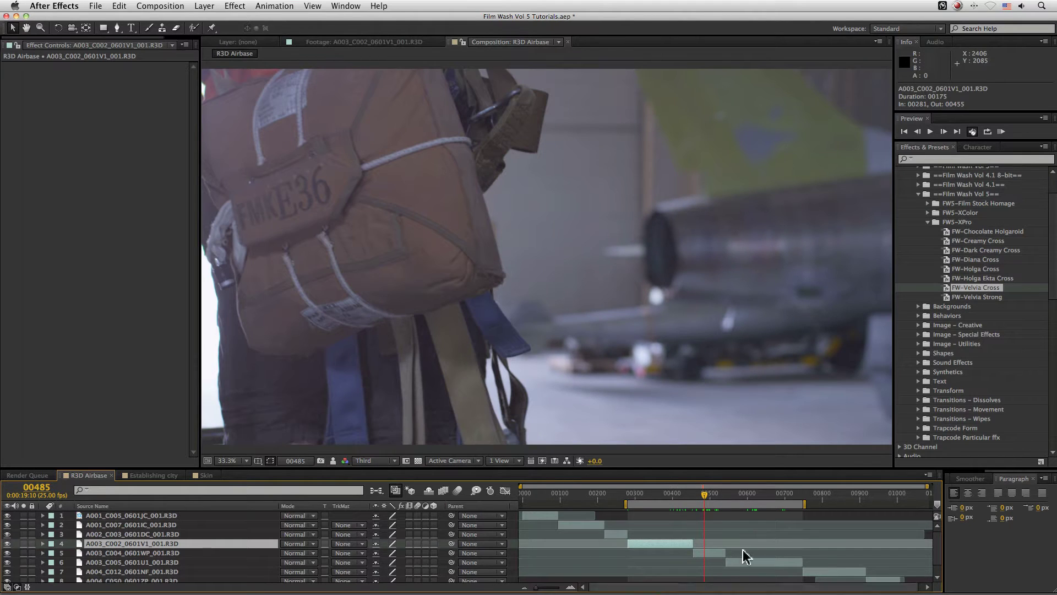
left_click(664, 495)
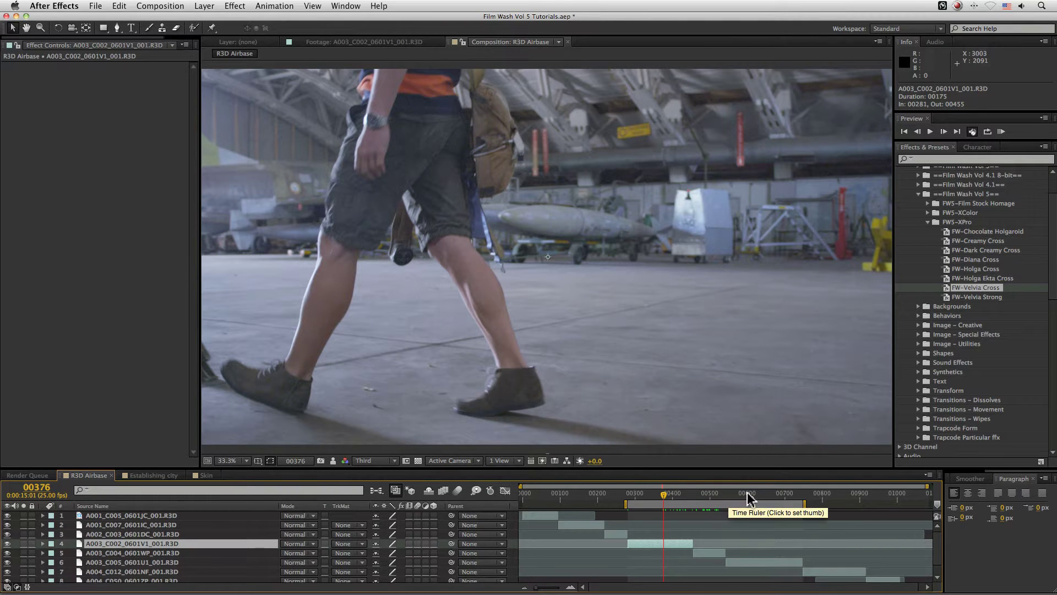
left_click(754, 494)
left_click(787, 494)
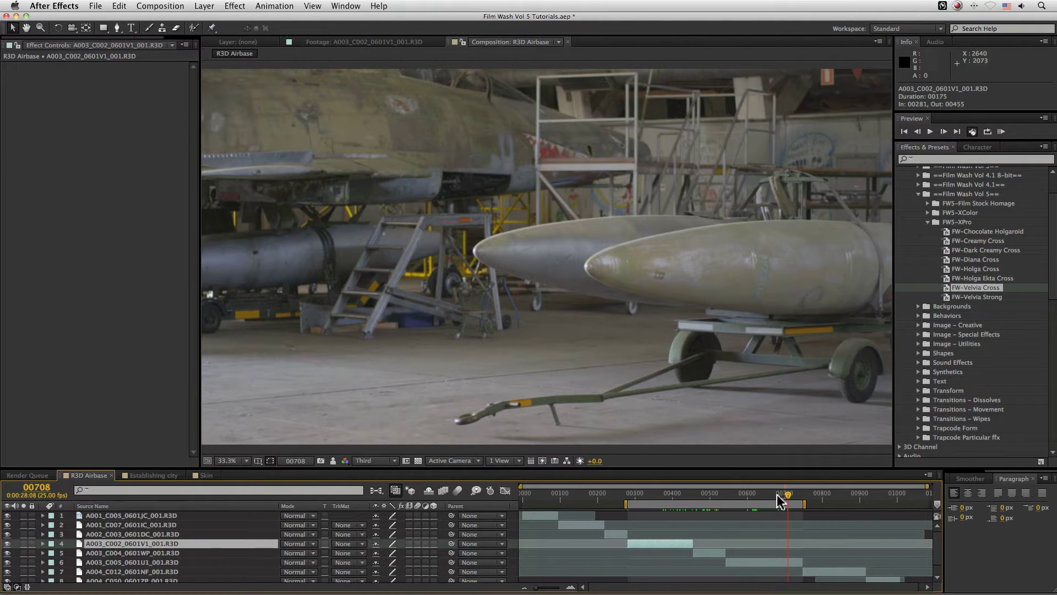
left_click(768, 495)
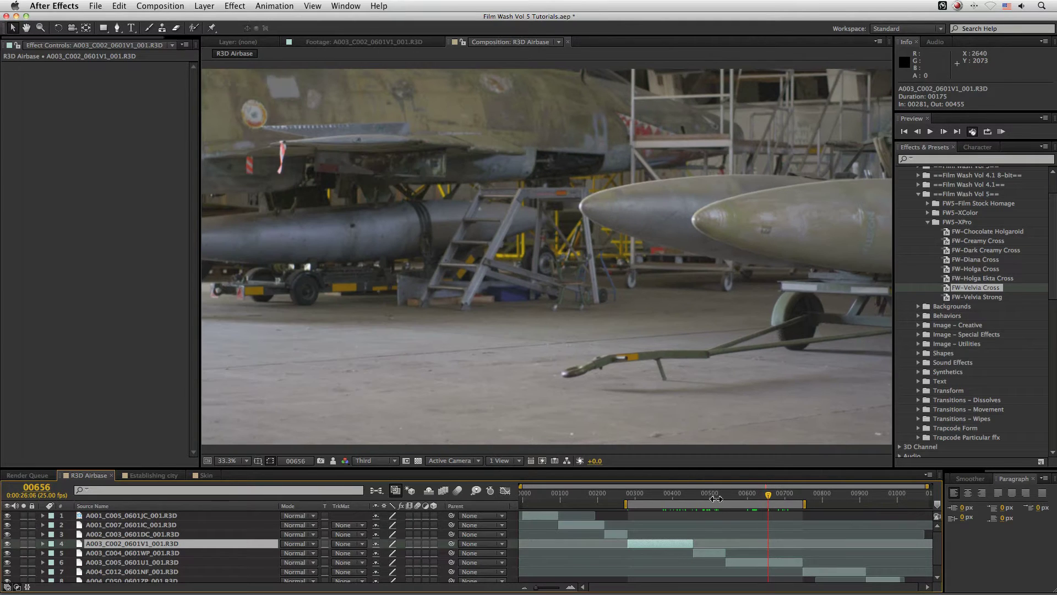
Step: Settle on frame 00517 of the parachute-bag shot and select the A003_C004_0601WP_001.R3D layer
left_click_drag(716, 497, 752, 498)
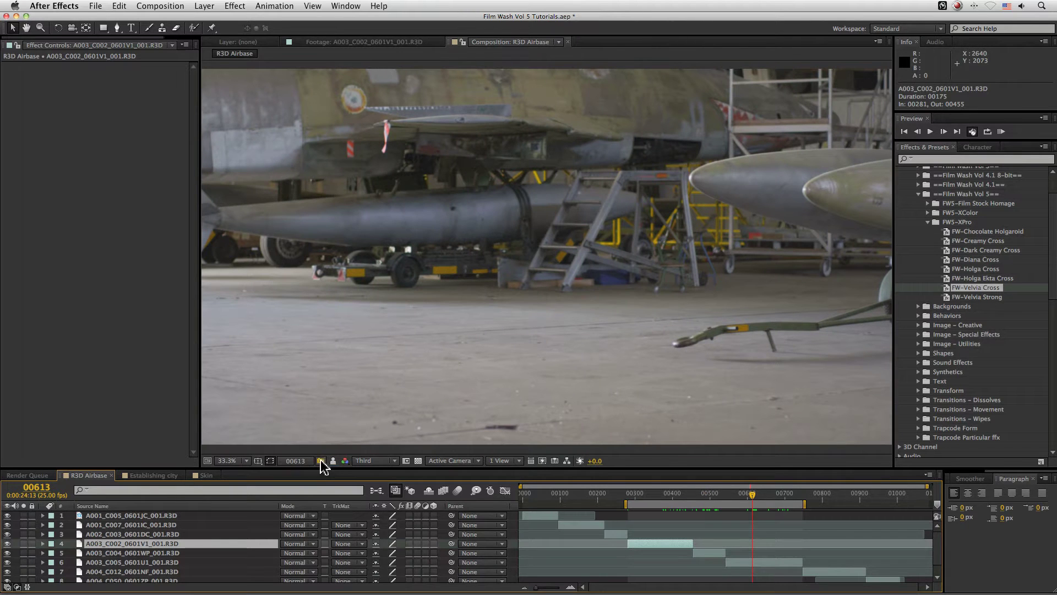
left_click(715, 498)
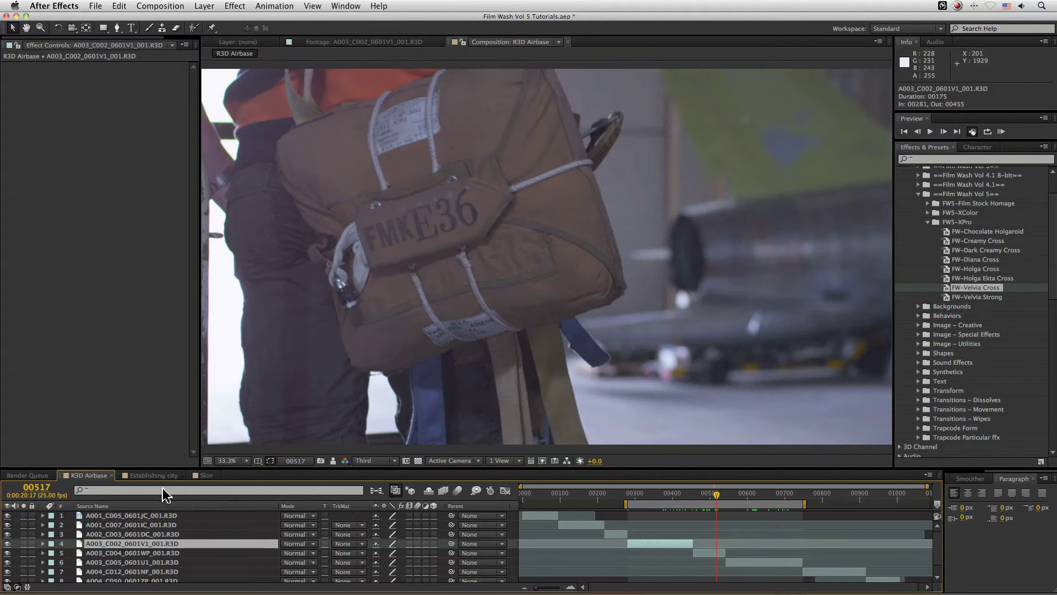
left_click(163, 553)
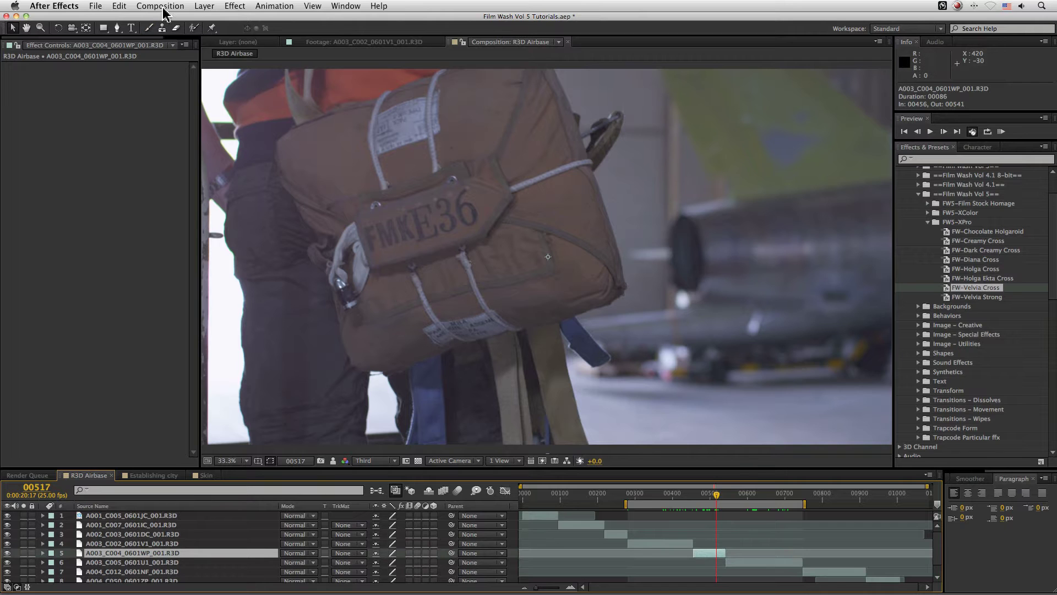
Step: Apply Color Correction > Curves to the bag clip and compare it with the snapshot
left_click(231, 12)
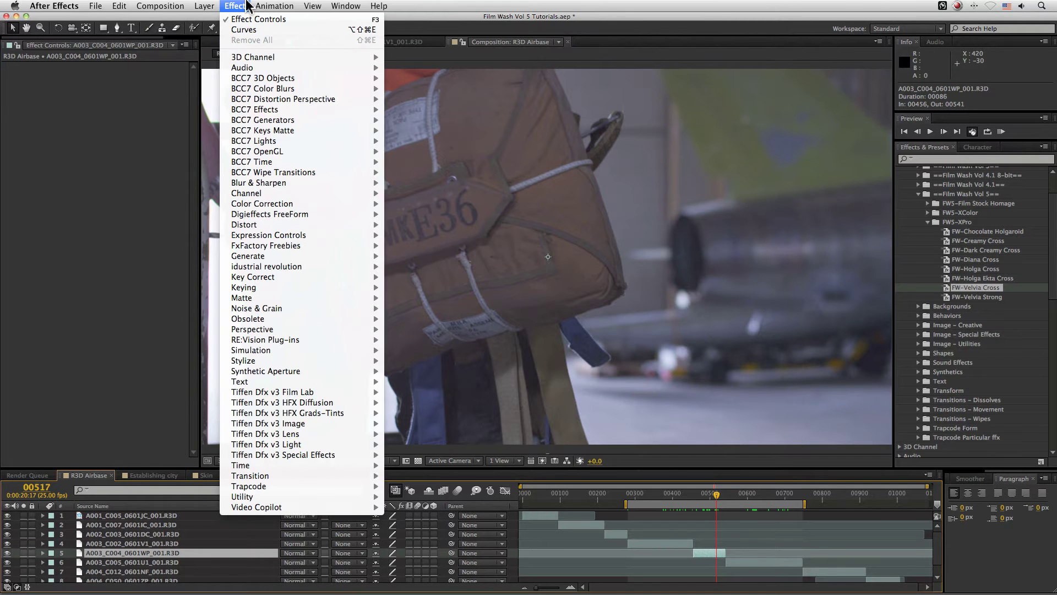
mouse_move(306, 204)
left_click(462, 371)
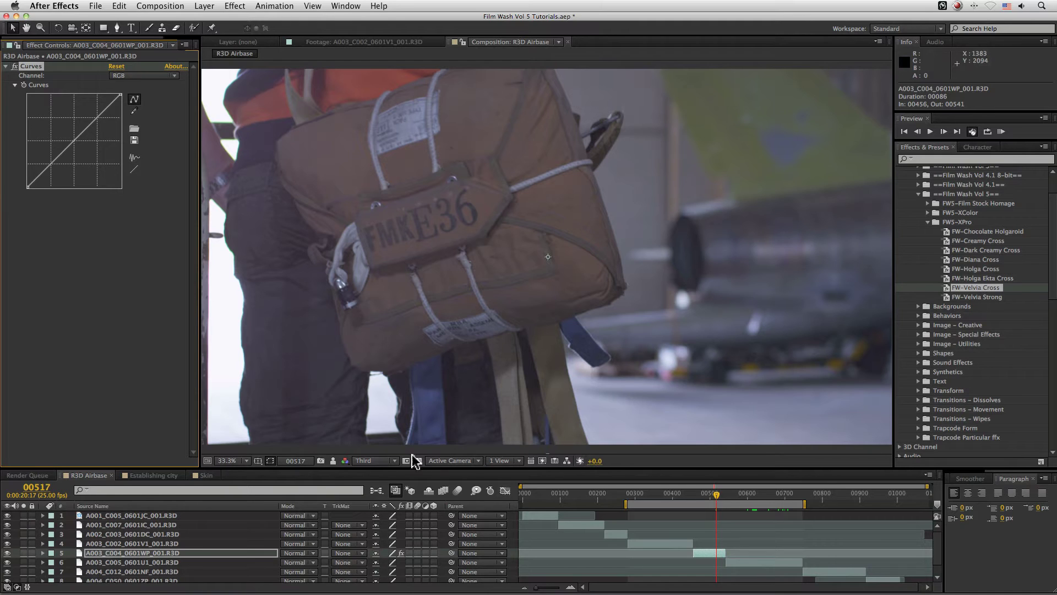
left_click(332, 461)
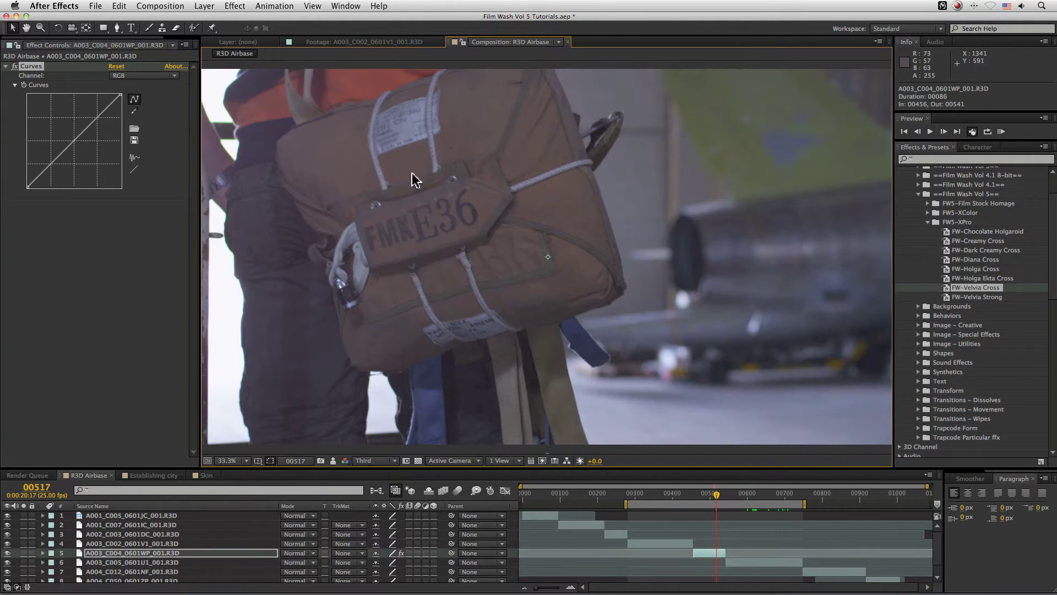
Step: Pull the Blue curve slightly down, switch to the Red channel and compare with the snapshot
left_click(140, 75)
left_click(135, 116)
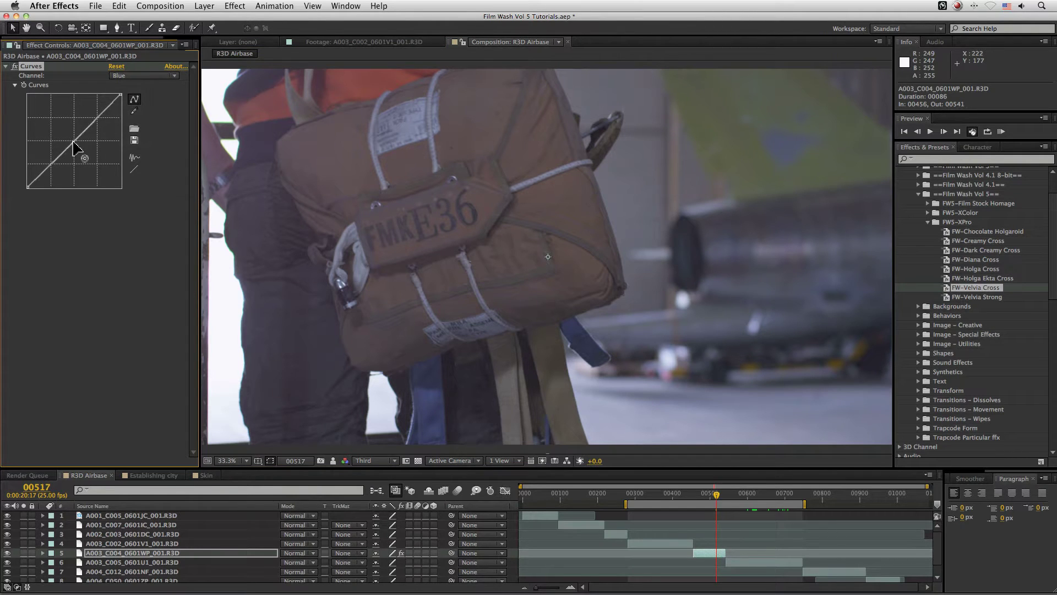
left_click_drag(73, 143, 73, 147)
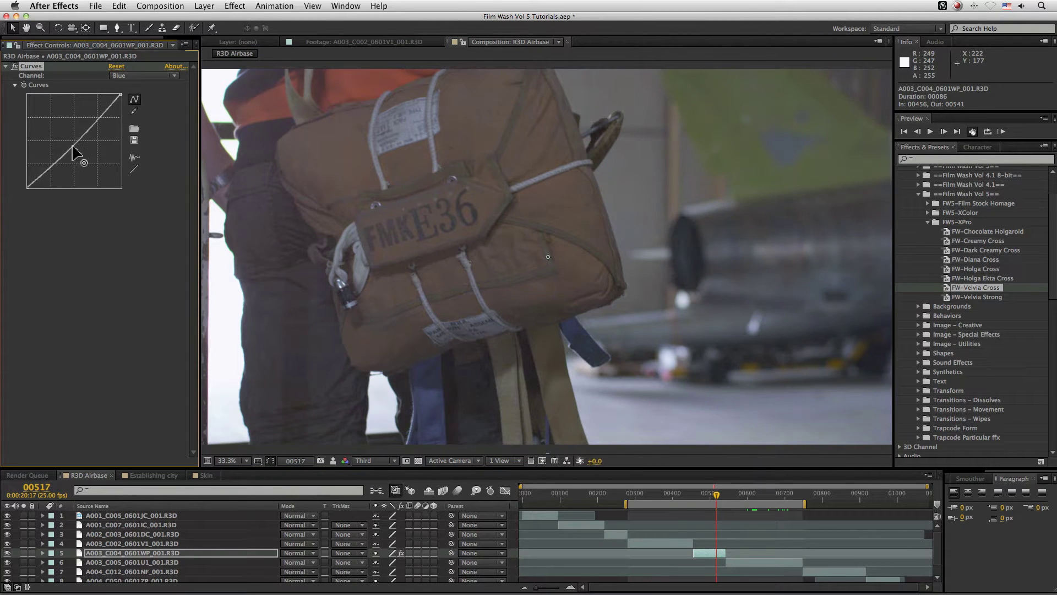
left_click(128, 76)
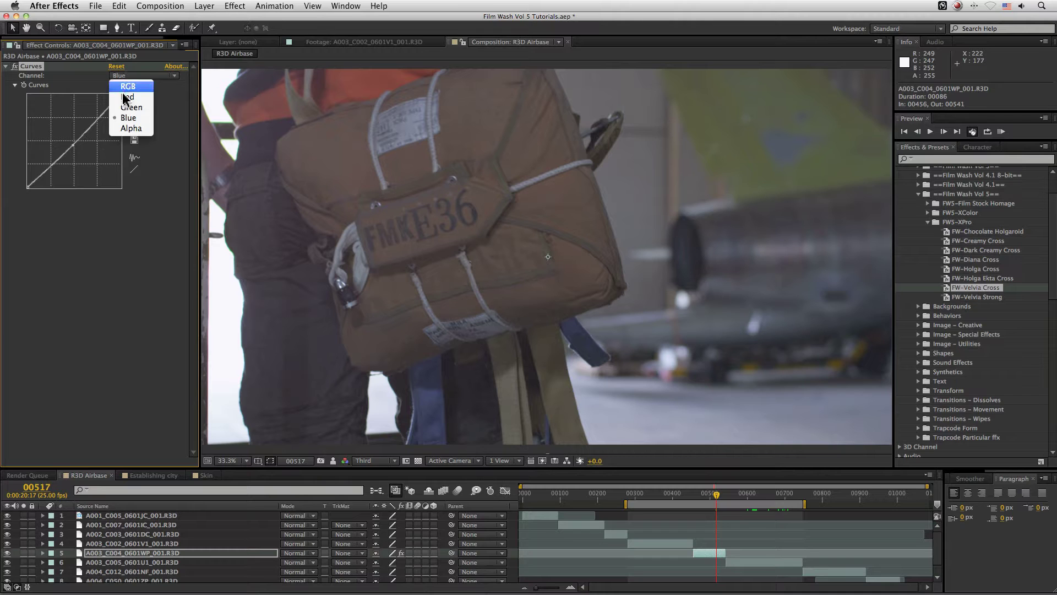
left_click(125, 98)
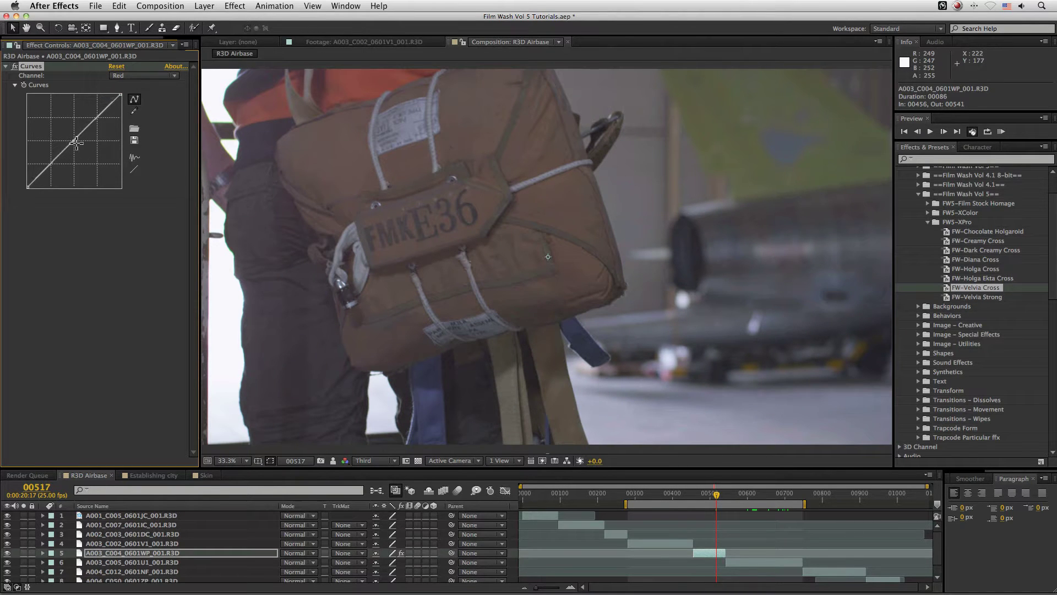
left_click(332, 461)
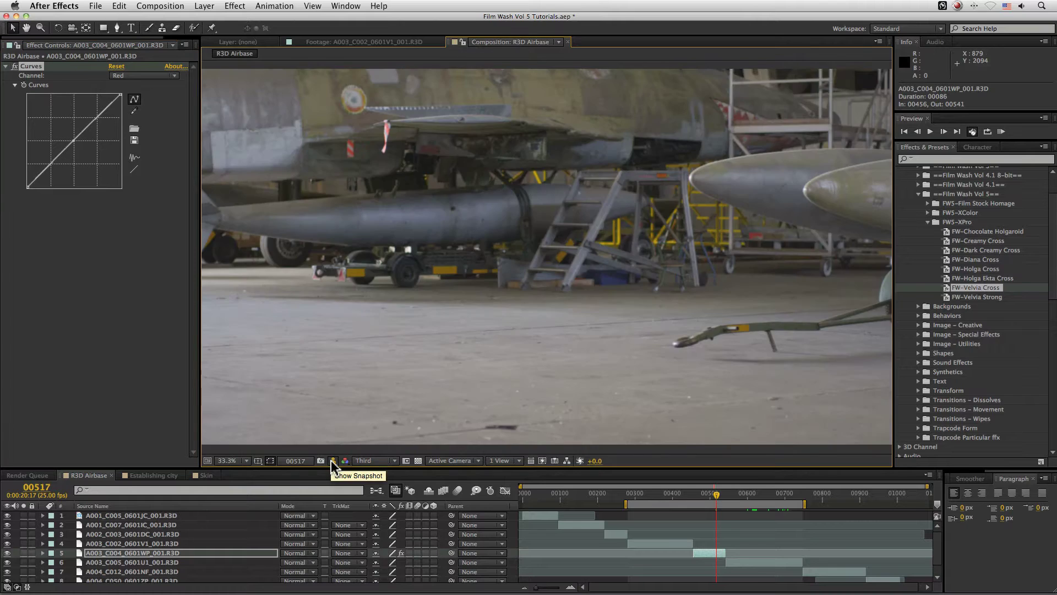
left_click(332, 461)
Step: Add a point on the Green curve, then bow the Blue curve below the diagonal and compare
left_click(146, 75)
left_click(131, 107)
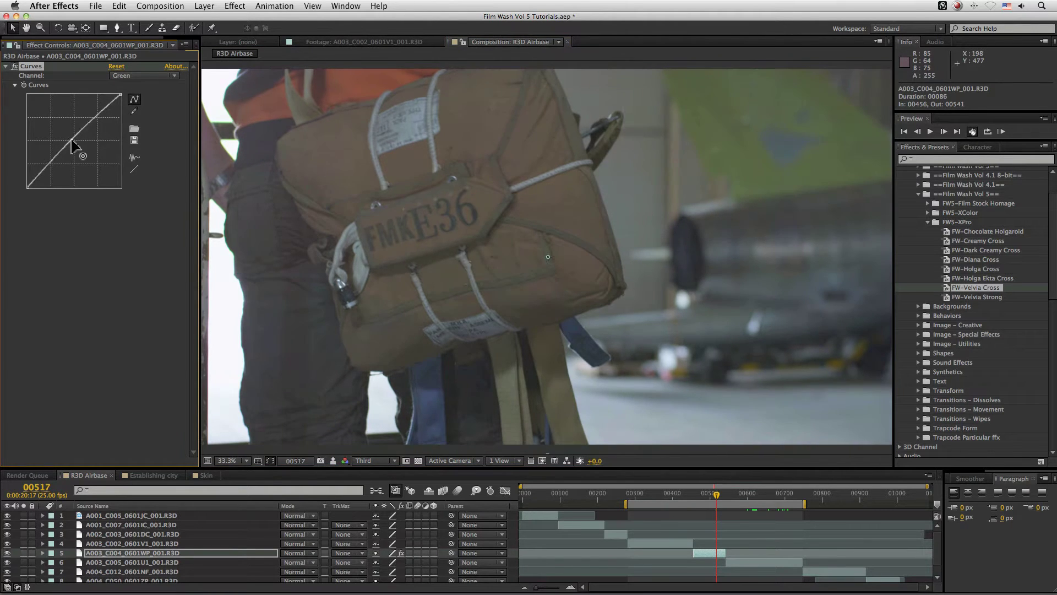
left_click(71, 140)
left_click(146, 76)
left_click(132, 117)
left_click_drag(75, 145, 69, 151)
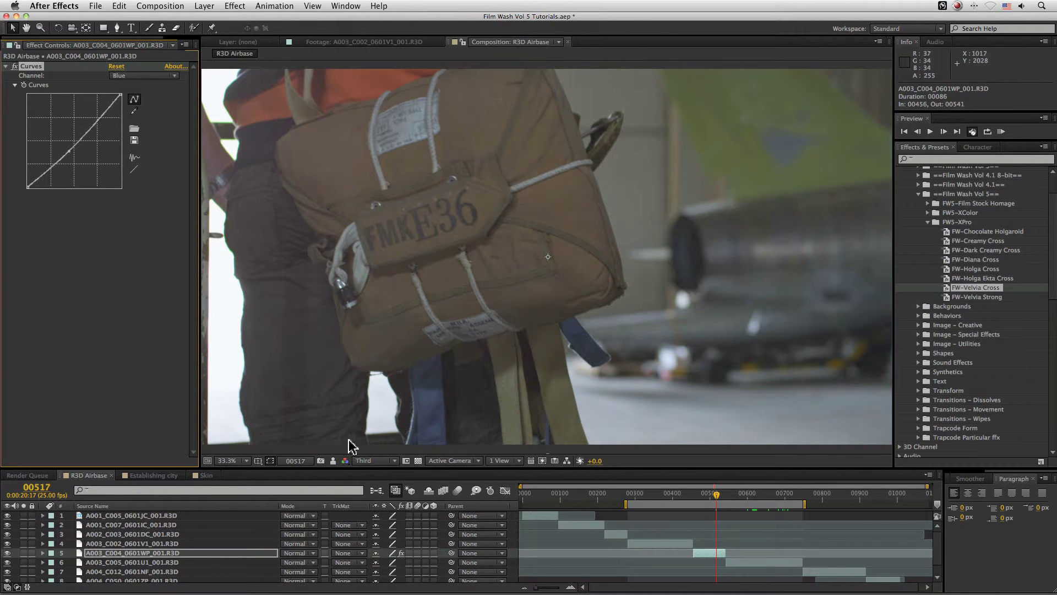
left_click(333, 460)
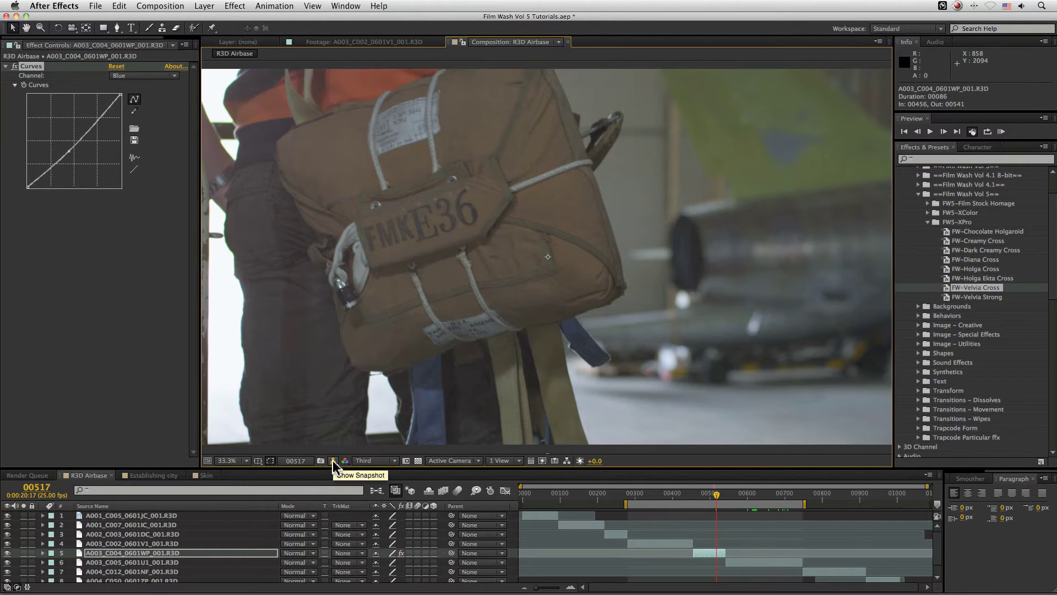
left_click(333, 460)
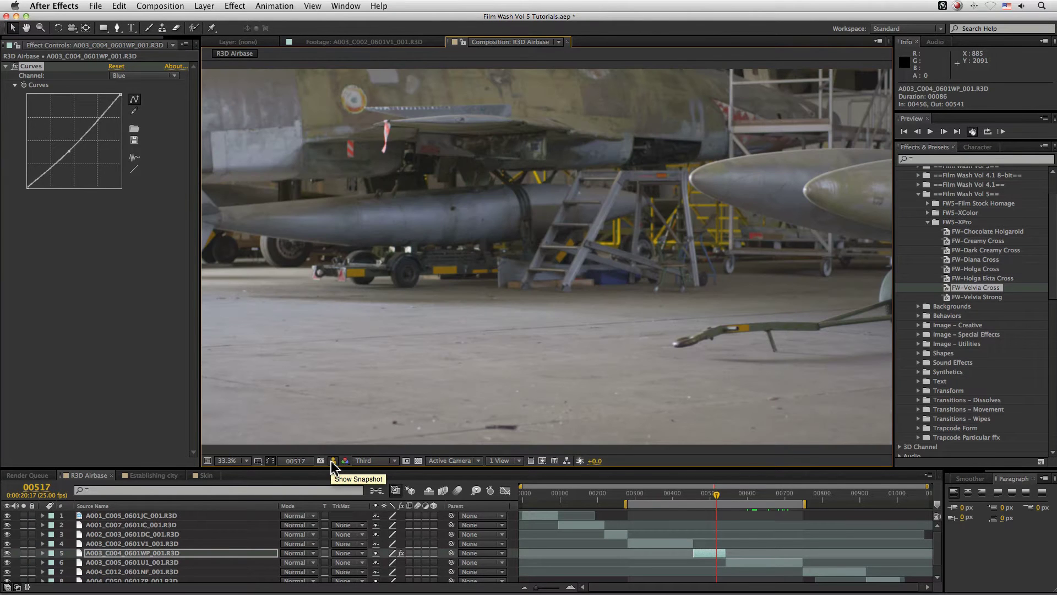
Step: Switch to the Green channel, flip against the snapshot, and turn the clip's fx back on
left_click(143, 76)
left_click(128, 104)
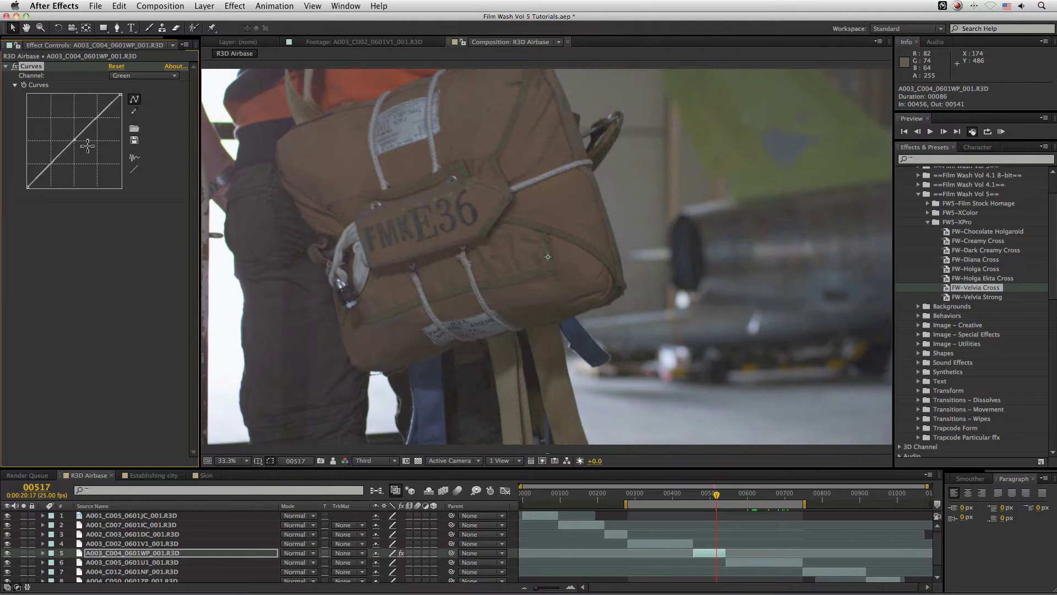
left_click(333, 461)
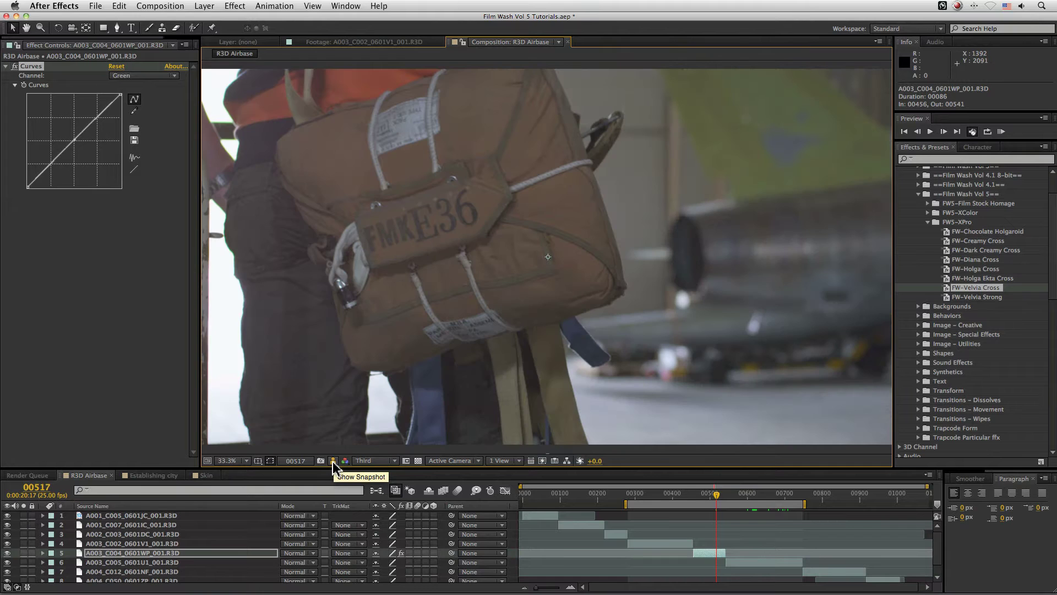
left_click(333, 461)
left_click(402, 552)
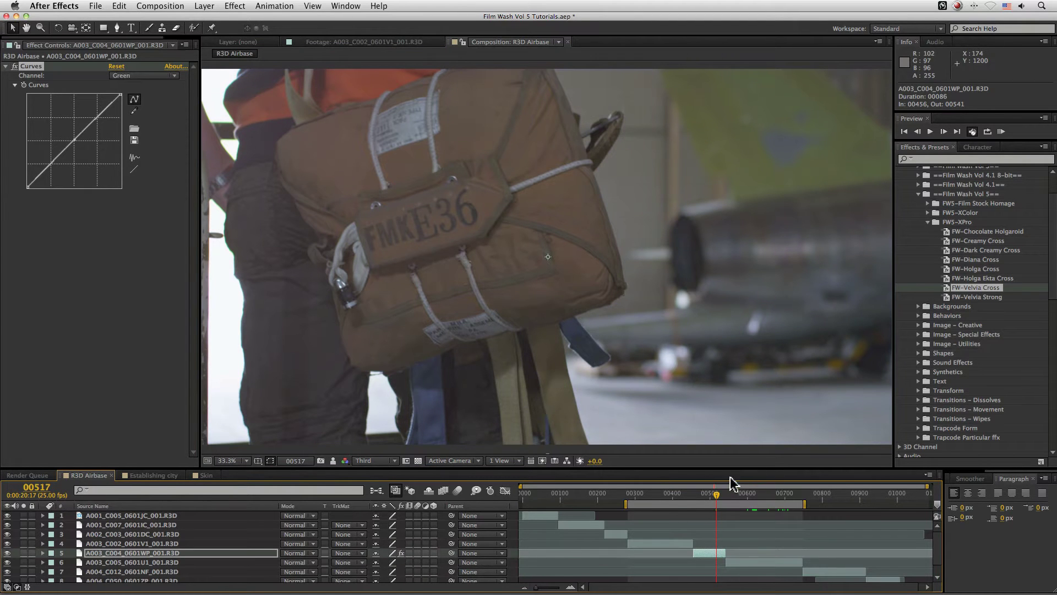
Step: At frame 00397, select A003_C002_0601V1_001.R3D and paste the Curves effect onto it
left_click_drag(708, 492, 671, 493)
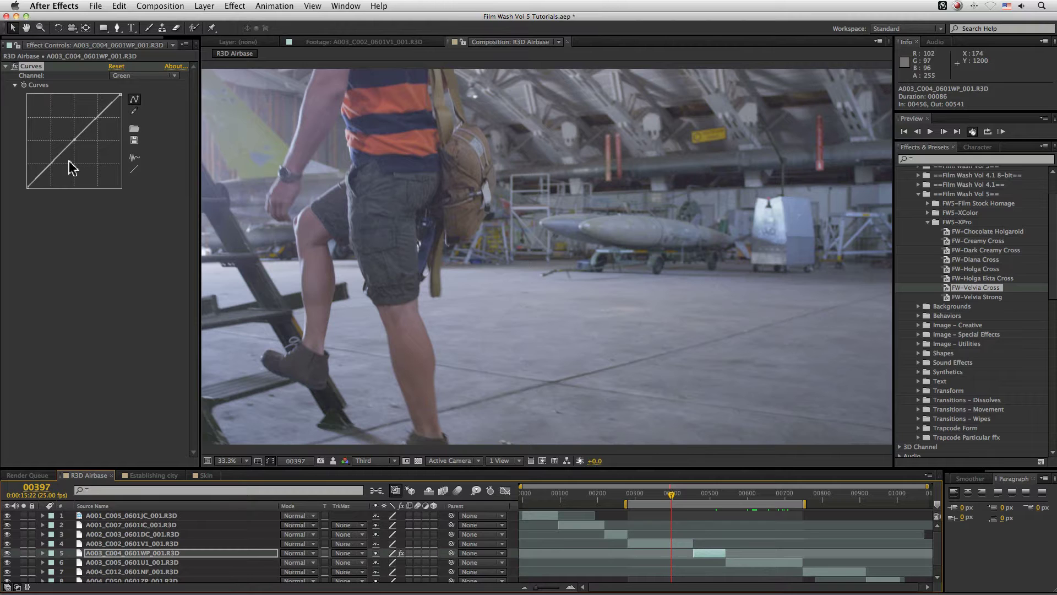
left_click(174, 543)
key("super+alt+shift+e")
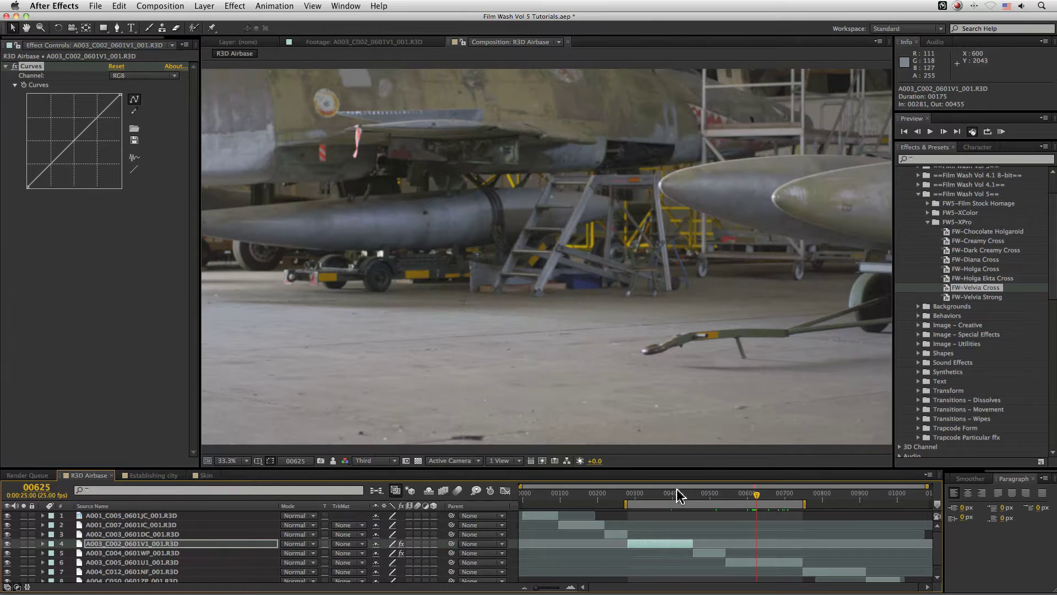
Step: At frame 00378, set the Curves channel to Red and compare with the snapshot
left_click_drag(680, 493, 664, 493)
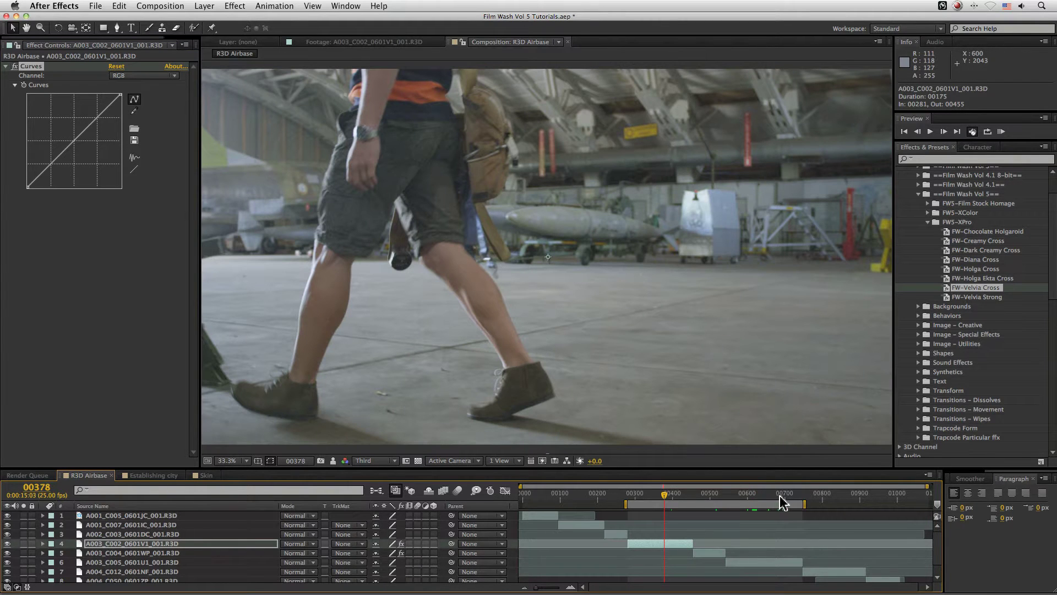
left_click(130, 77)
left_click(126, 89)
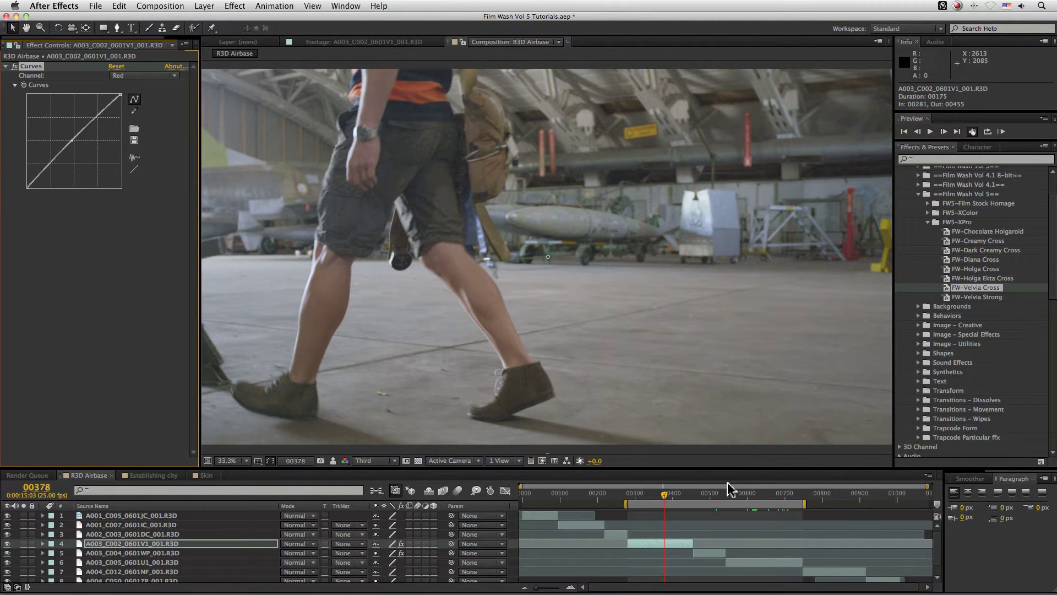
left_click(333, 461)
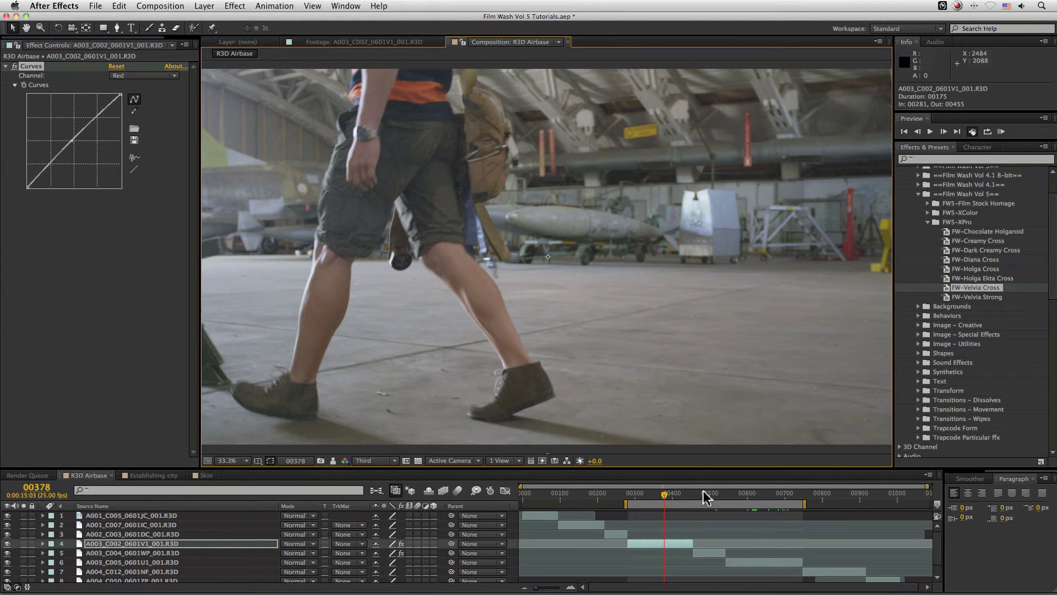
left_click_drag(705, 498, 759, 499)
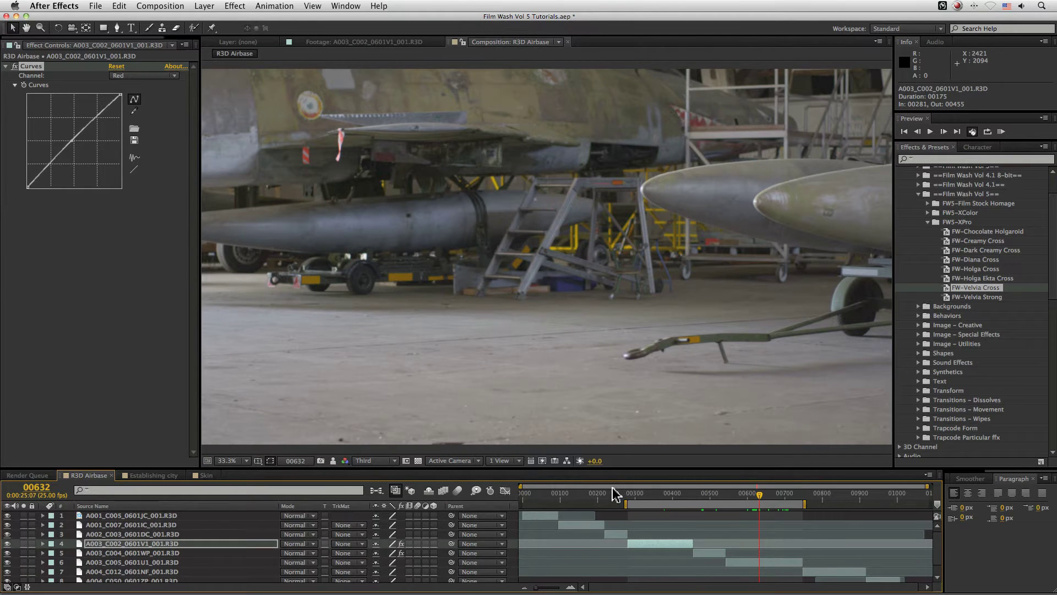
Step: Create Adjustment Layer 19 on top, move to frame 00282, and collapse the FW5-XPro folder
left_click(204, 5)
mouse_move(220, 20)
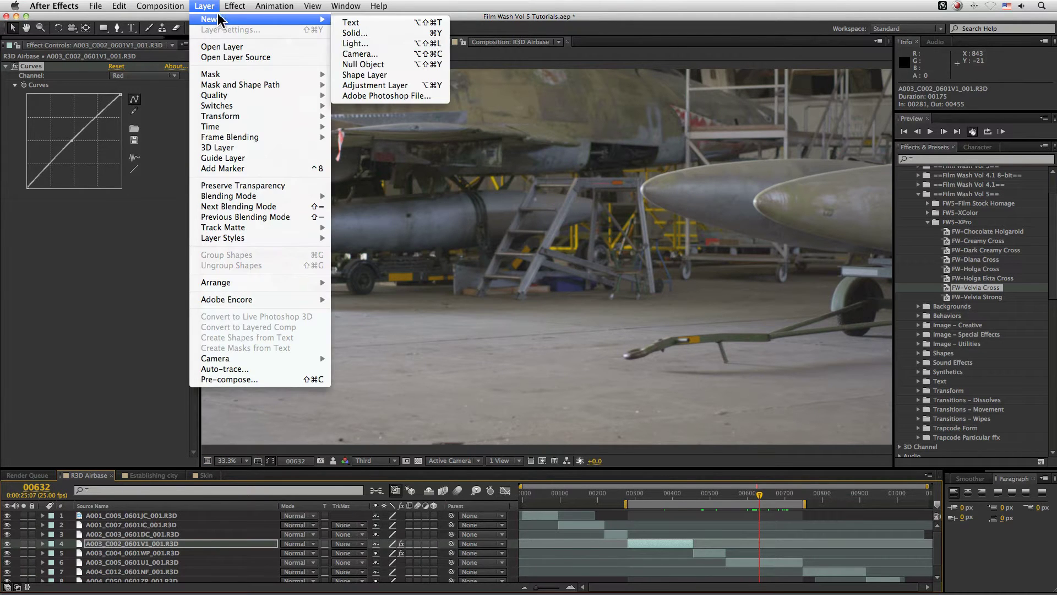
left_click(406, 86)
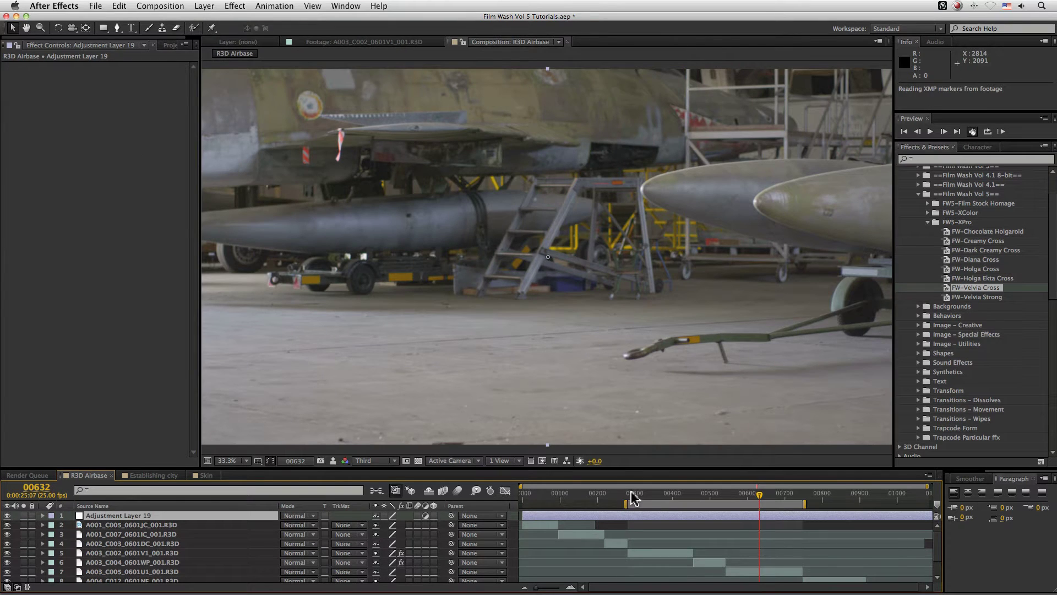
left_click(628, 493)
left_click(927, 222)
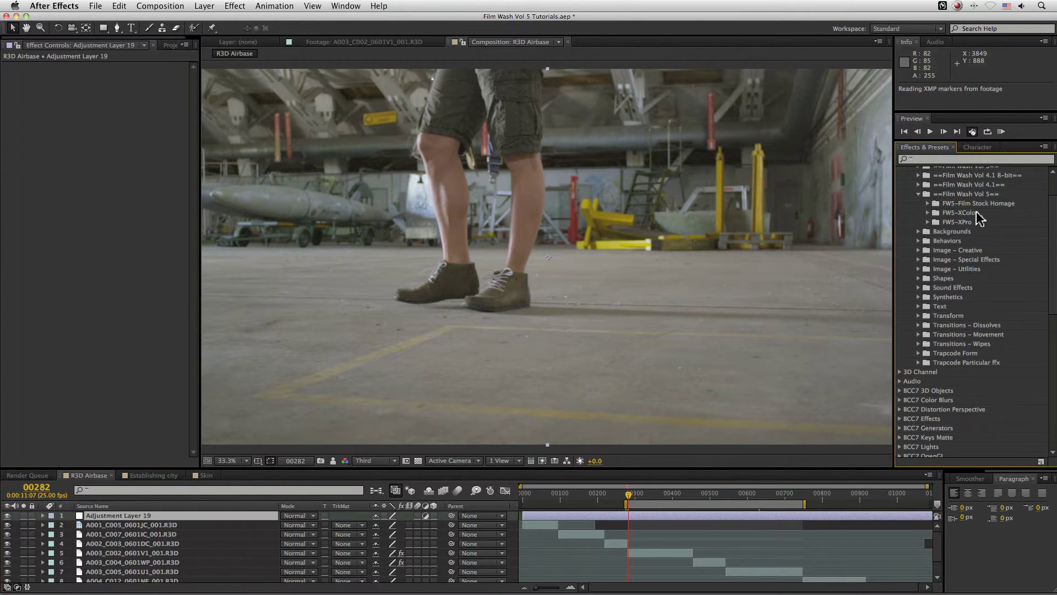
Step: Apply the FW-Agfa LC preset from FW5-Film Stock Homage to the adjustment layer
left_click(927, 204)
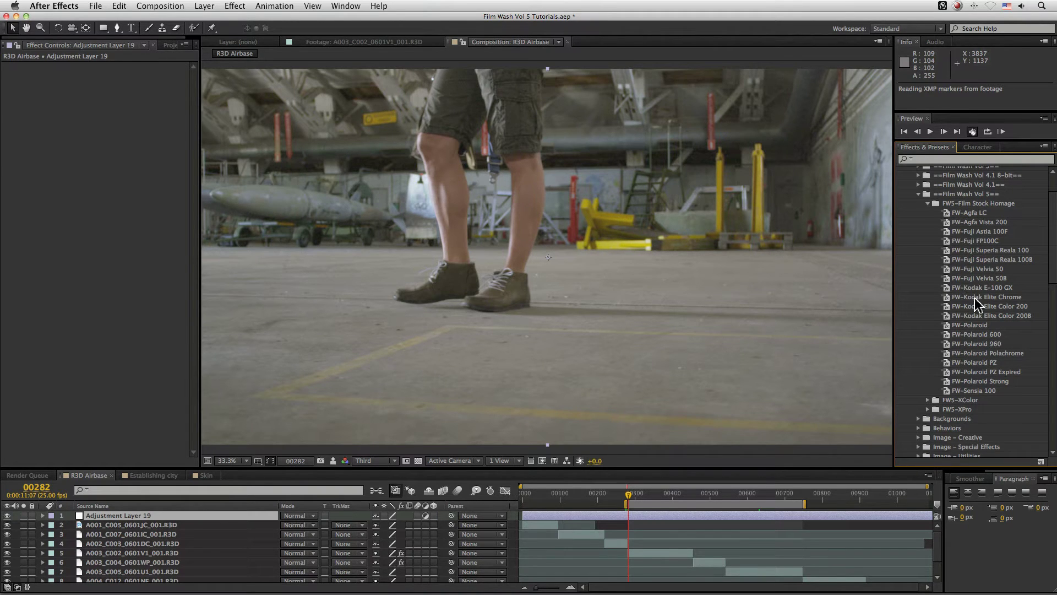
left_click(953, 214)
double_click(960, 214)
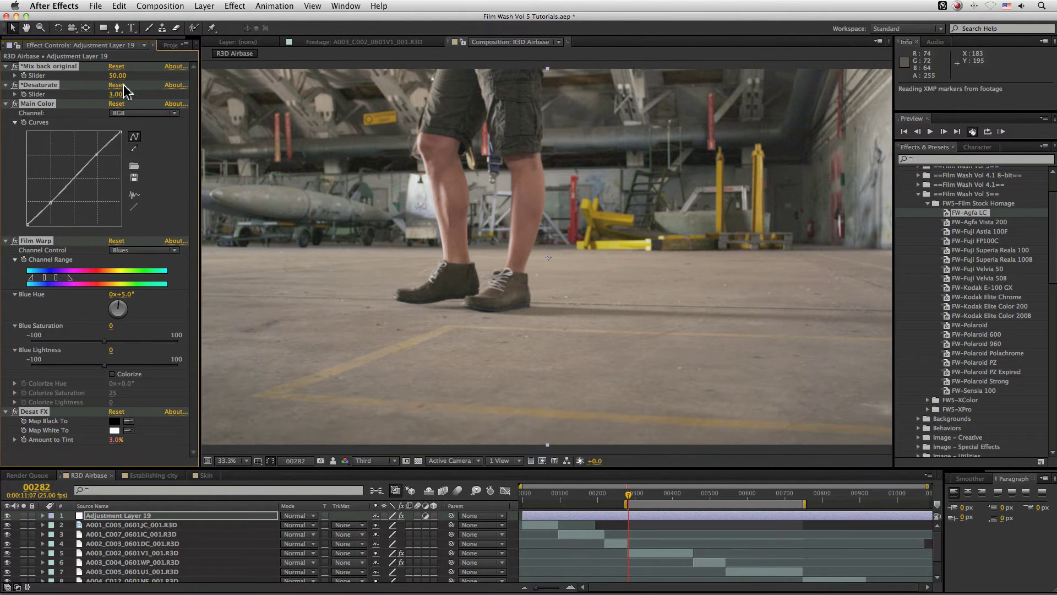
Step: Set Mix back original to 65 and preview the grade around frame 00389 and the stairs shot
left_click(140, 80)
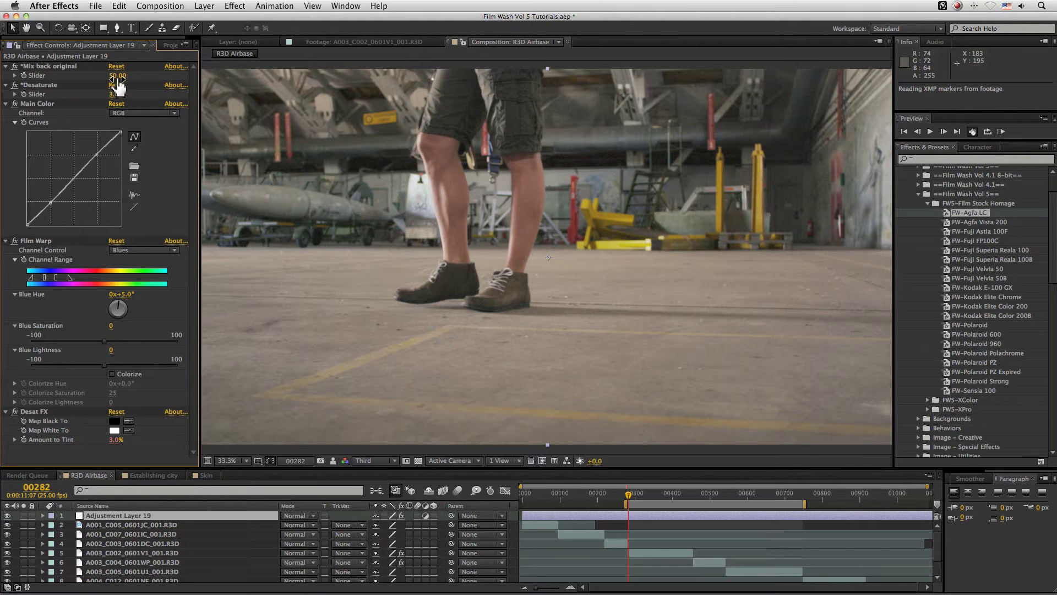
left_click_drag(118, 80, 129, 79)
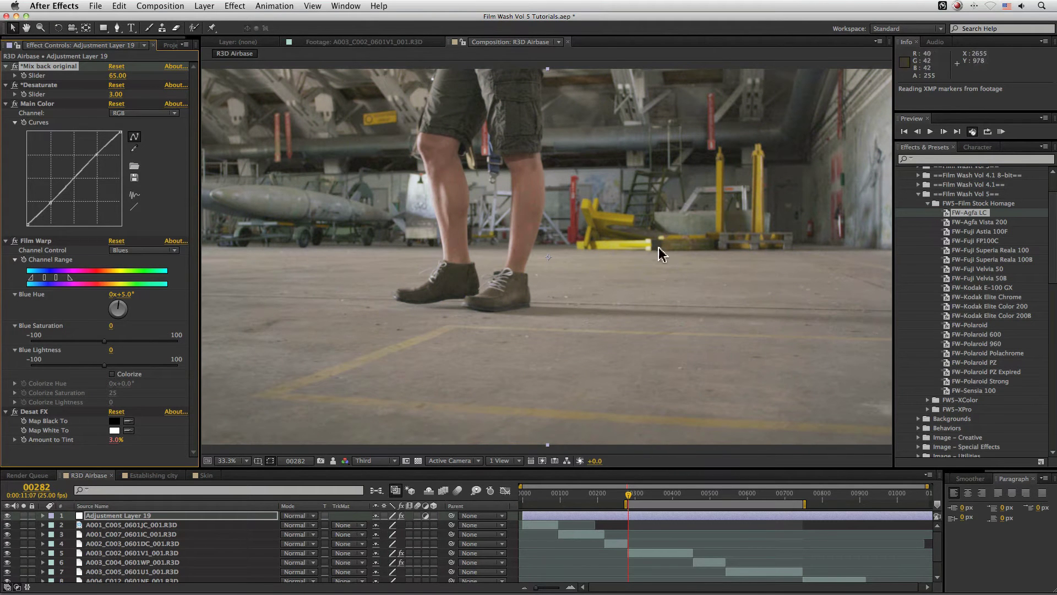
left_click(669, 495)
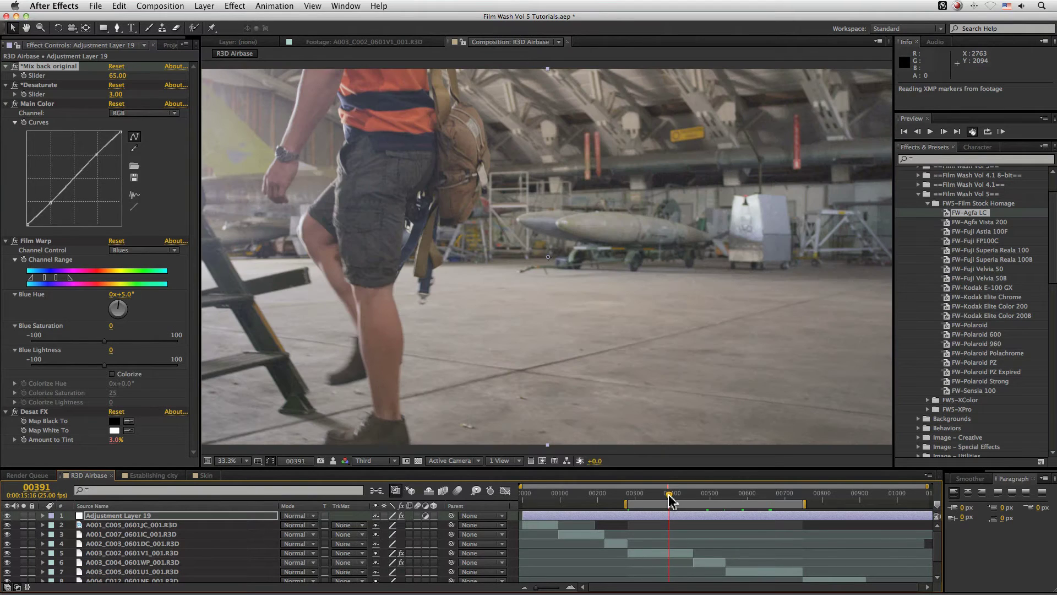
left_click(668, 499)
left_click_drag(650, 501, 672, 500)
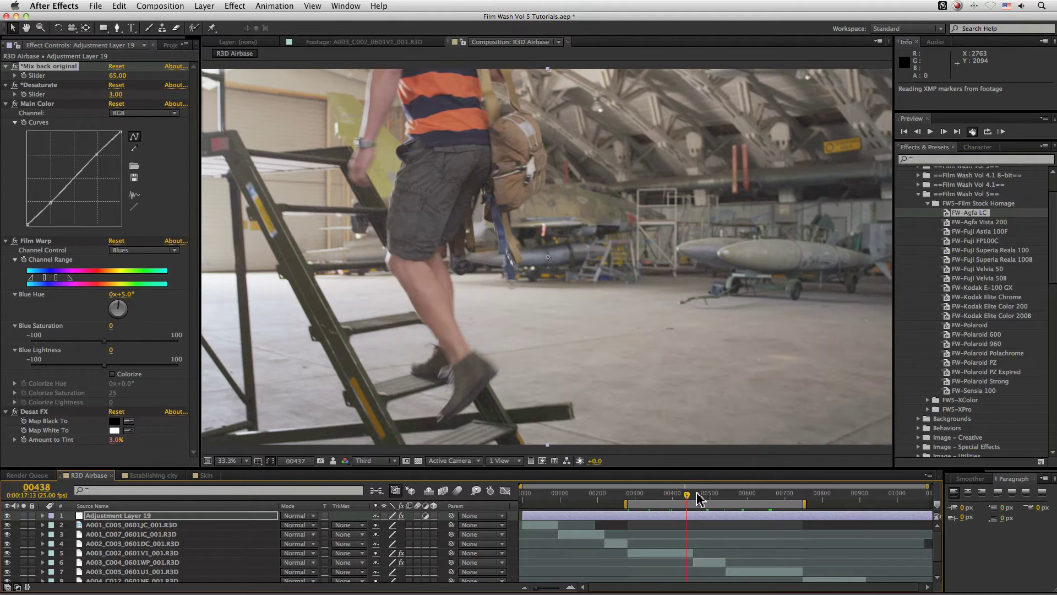
left_click(628, 493)
key("super+z")
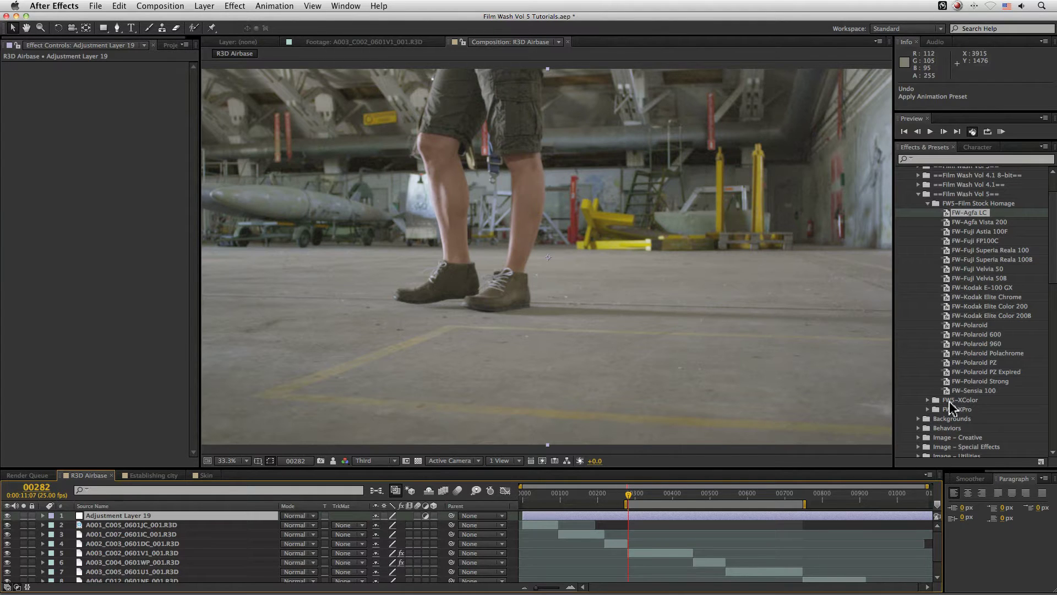
left_click(951, 363)
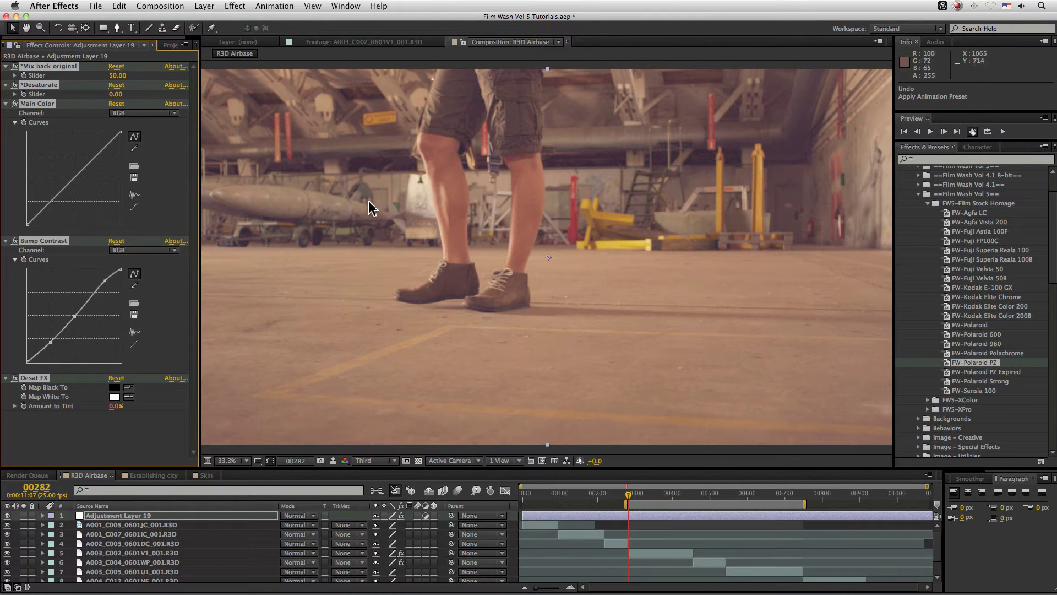
left_click(633, 495)
key("Page_Down")
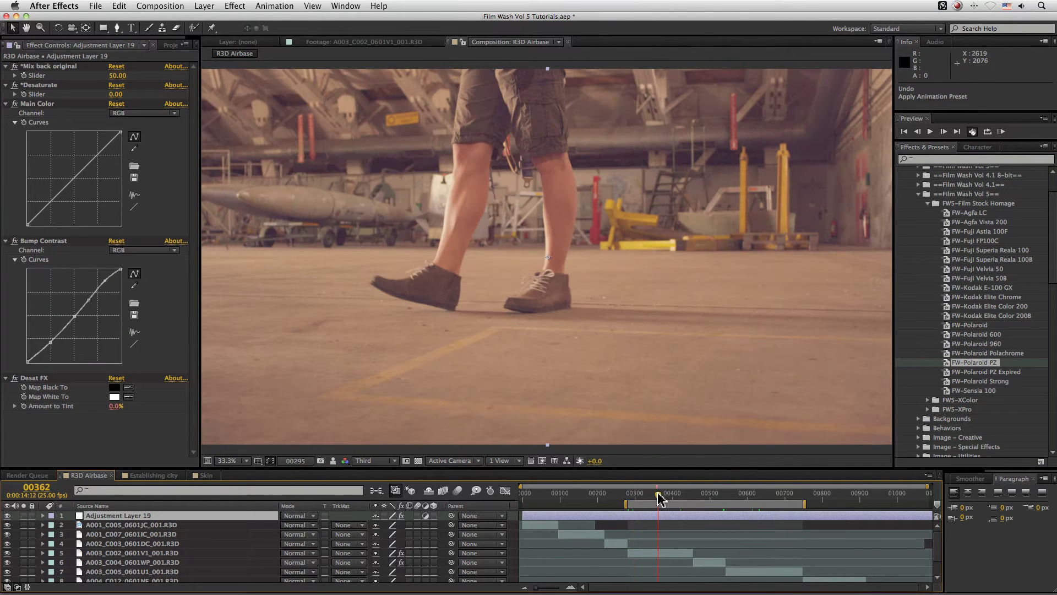
left_click_drag(660, 498, 724, 495)
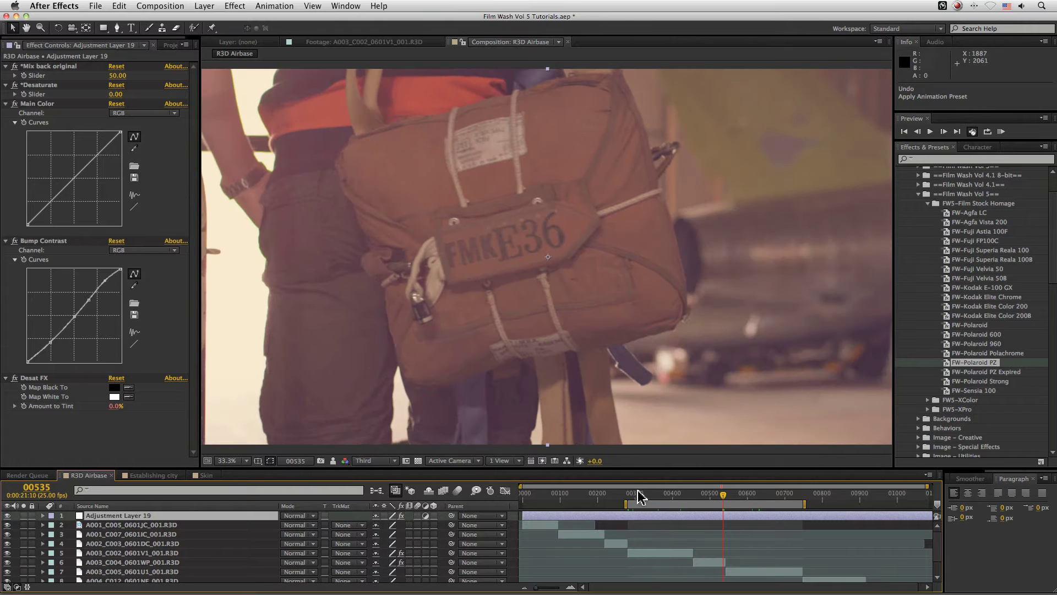
left_click(644, 502)
left_click(653, 495)
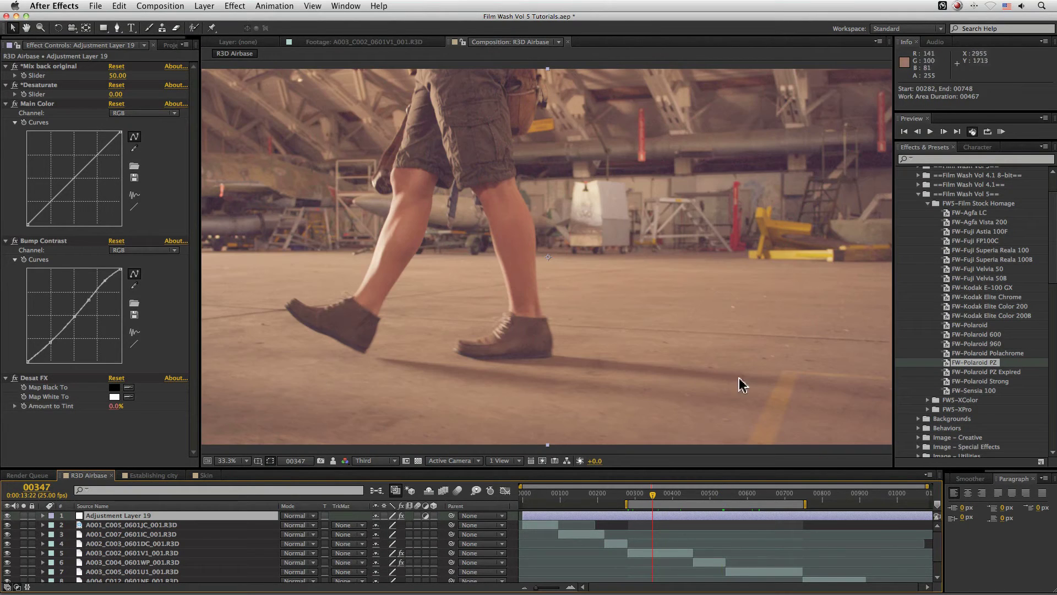
Step: Replace the FW-Polaroid PZ look with FW-Kodak Elite Color 2008 and compare it on and off
key("super+z")
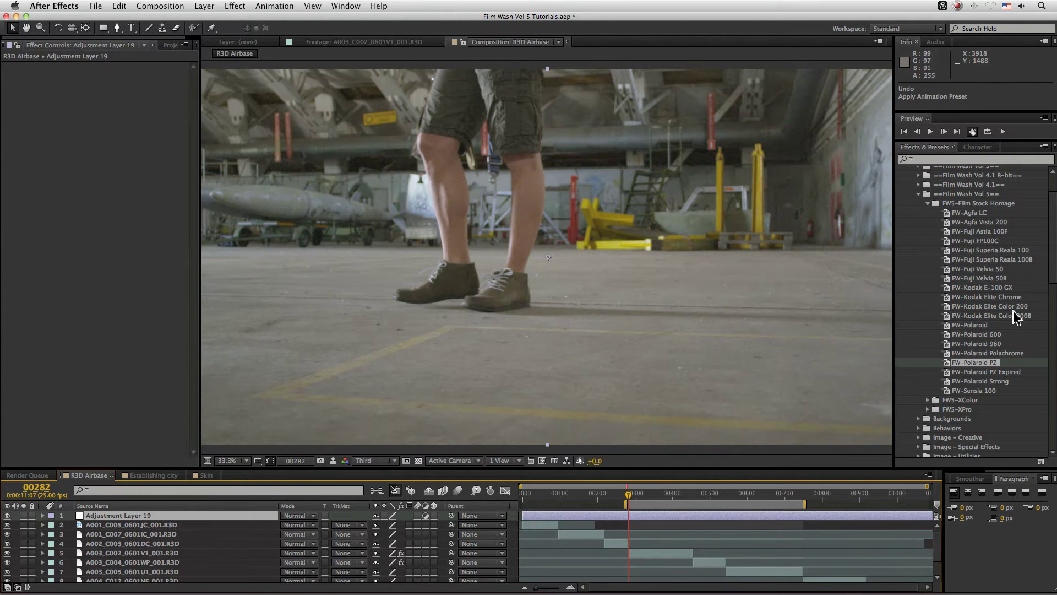
double_click(991, 315)
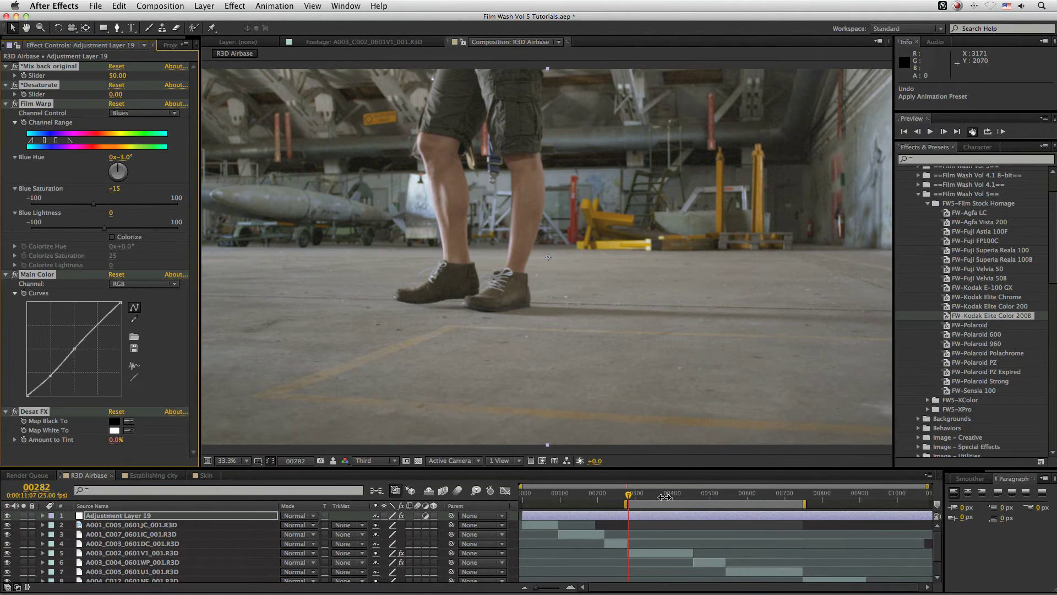
left_click_drag(664, 495, 760, 499)
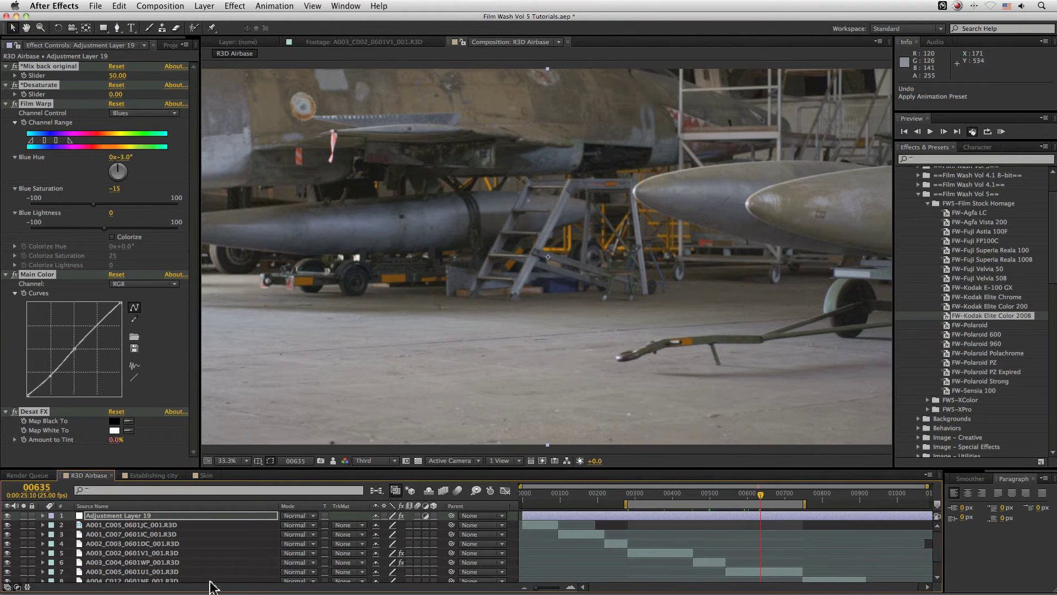
left_click(7, 516)
left_click(675, 495)
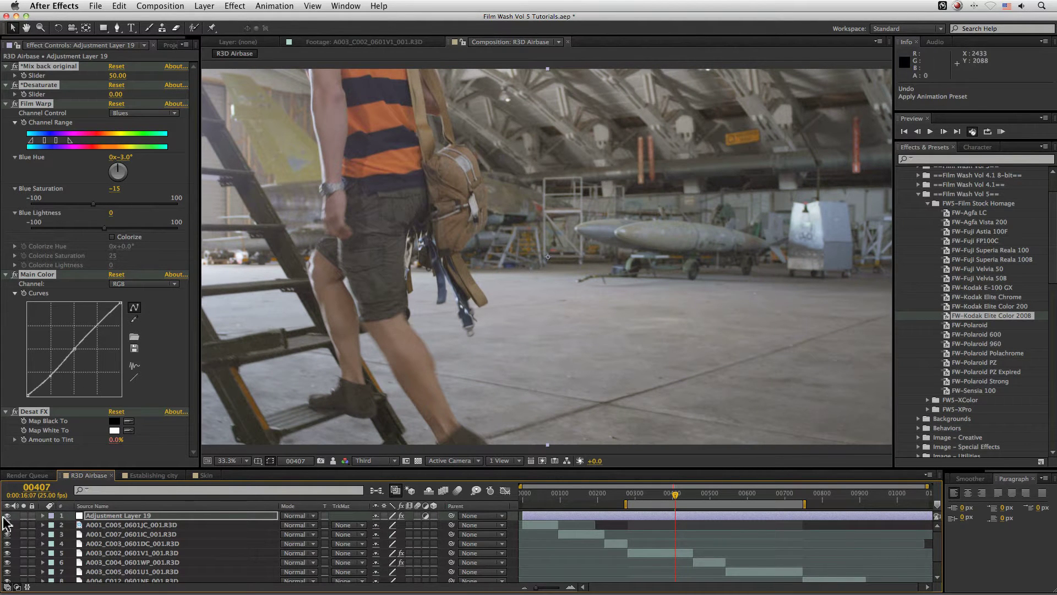
Step: Set Mix back original to 27 and preview the grade on the aircraft shot
key("F2")
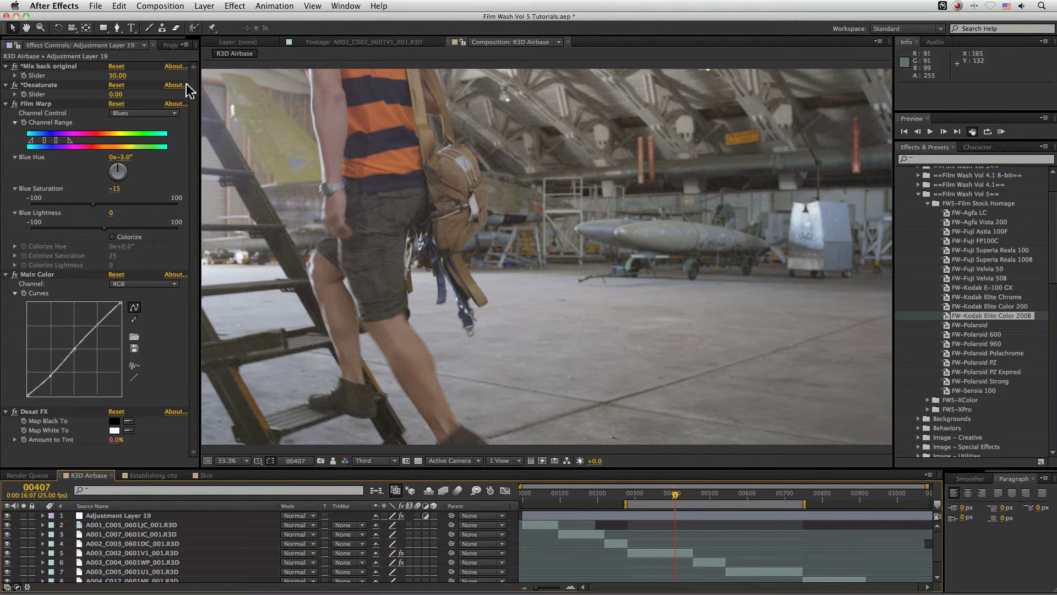
left_click(150, 85)
left_click_drag(112, 78, 104, 78)
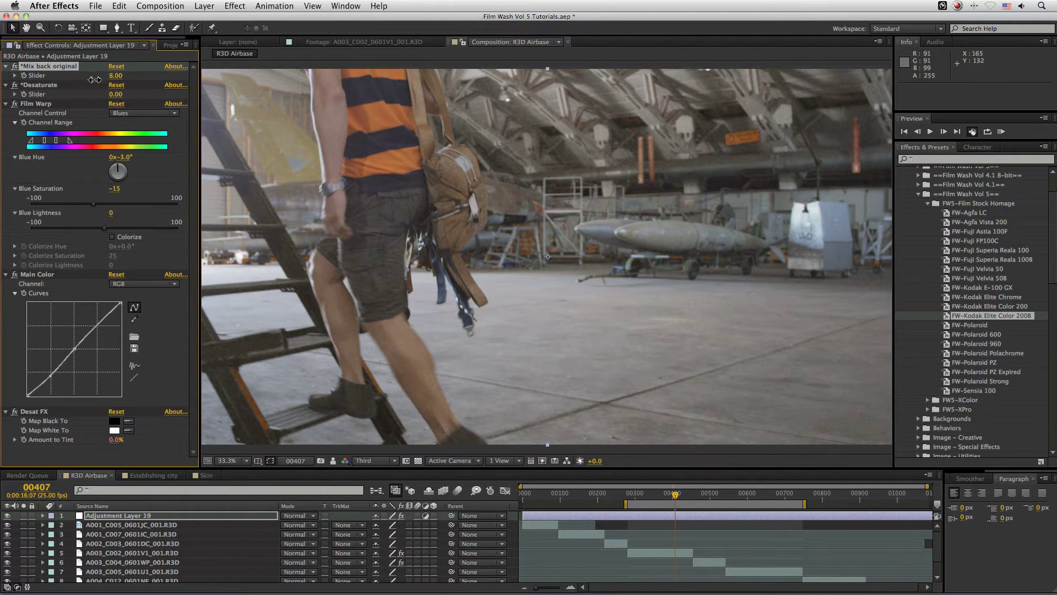
mouse_move(105, 81)
left_mouse_down()
mouse_move(115, 81)
mouse_move(106, 80)
left_mouse_up()
left_click_drag(717, 498, 785, 501)
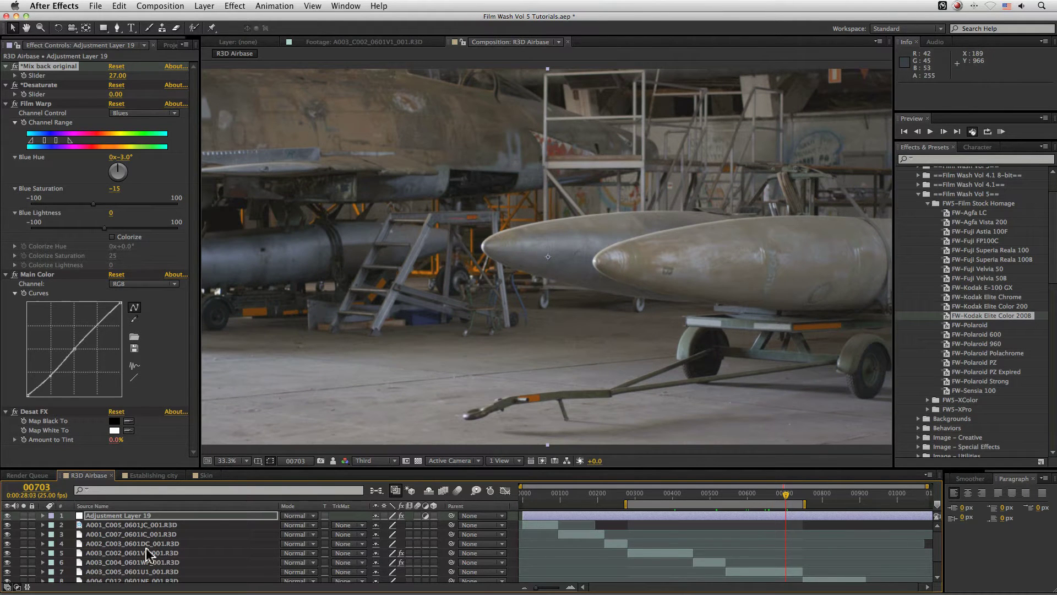
Step: Rename Adjustment Layer 19 to 'FW-Kodak Elite Color 2008', then preview the walking shot
left_click(132, 516)
key("Return")
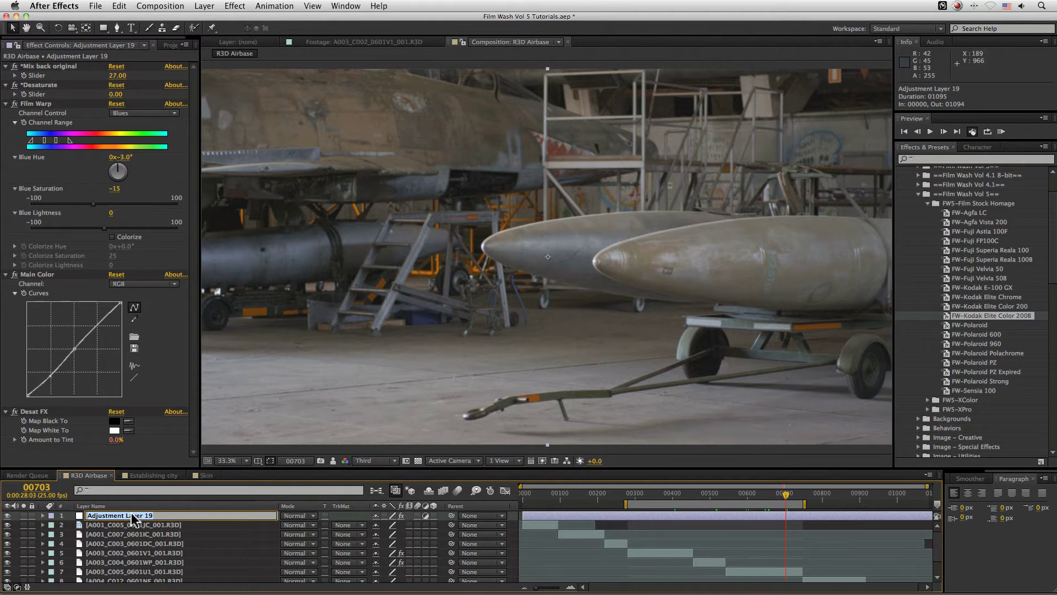
type("FW")
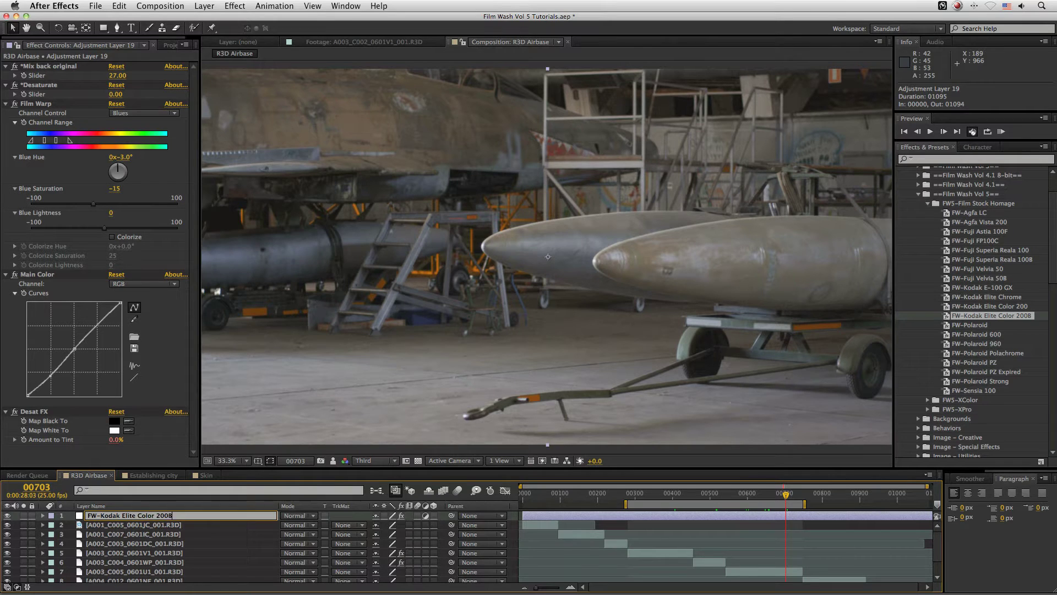
type("-Kodak Elite Color 2008")
key("Return")
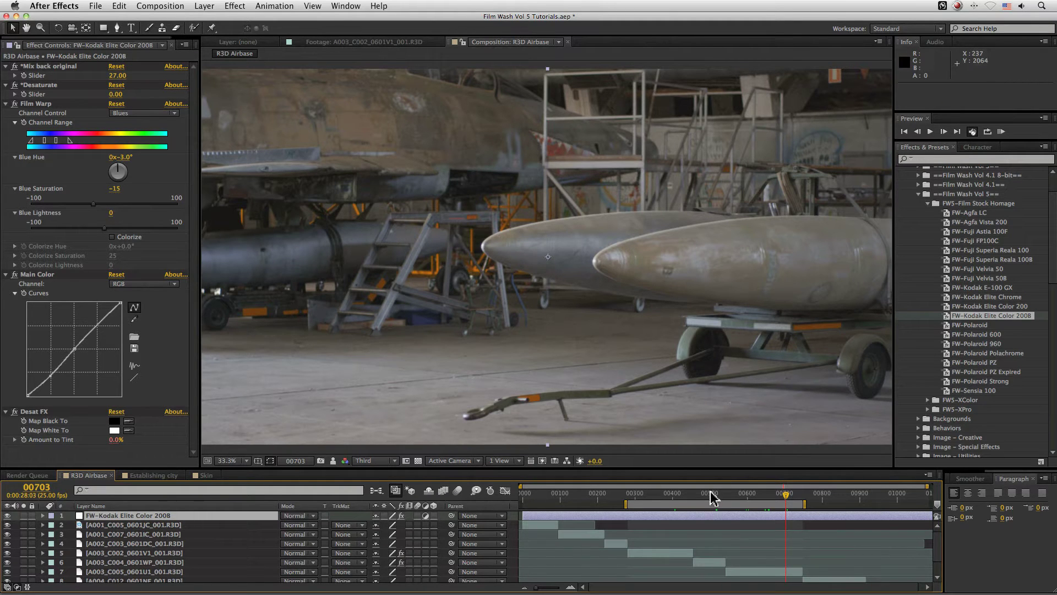
left_click_drag(710, 497, 652, 504)
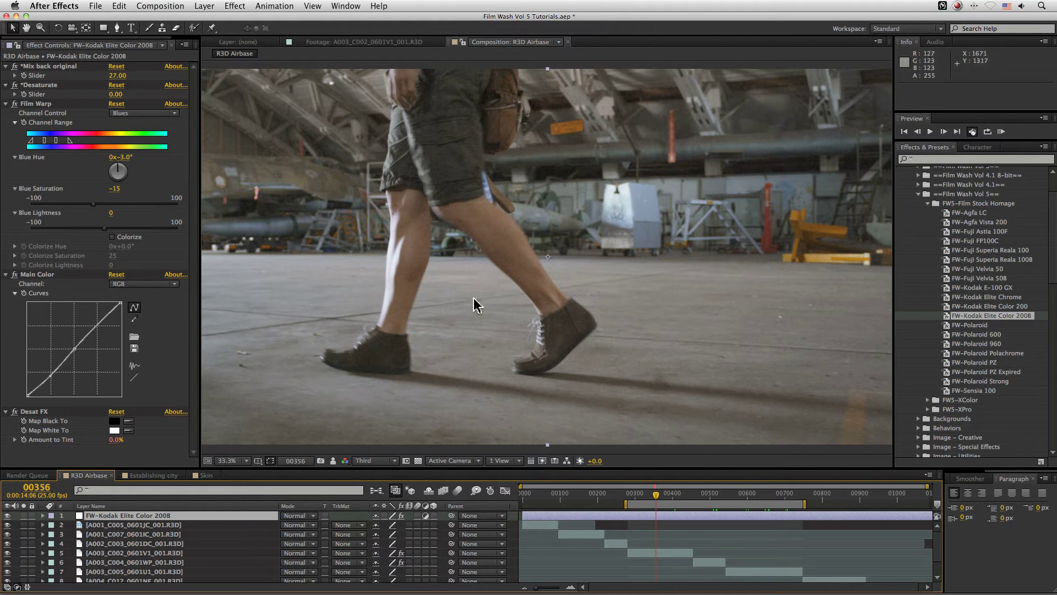
Step: Add Adjustment Layer 20 on top and open the FW5-XColor preset folder
left_click(204, 6)
mouse_move(238, 20)
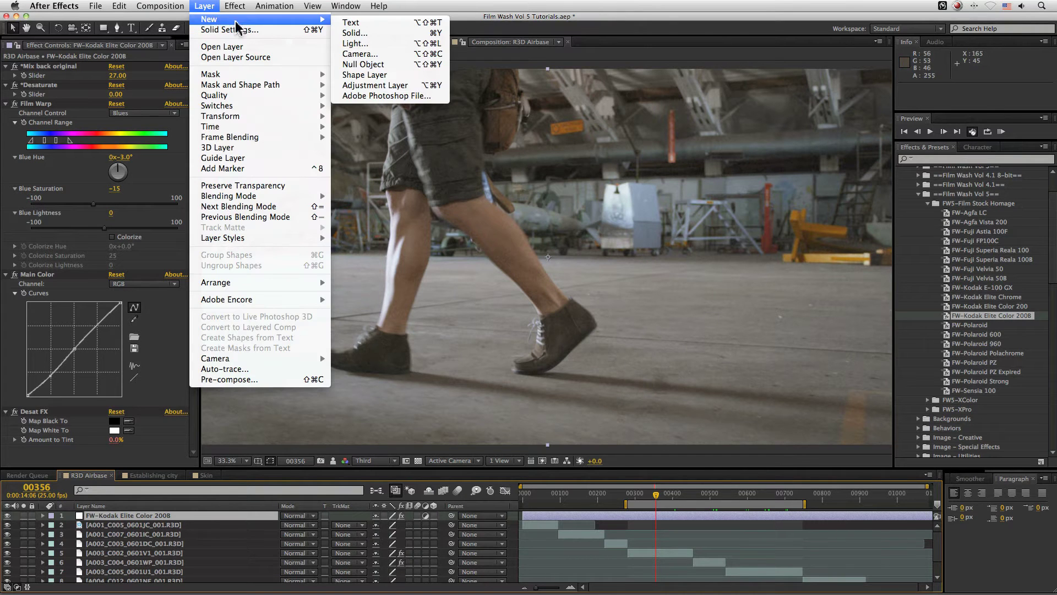
left_click(439, 87)
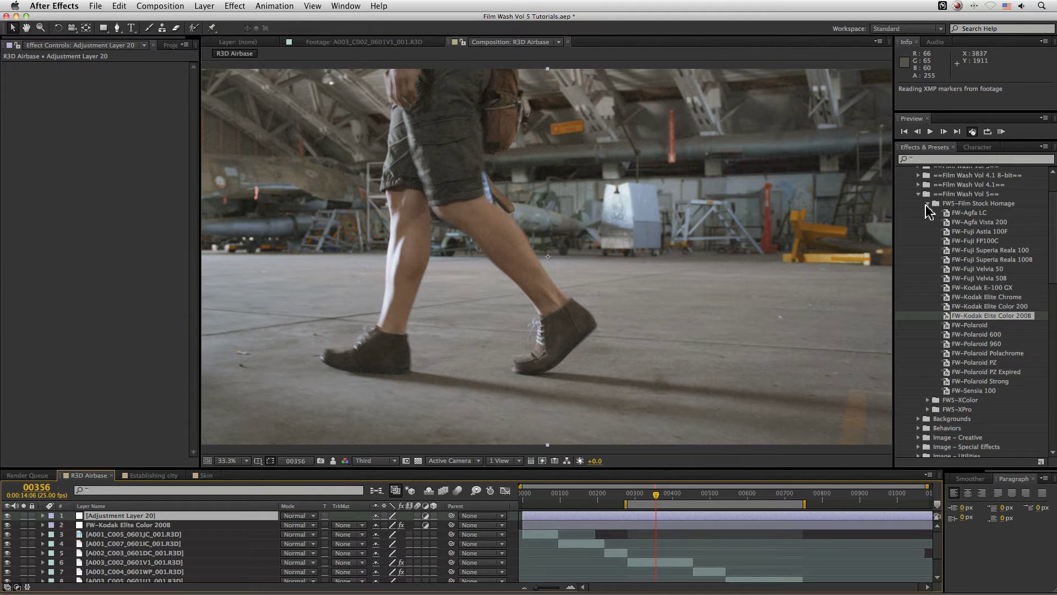
left_click(926, 204)
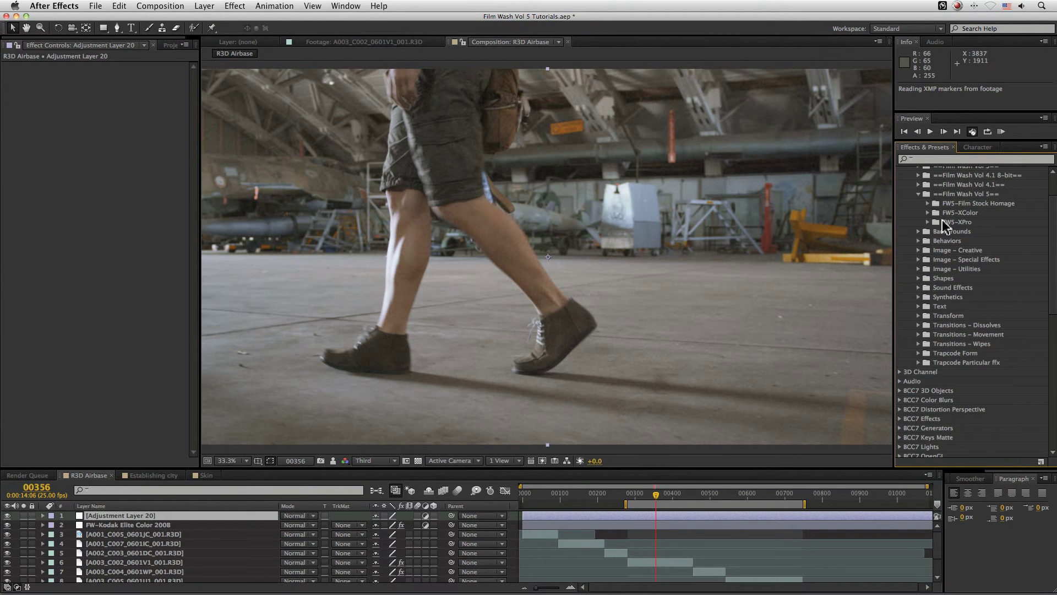
left_click(929, 213)
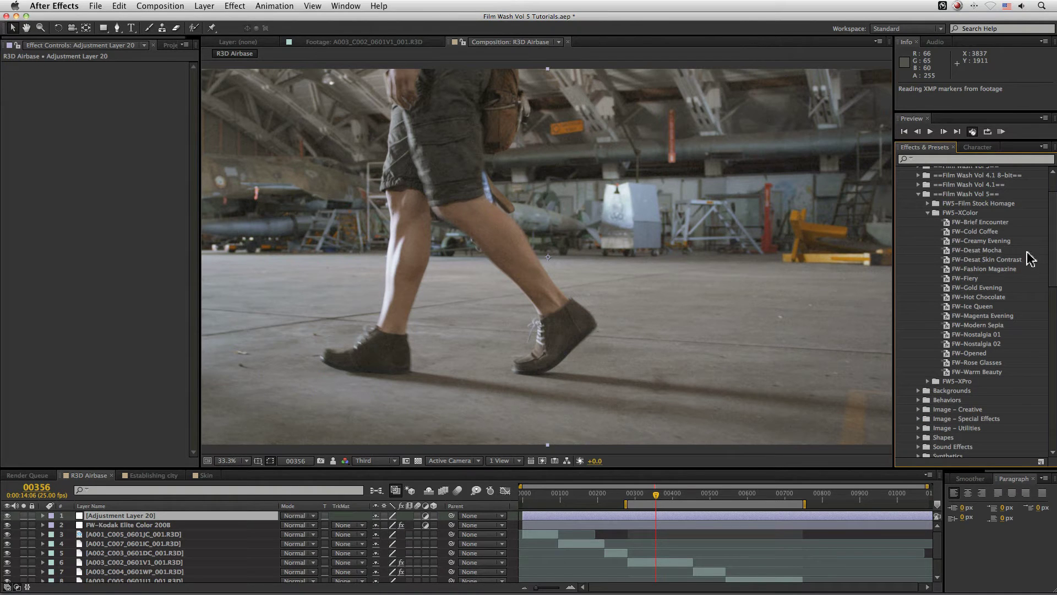
left_click_drag(646, 496, 673, 494)
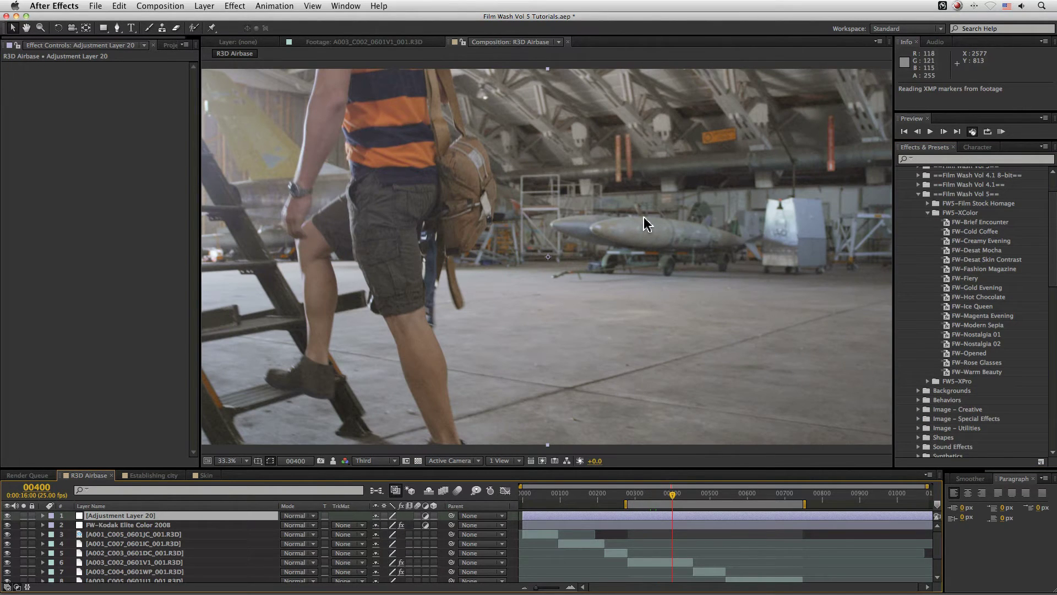
left_click_drag(689, 500, 757, 497)
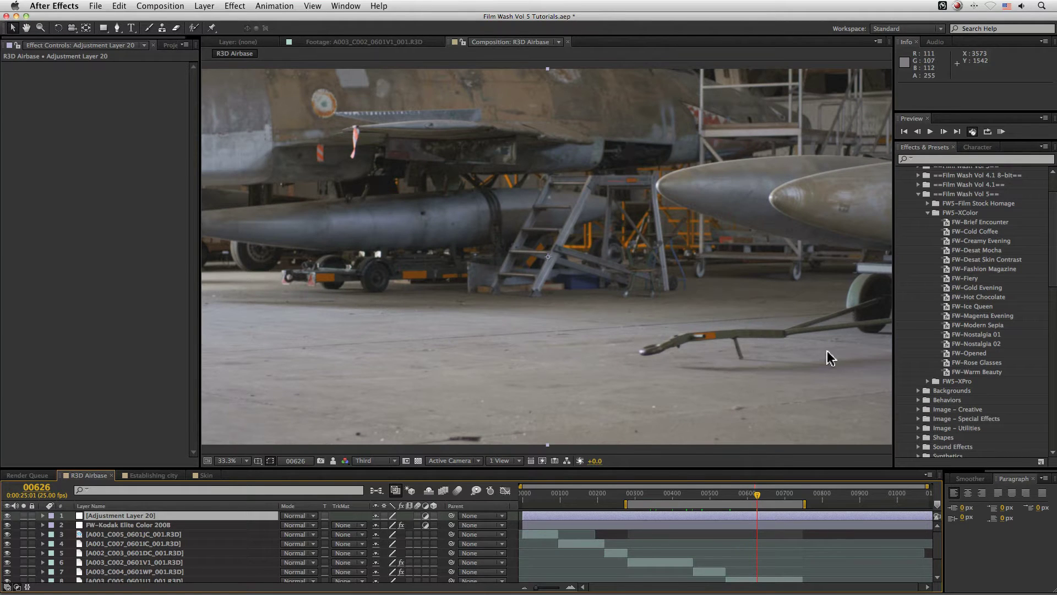
Step: Apply FW-Brief Encounter to Adjustment Layer 20 and set Mix back original to 89
left_click(1001, 224)
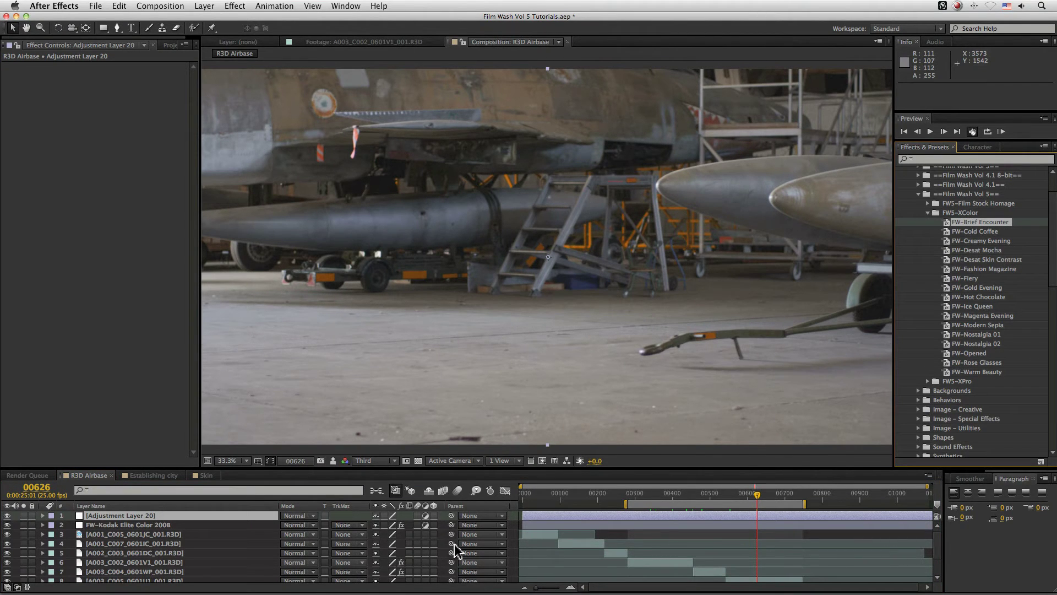
left_click_drag(454, 543, 455, 543)
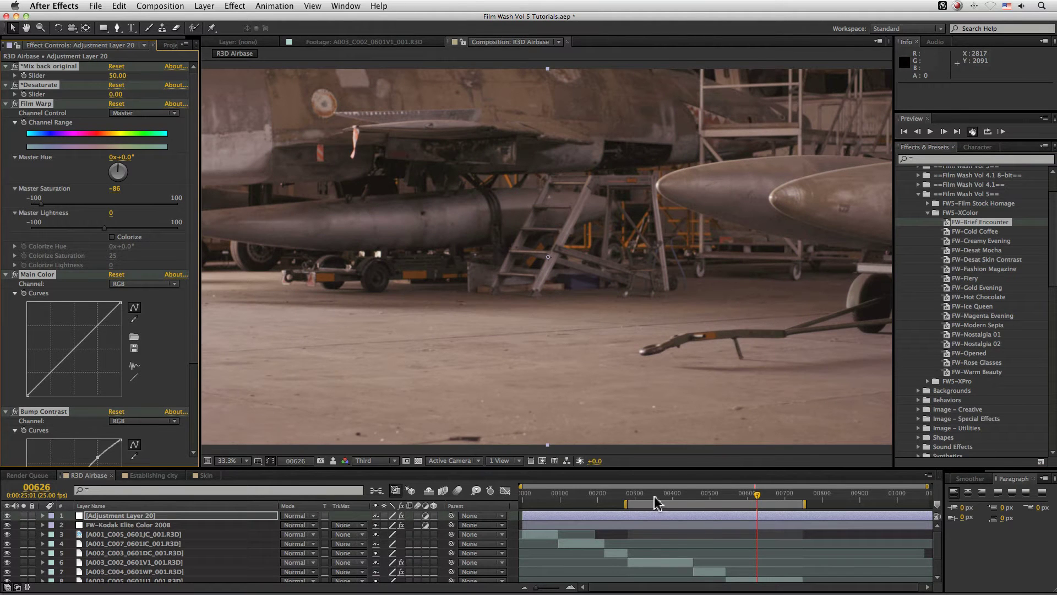
left_click_drag(658, 499, 669, 487)
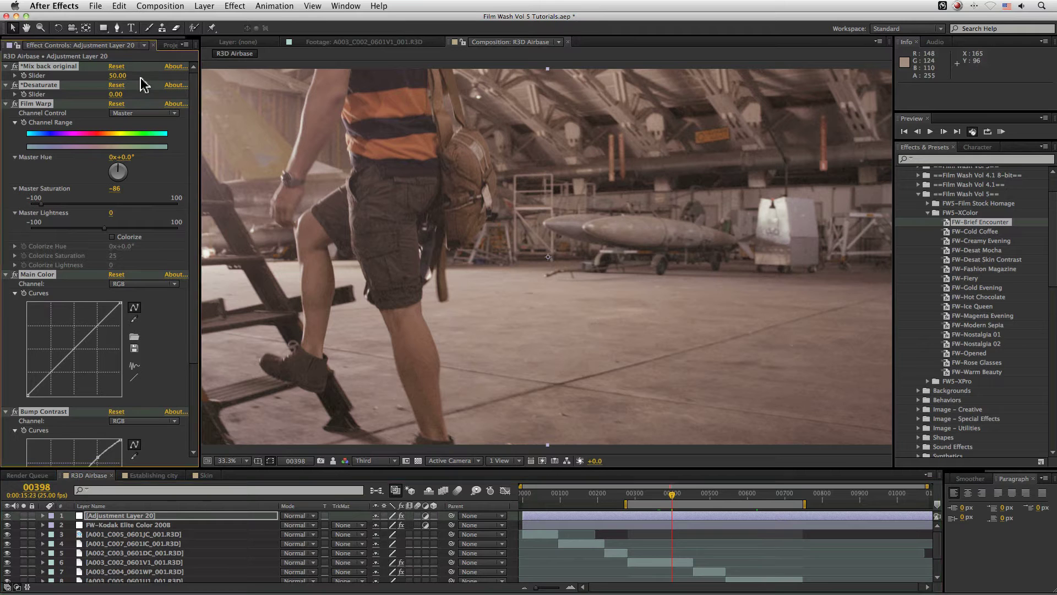
left_click_drag(118, 76, 164, 77)
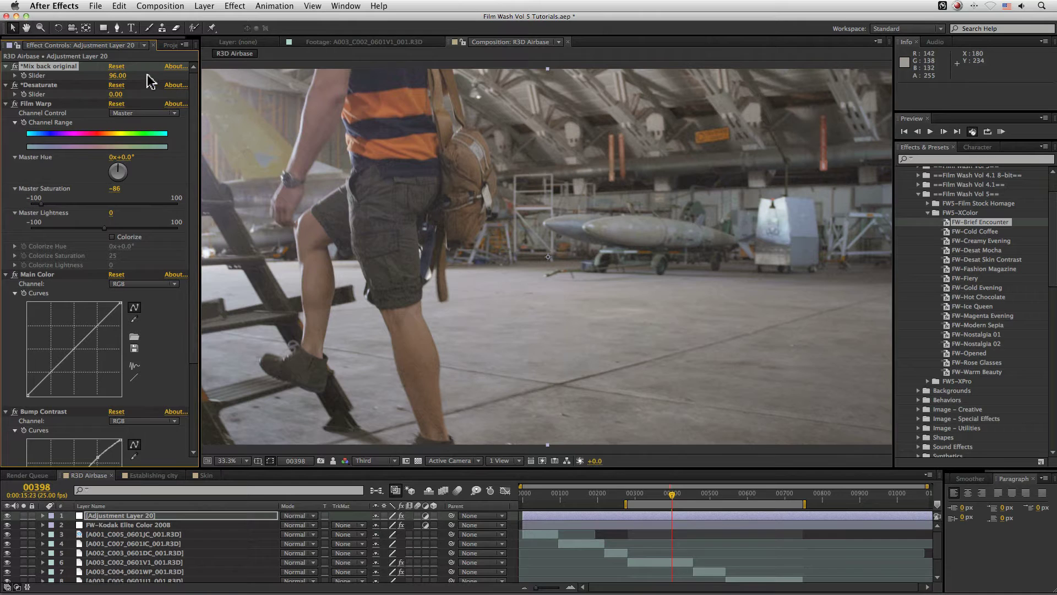
left_click_drag(147, 77, 113, 75)
left_click_drag(712, 499, 647, 505)
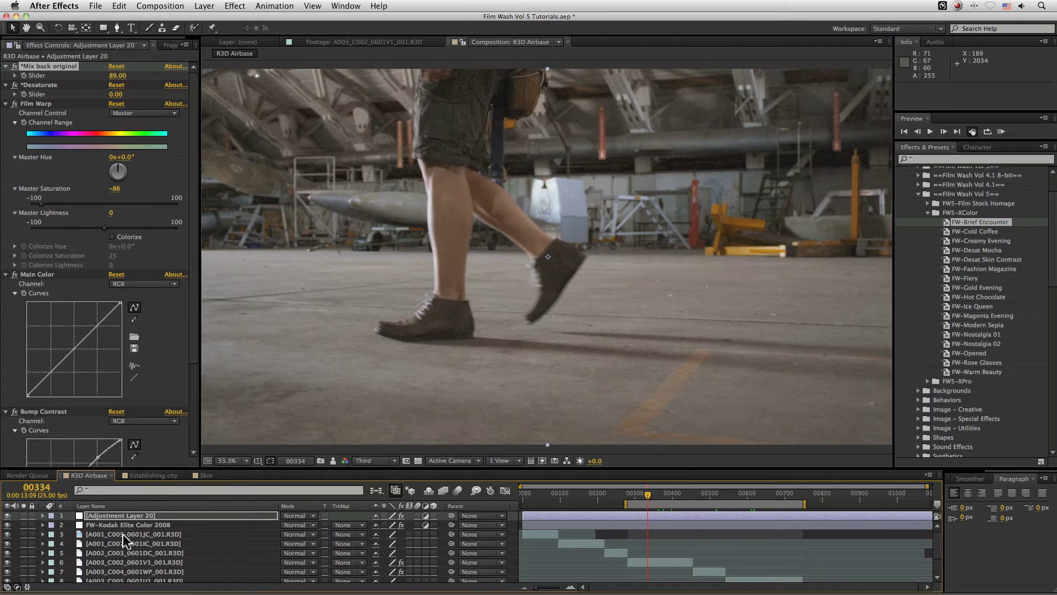
left_click(139, 562)
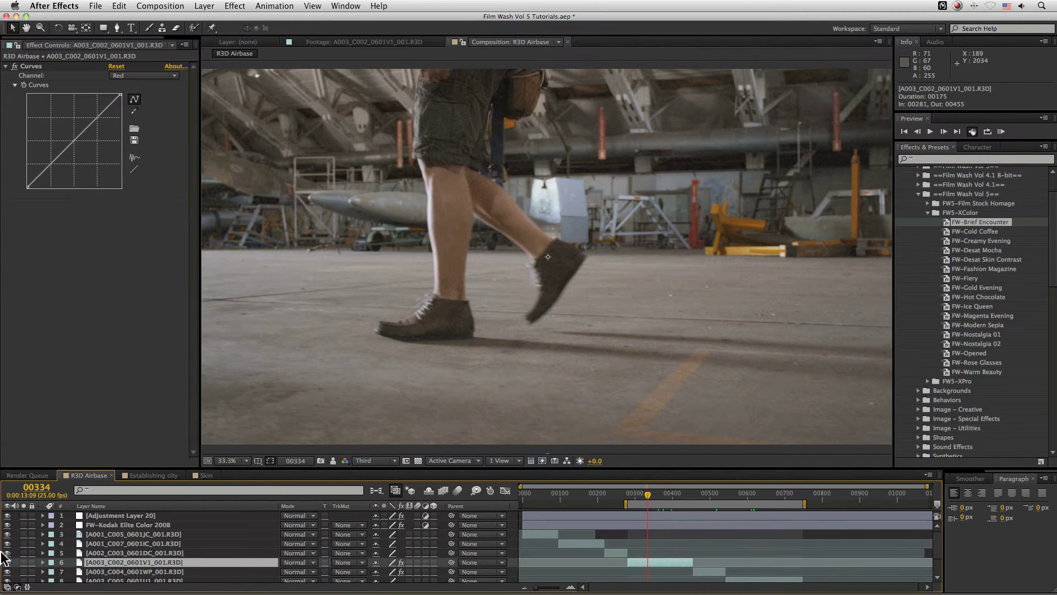
left_click(332, 461)
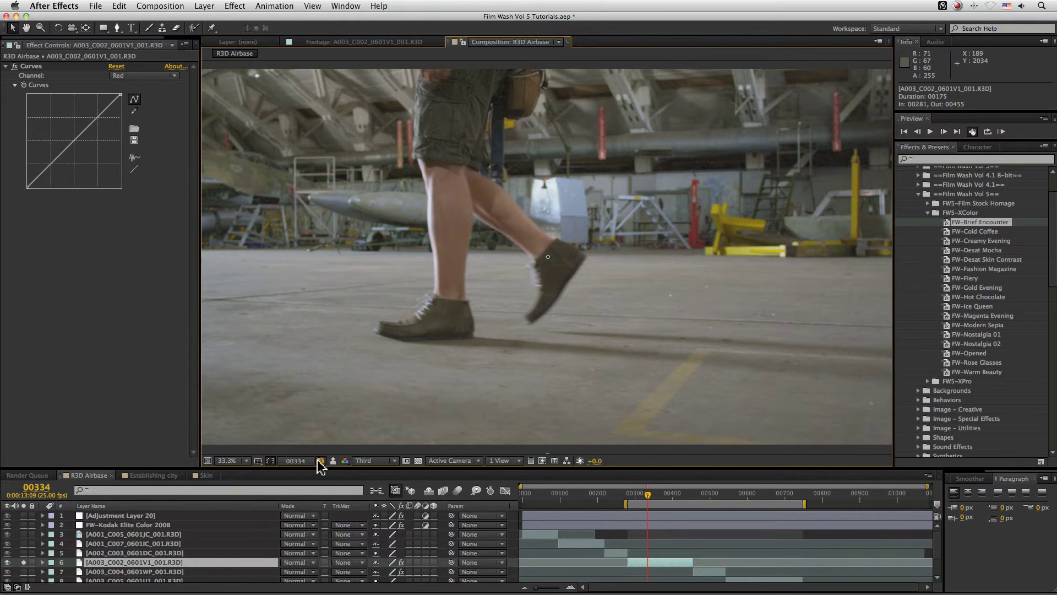
left_click(23, 562)
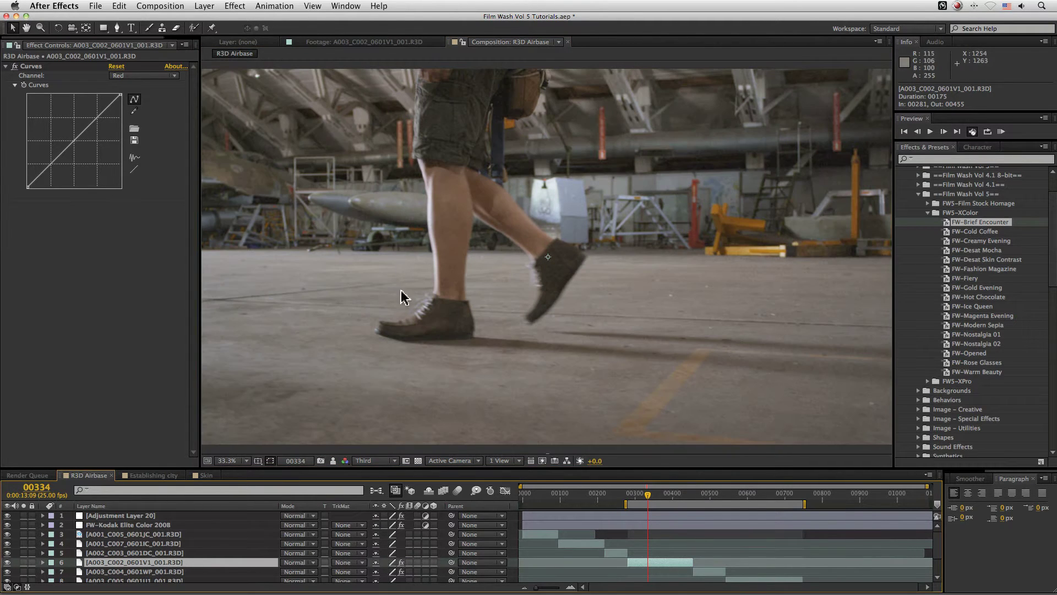
left_click(333, 461)
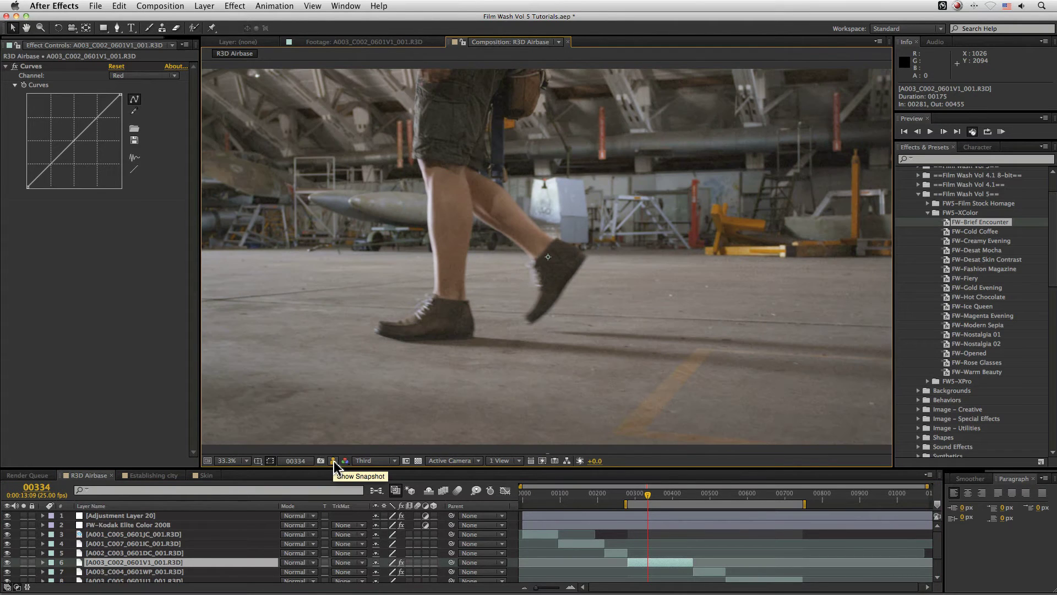
left_click(333, 462)
left_click(333, 462)
left_click(332, 462)
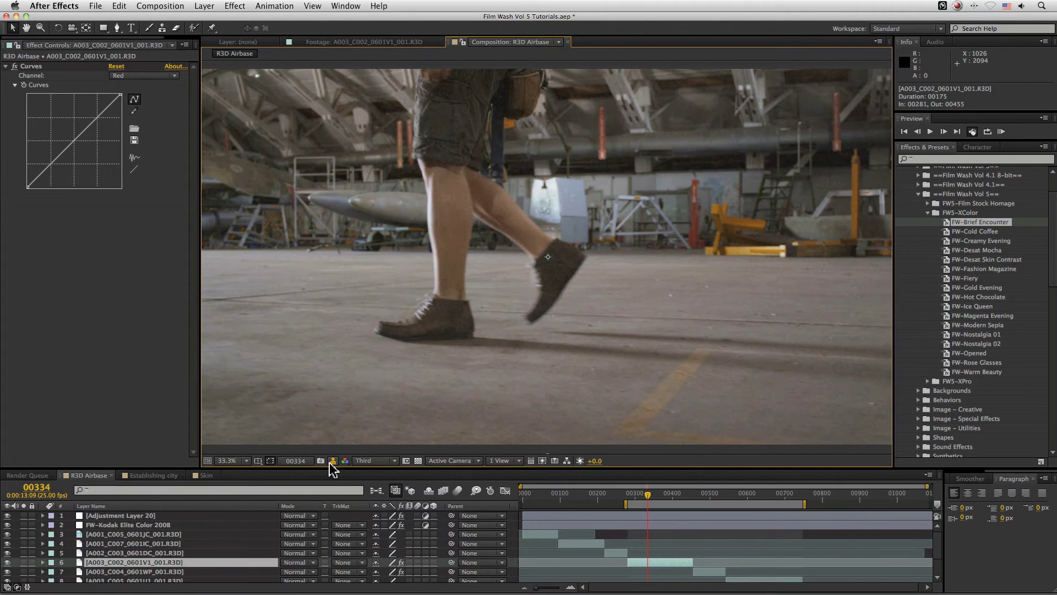
left_click(332, 461)
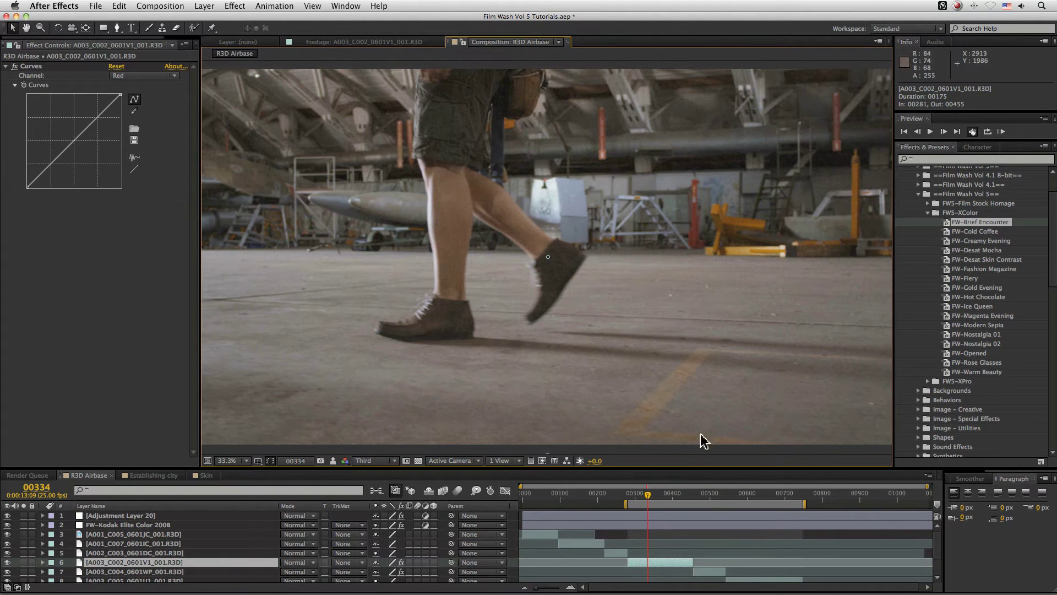
Step: At frame 00384, delete the Brief Encounter Adjustment Layer 20
left_click_drag(664, 495, 666, 495)
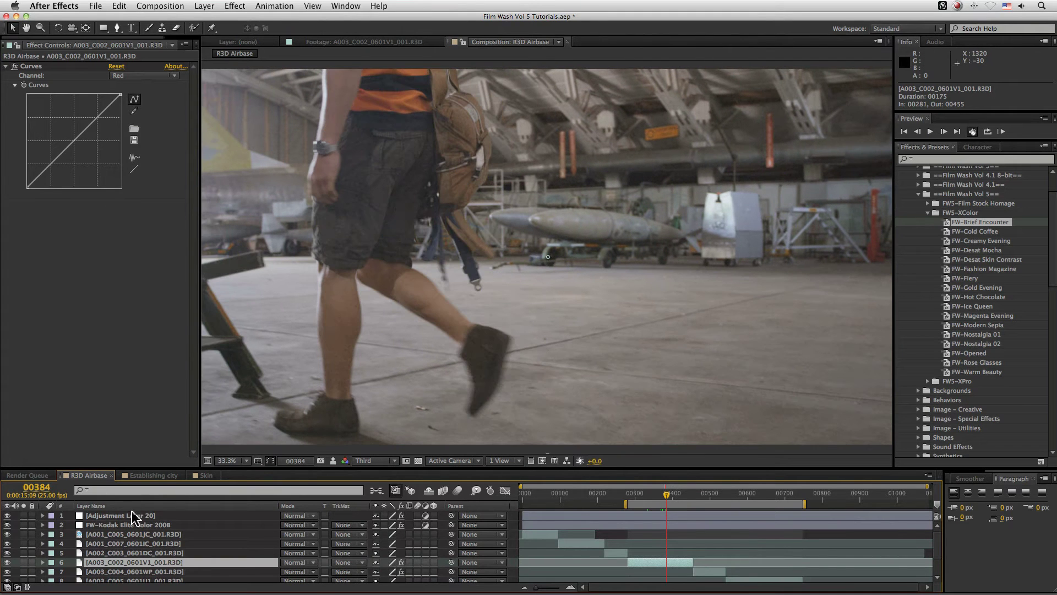
left_click(141, 515)
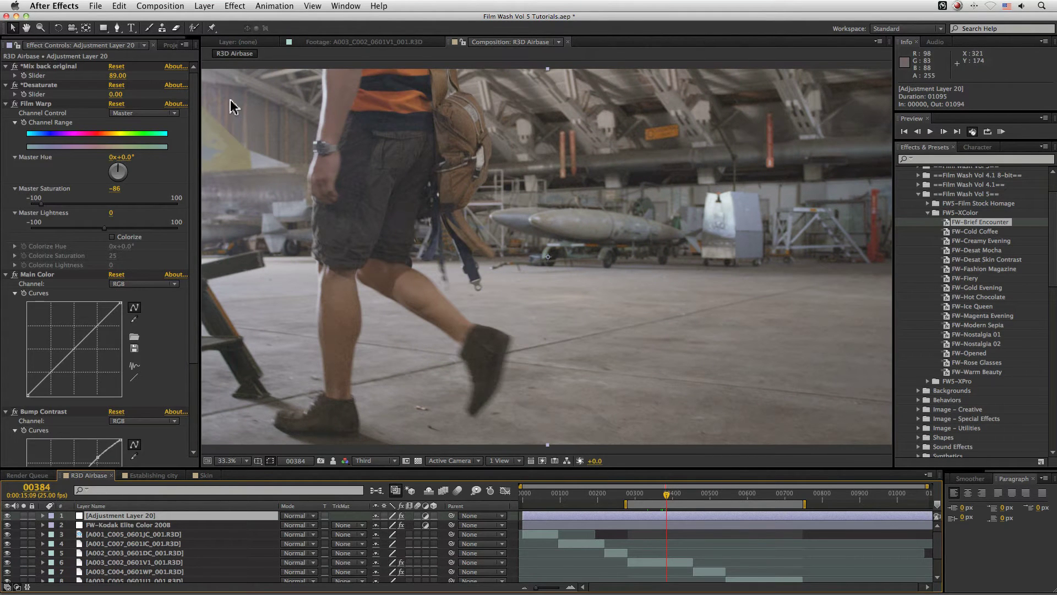
key("Delete")
Step: Add new Adjustment Layer 21, try the FW-Modern Sepia preset, then undo it
left_click(204, 6)
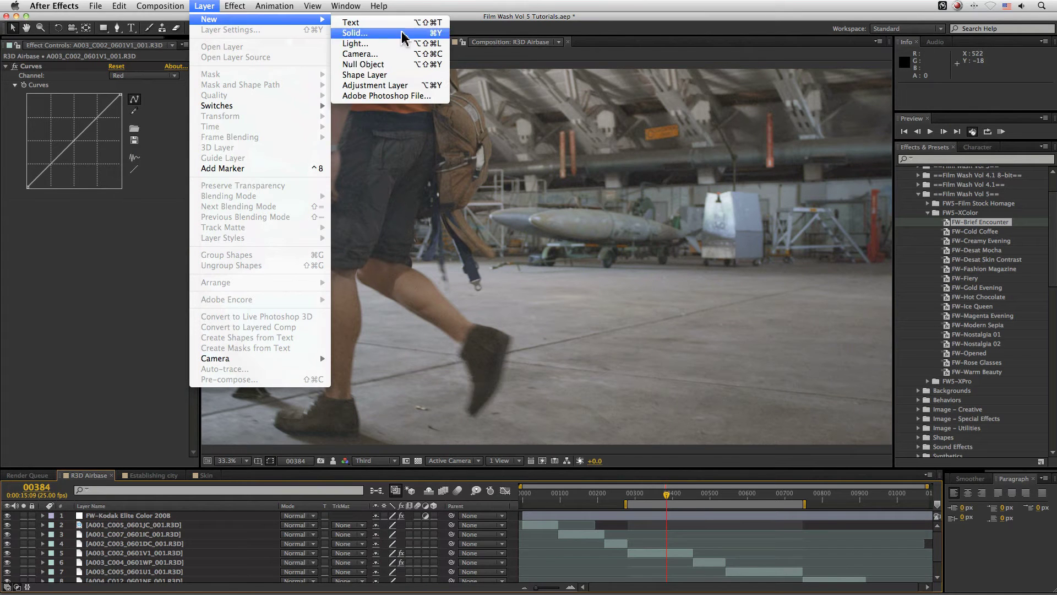
left_click(375, 85)
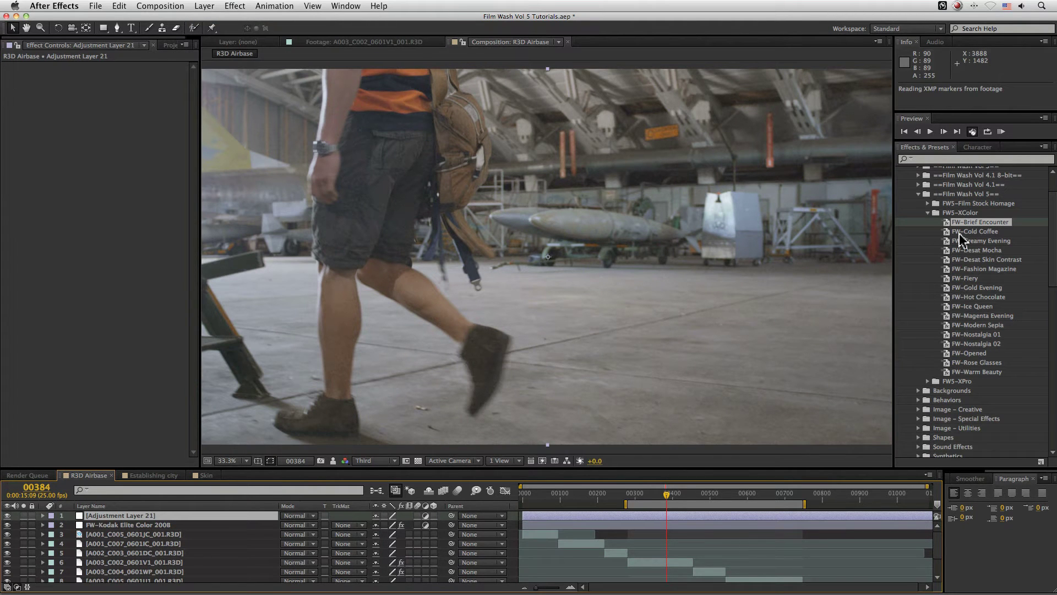
left_click(977, 325)
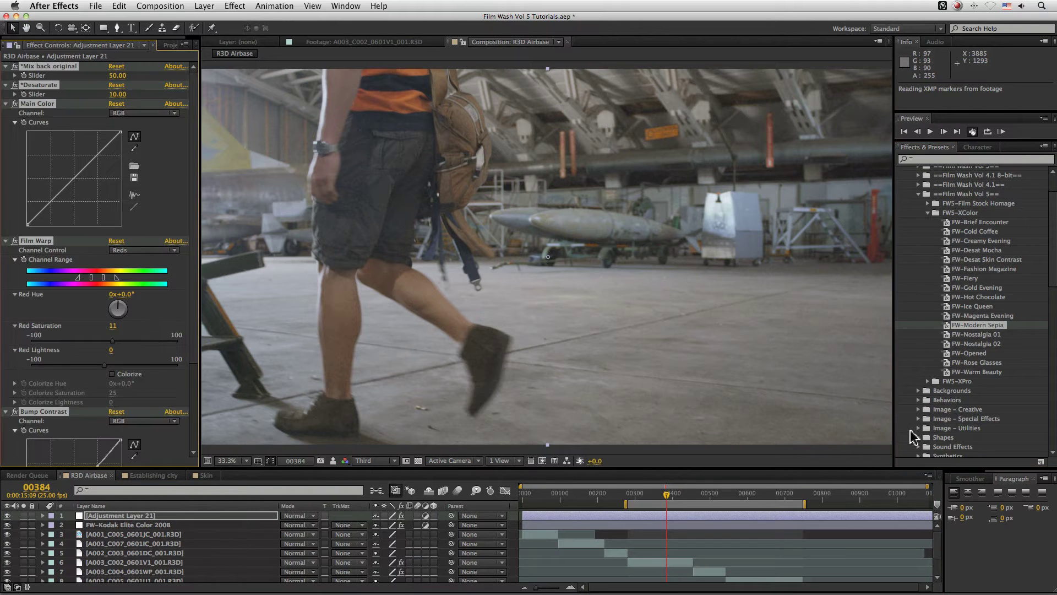
key("super+z")
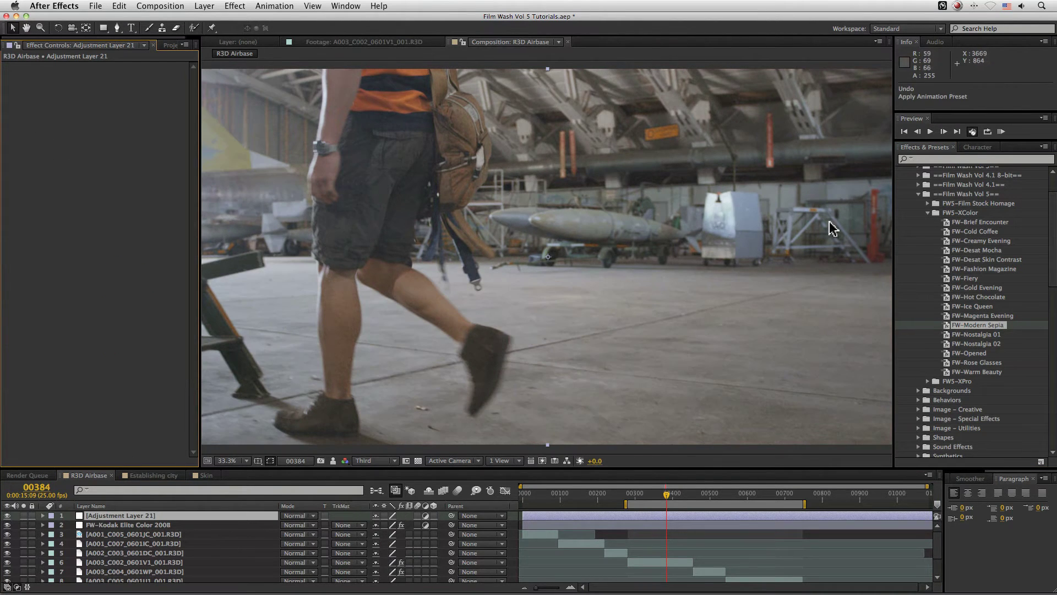
Step: Apply FW-Gold Evening to Adjustment Layer 21, set Mix back original to 82, and preview the shots
left_click(987, 296)
left_click(985, 288)
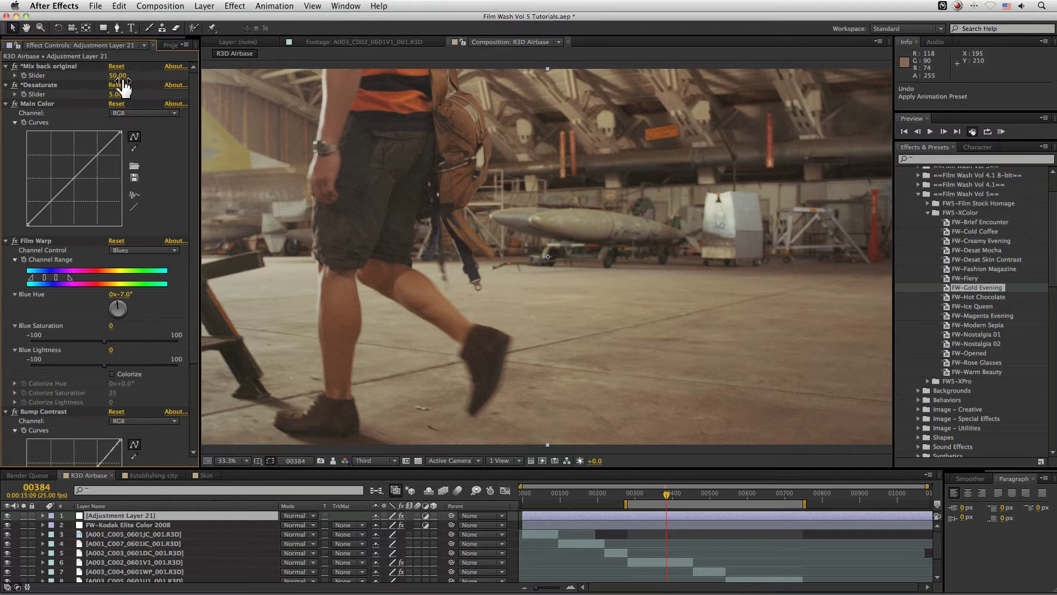
left_click_drag(119, 77, 136, 76)
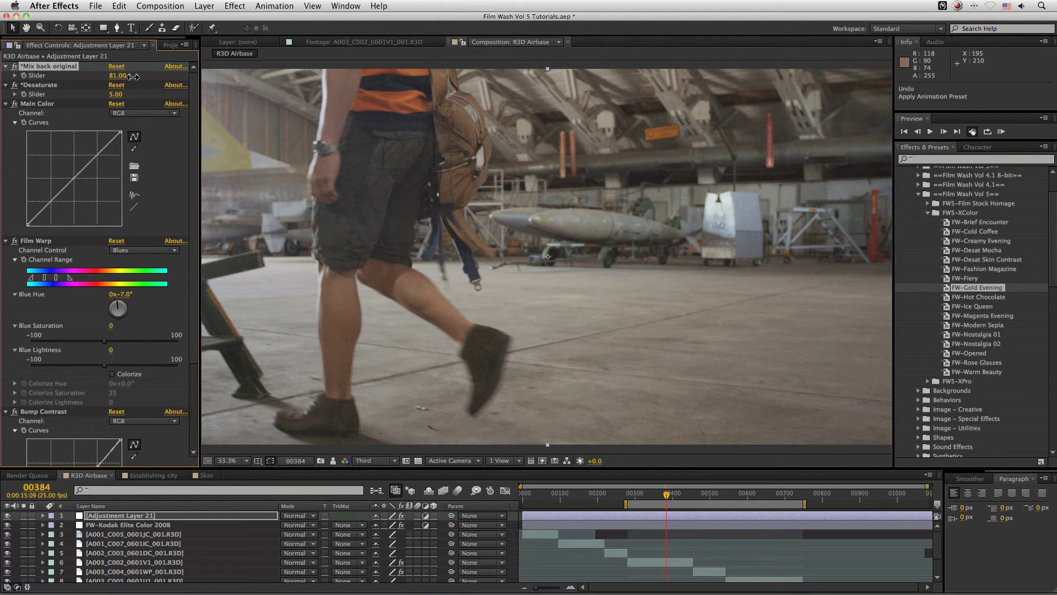
left_click_drag(698, 496, 754, 507)
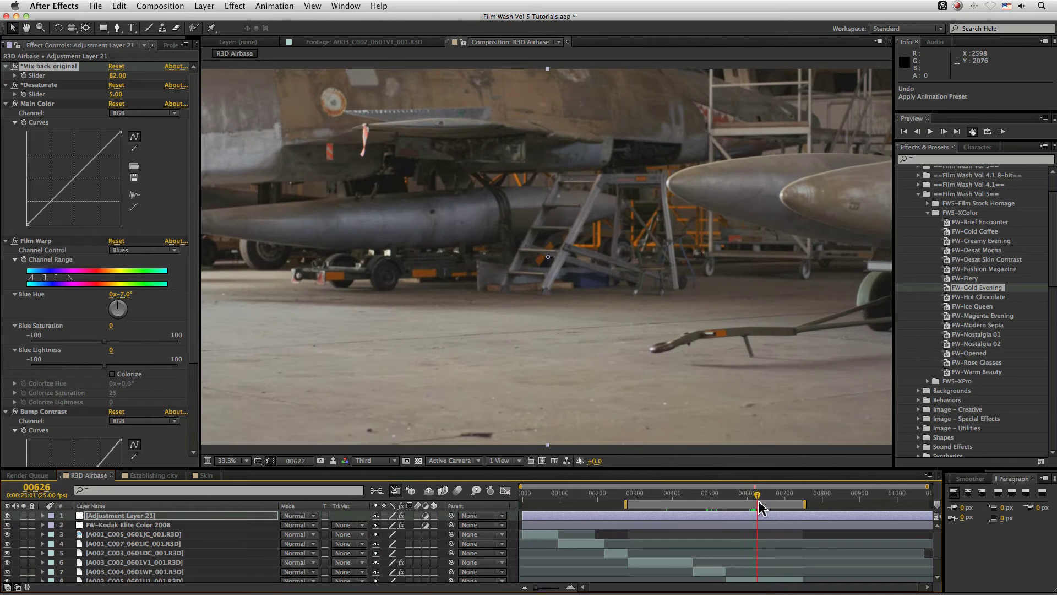
left_click_drag(762, 507, 639, 505)
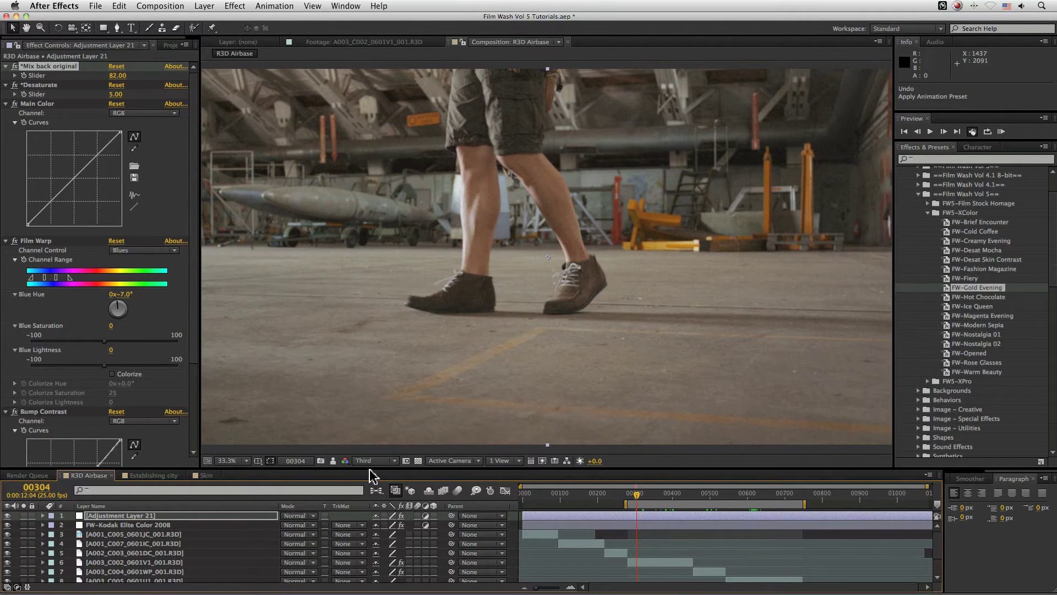
left_click(333, 462)
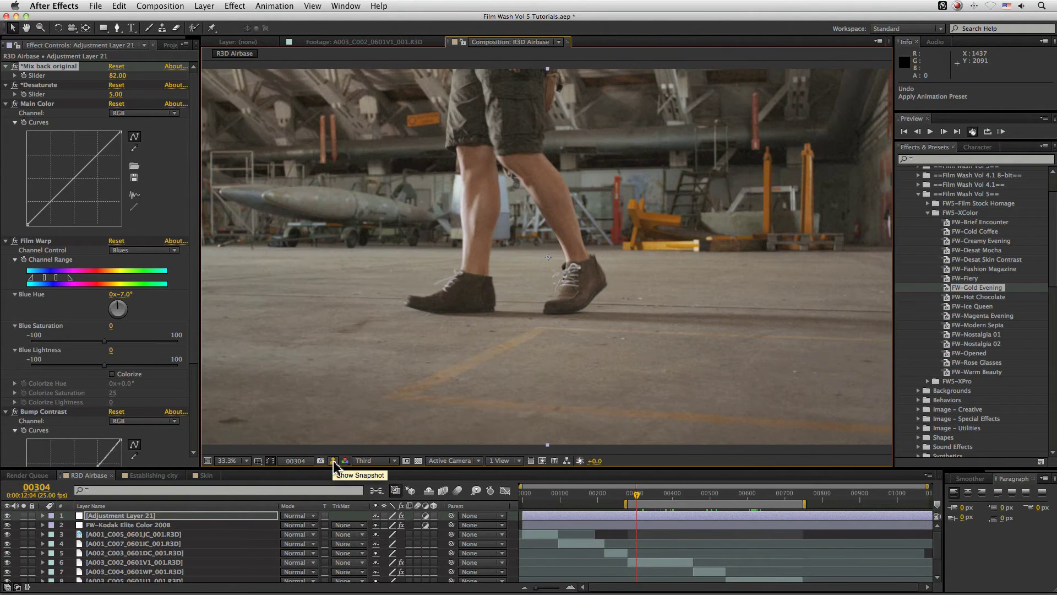
key("space")
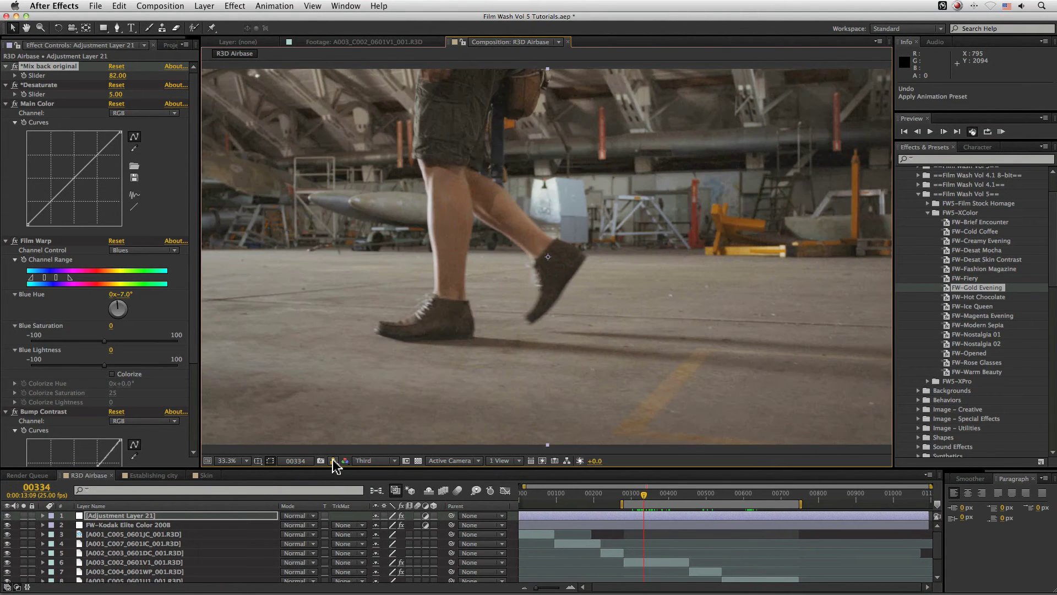
left_click(333, 461)
left_click(680, 495)
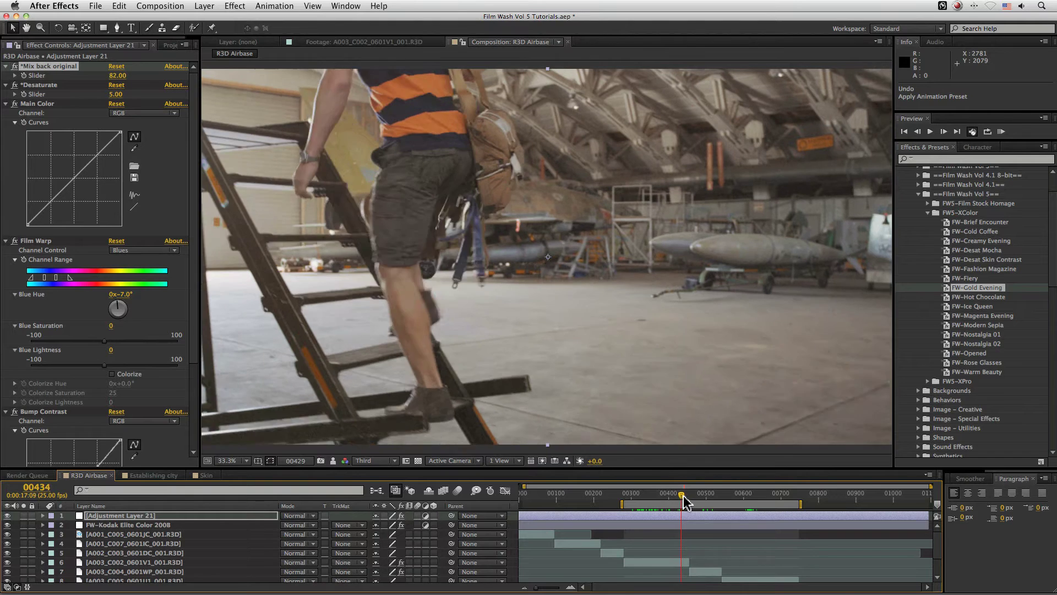
left_click_drag(685, 501, 653, 501)
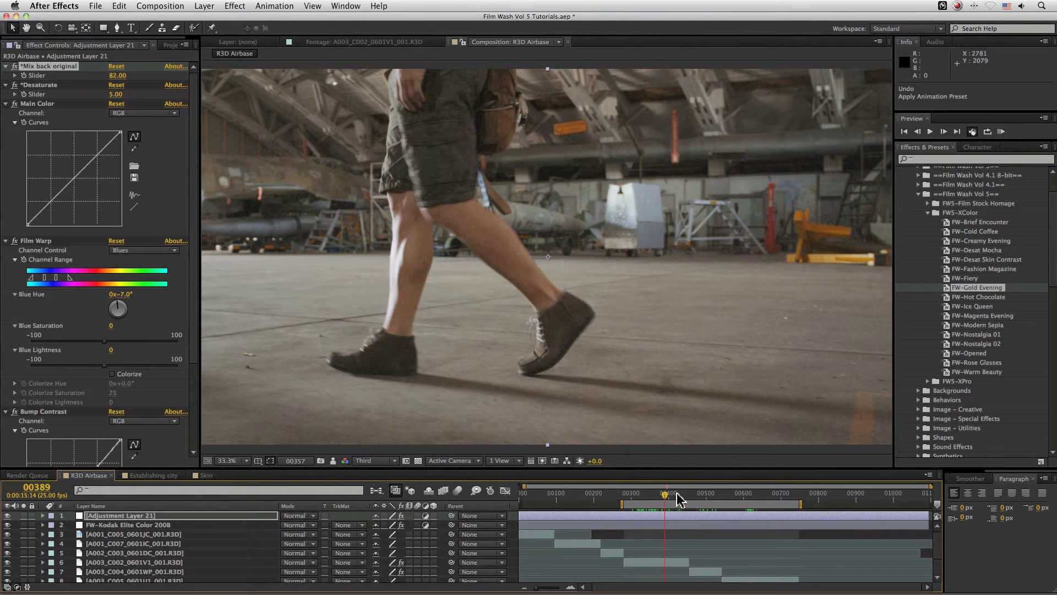
left_click_drag(667, 501, 714, 501)
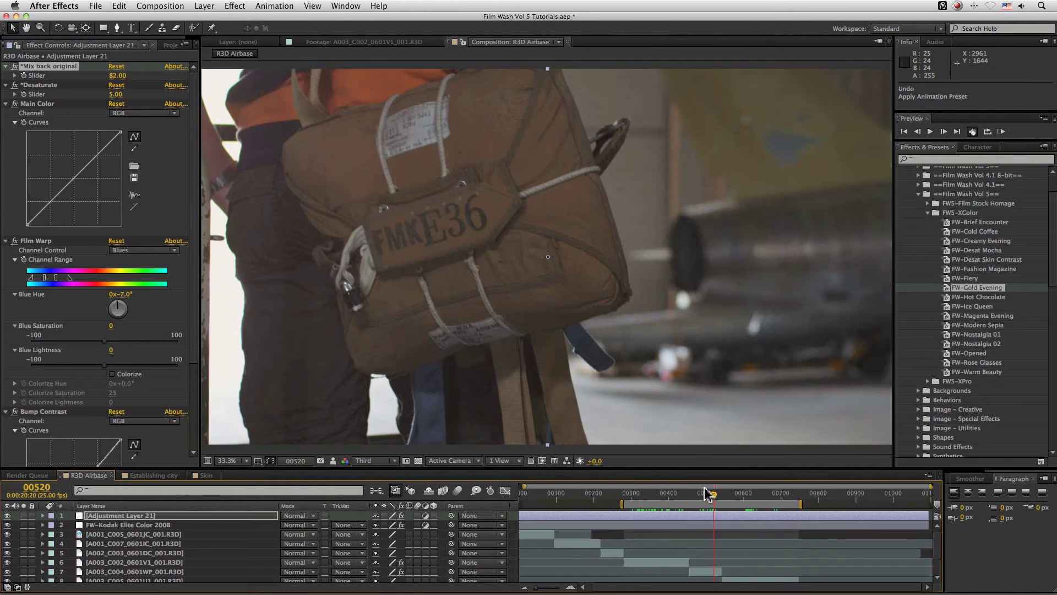
Step: Select the A003_C004_0601WP_001.R3D layer and raise its RGB Curves slightly to brighten it
left_click(157, 572)
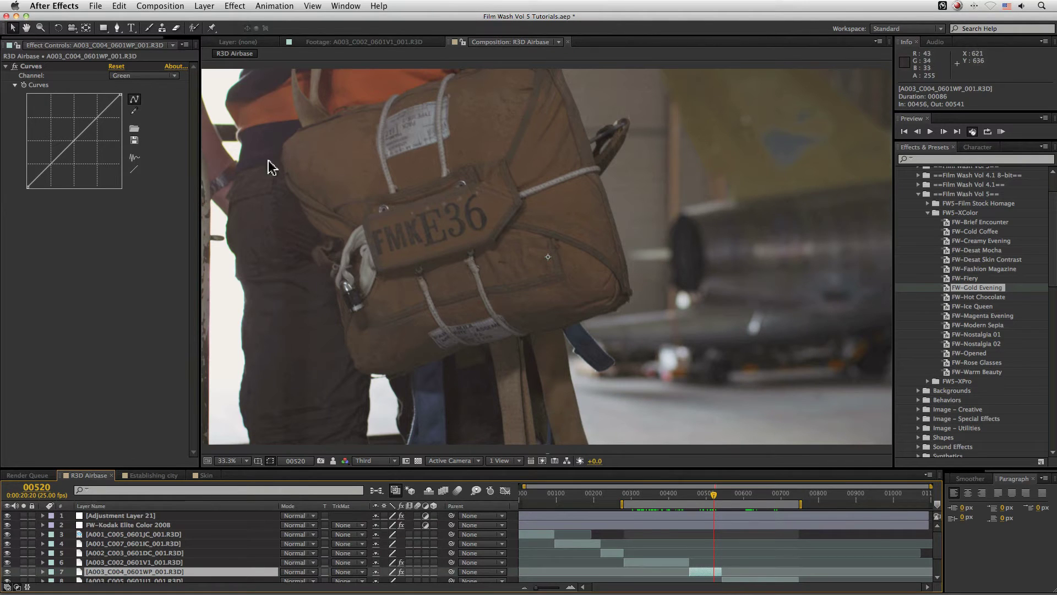
left_click(142, 76)
left_click(138, 88)
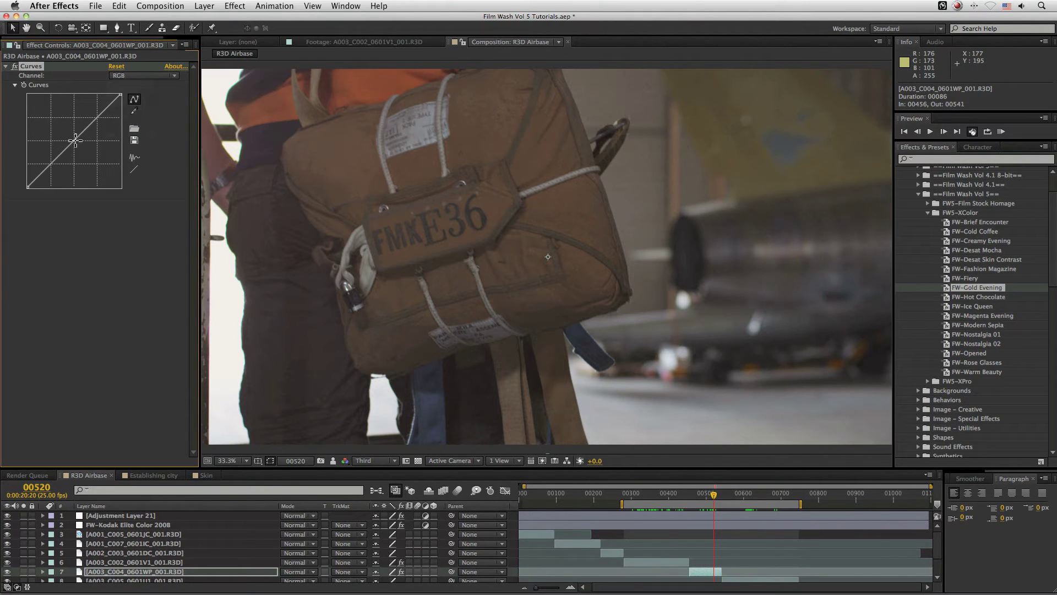
left_click_drag(75, 141, 97, 112)
Step: Lift the curve's top, lower its bottom and add a raised midpoint, reviewing across the shot
mouse_move(703, 498)
left_mouse_down()
mouse_move(688, 500)
mouse_move(705, 498)
left_mouse_up()
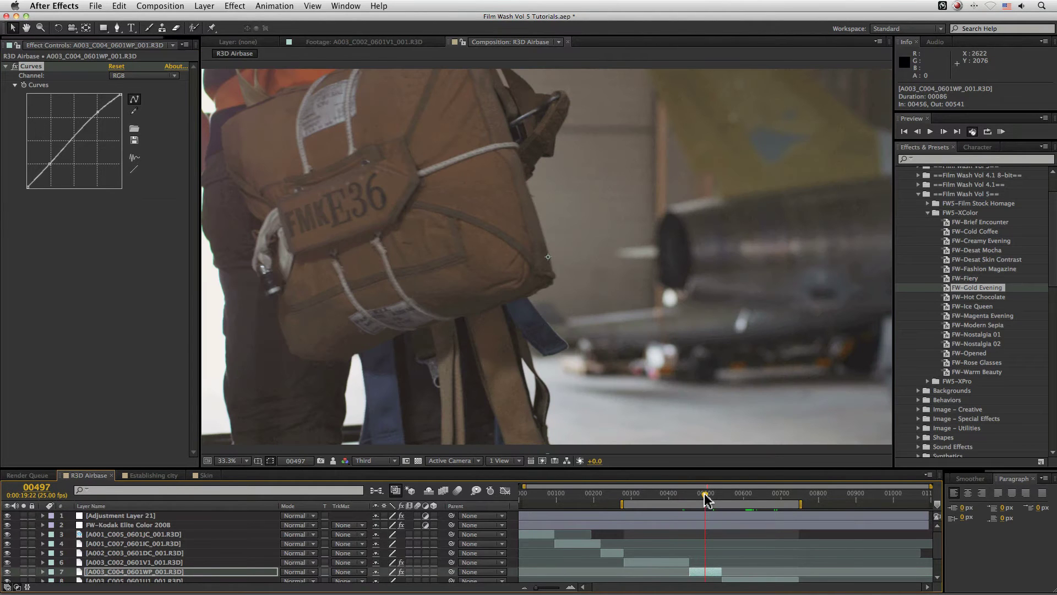
mouse_move(98, 112)
left_mouse_down()
mouse_move(97, 98)
mouse_move(98, 107)
left_mouse_up()
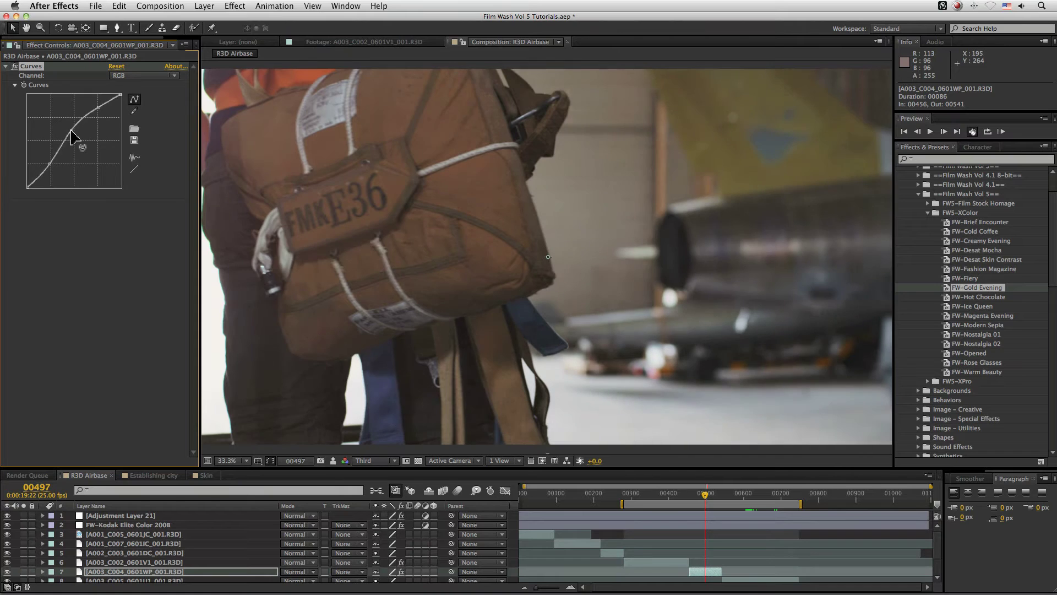
left_click_drag(46, 162, 73, 131)
left_click(692, 494)
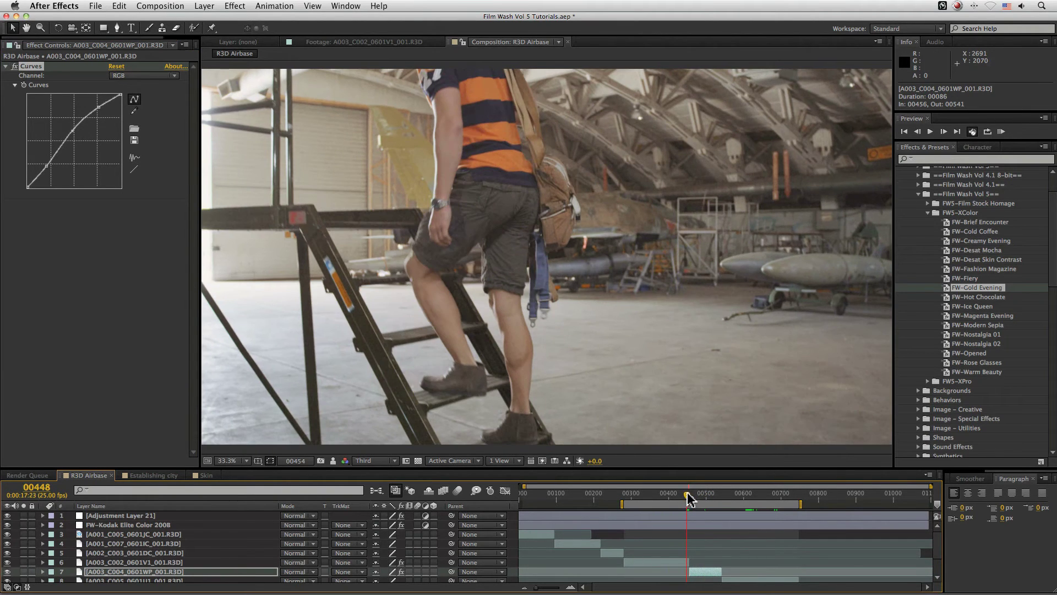
left_click_drag(691, 499, 764, 501)
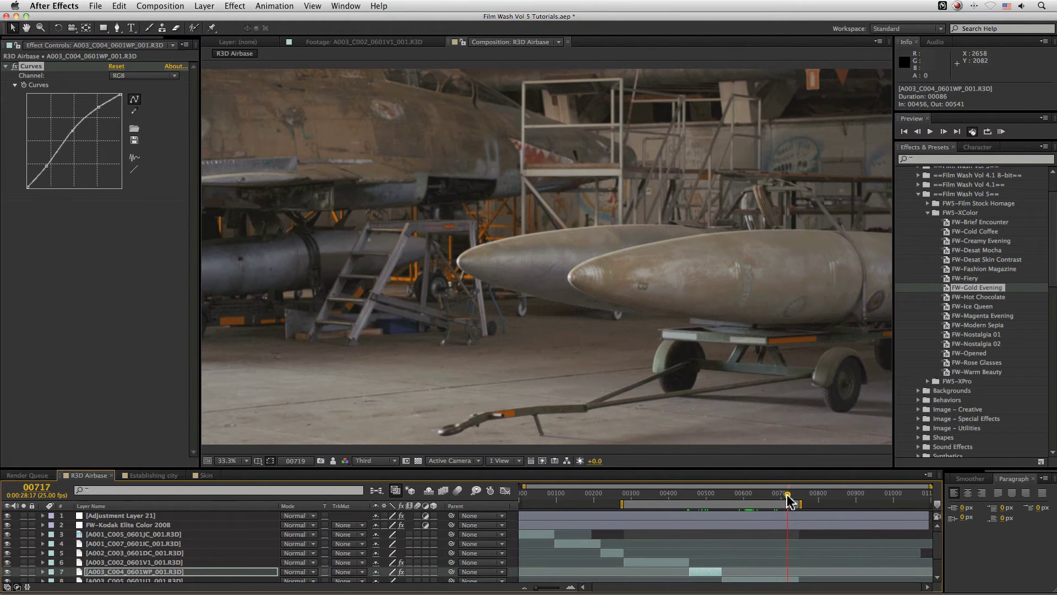
left_click_drag(788, 501, 746, 507)
Step: Save the project, review another shot, then widen the left panel to show the Project list
key("super+s")
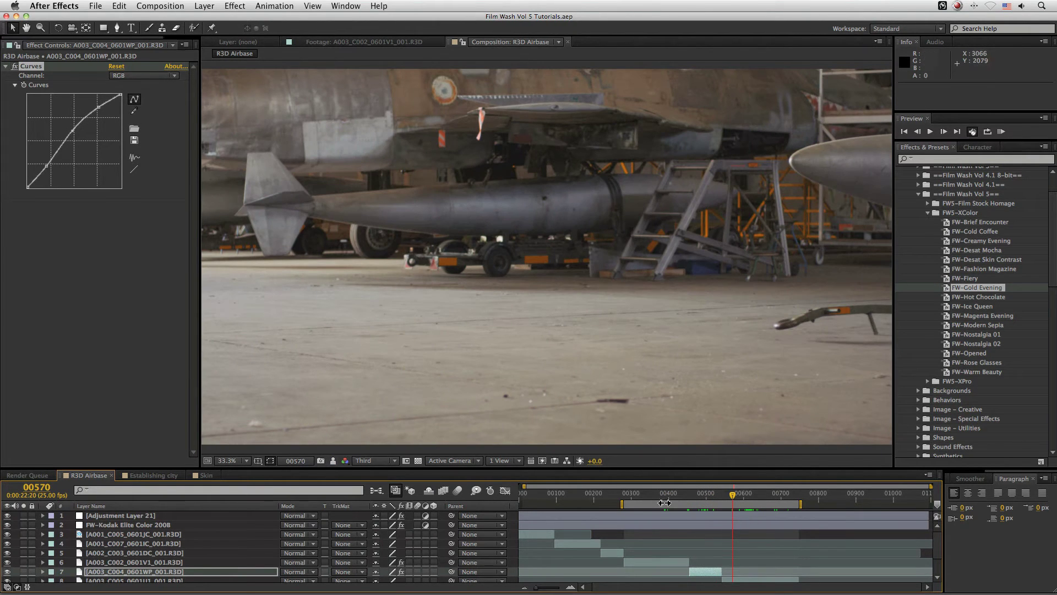
left_click(654, 498)
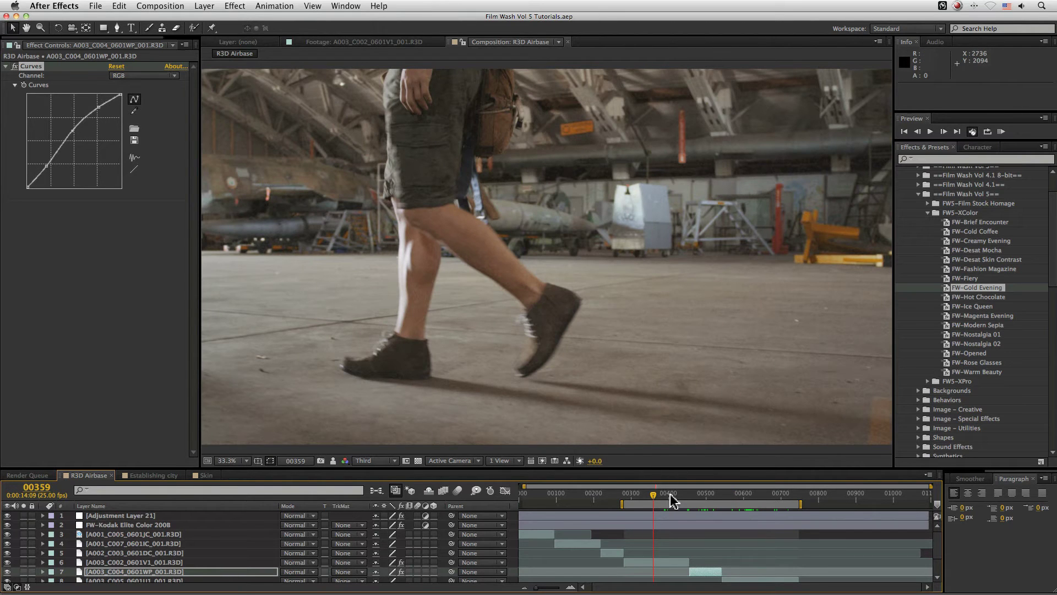
left_click_drag(676, 502, 690, 502)
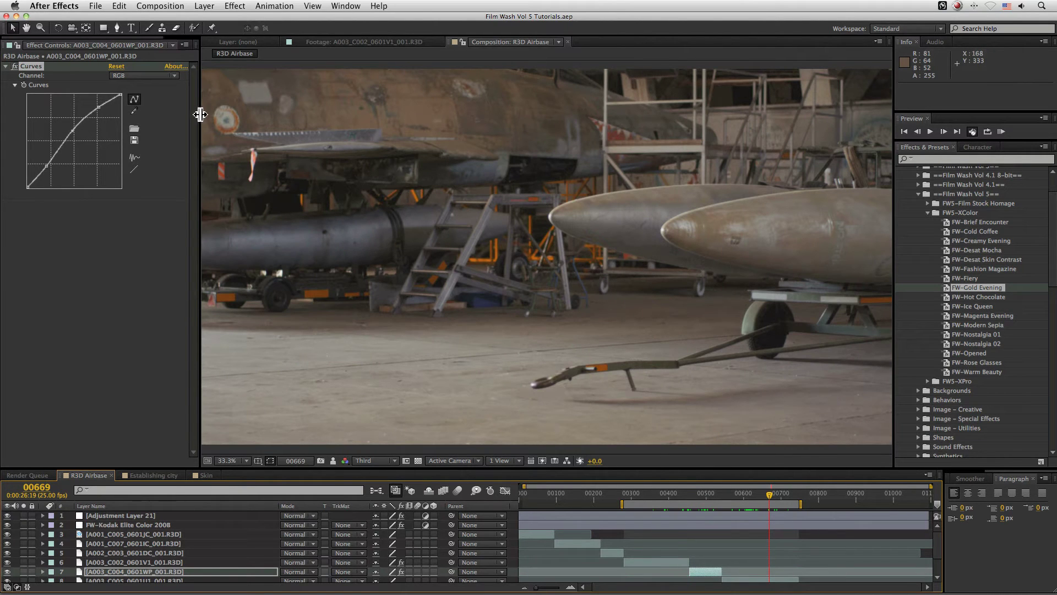
left_click_drag(207, 115, 215, 113)
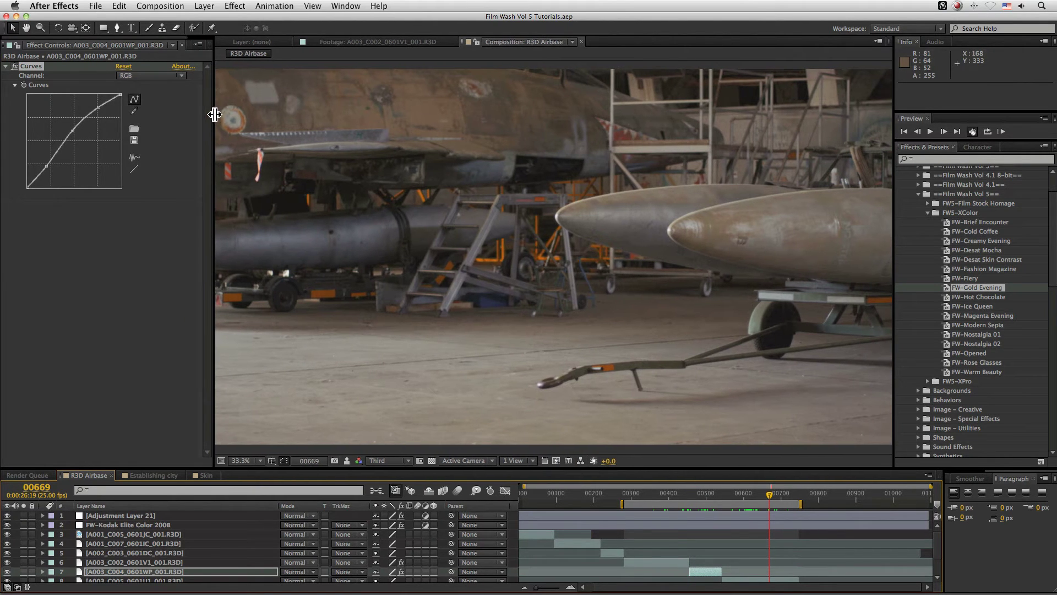
left_click(176, 46)
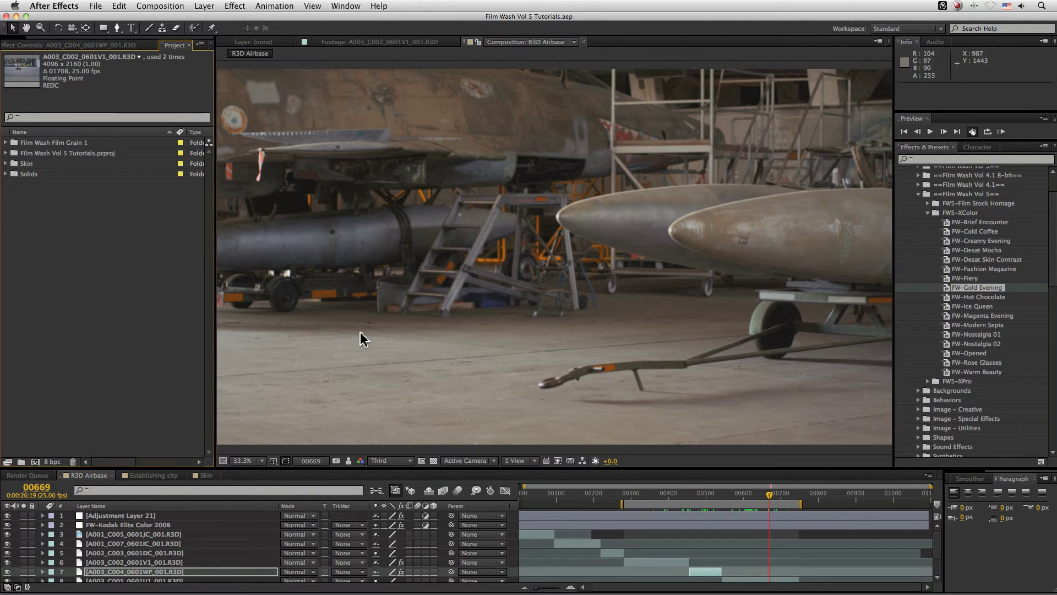
Step: Select the six FW-FG1 clips in the ProRes 422 import folder, cancel, and expand Film Wash Film Grain 1
left_click(6, 142)
double_click(64, 170)
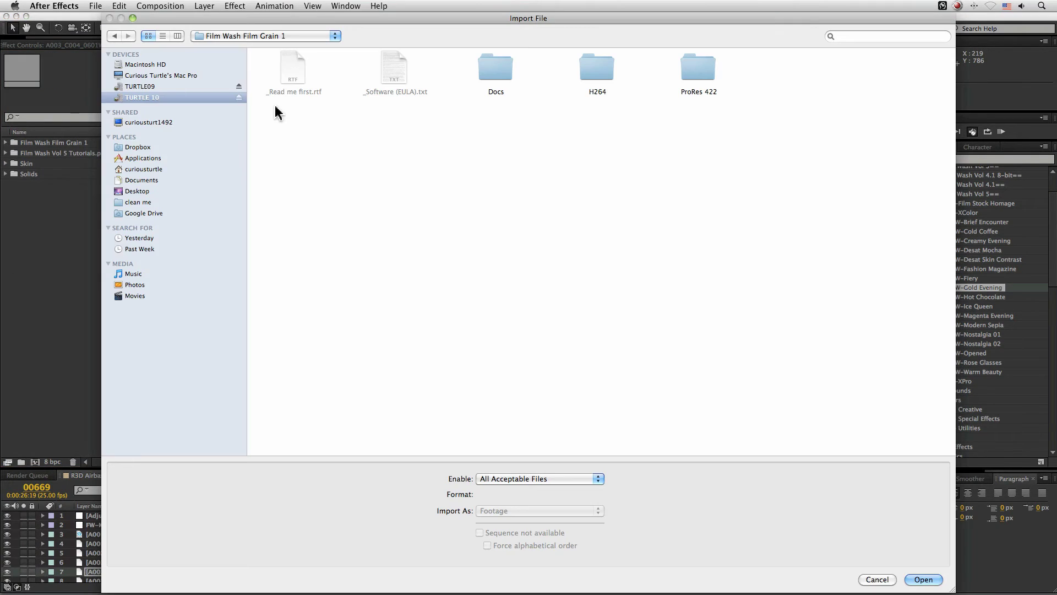
double_click(695, 72)
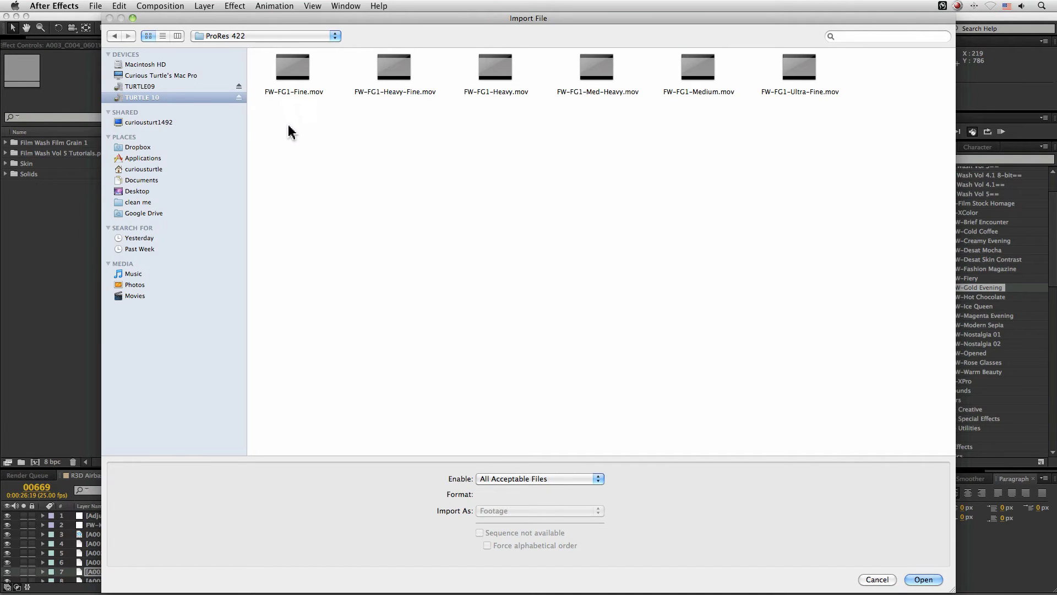
left_click_drag(280, 121, 890, 57)
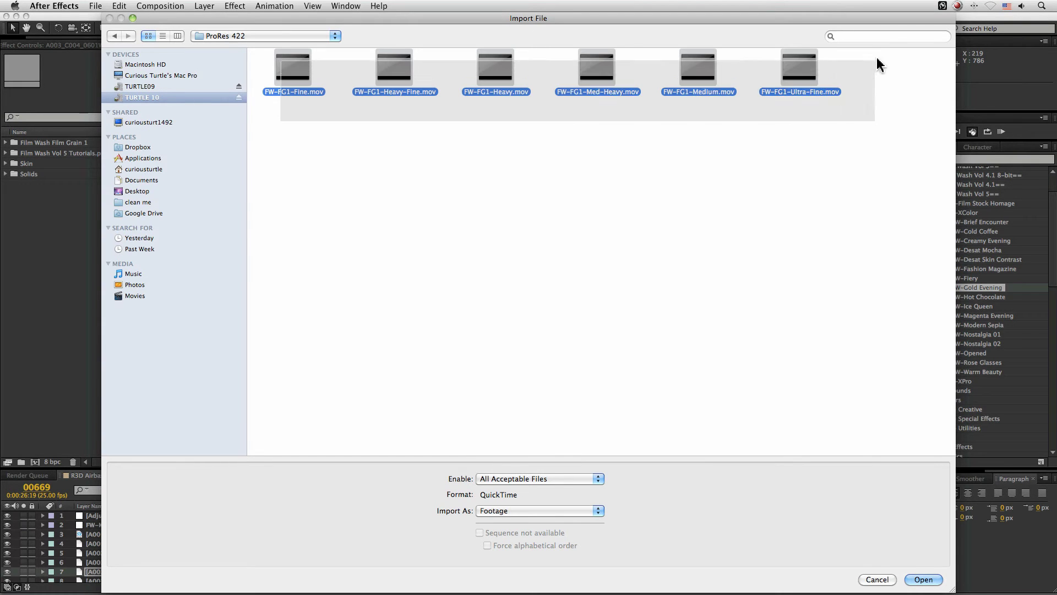
left_click(886, 580)
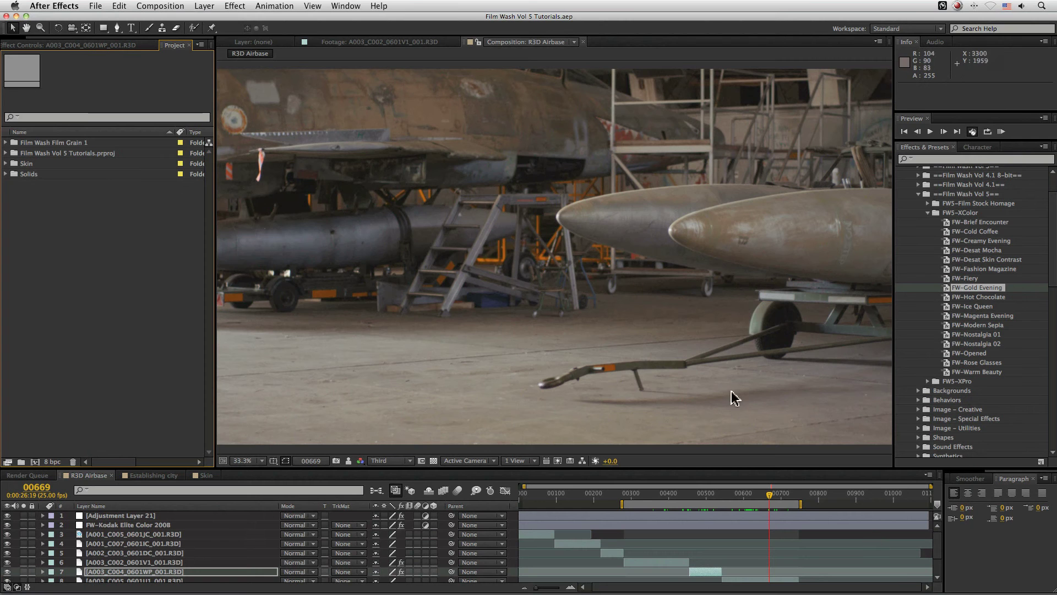
left_click(6, 143)
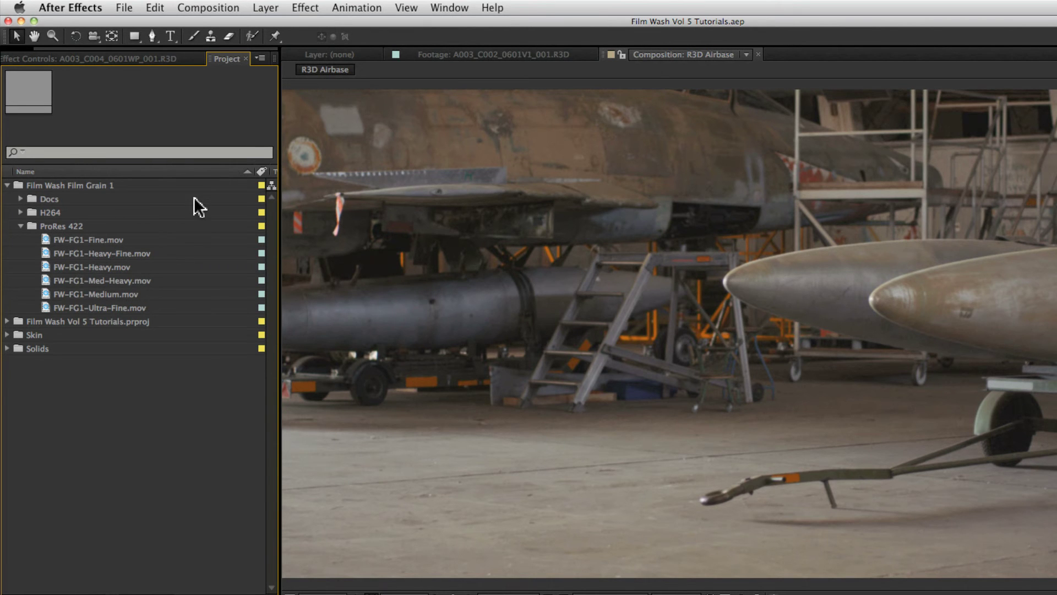
double_click(160, 307)
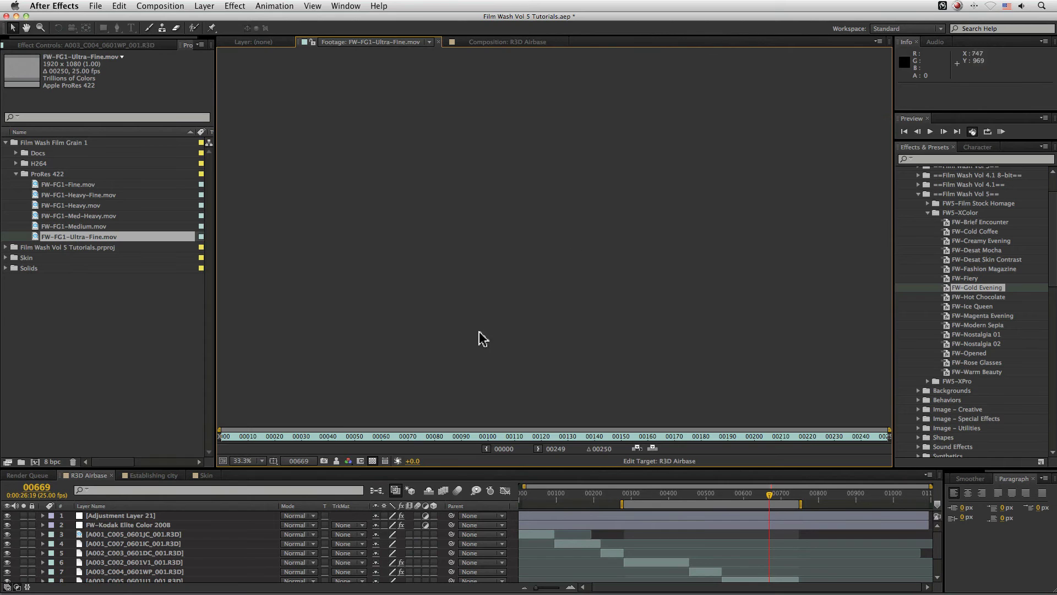
left_click_drag(236, 436, 257, 436)
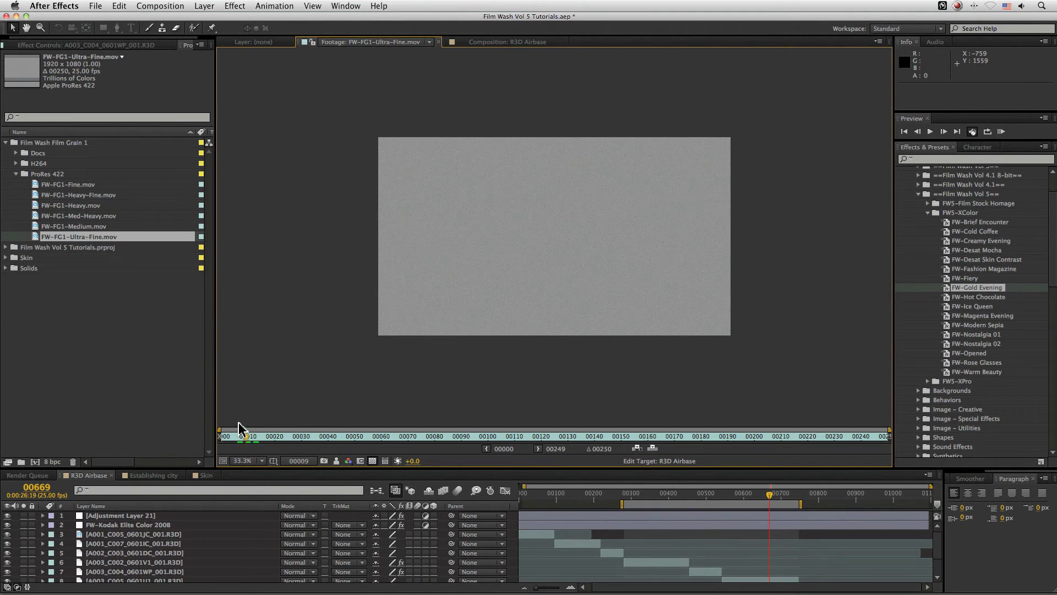
key("slash")
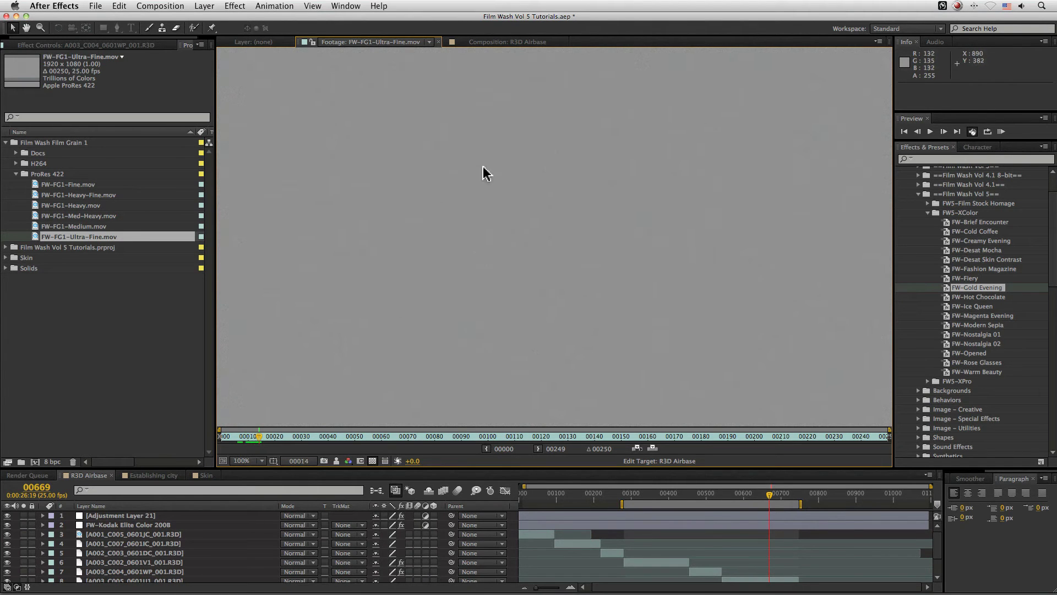
double_click(62, 237)
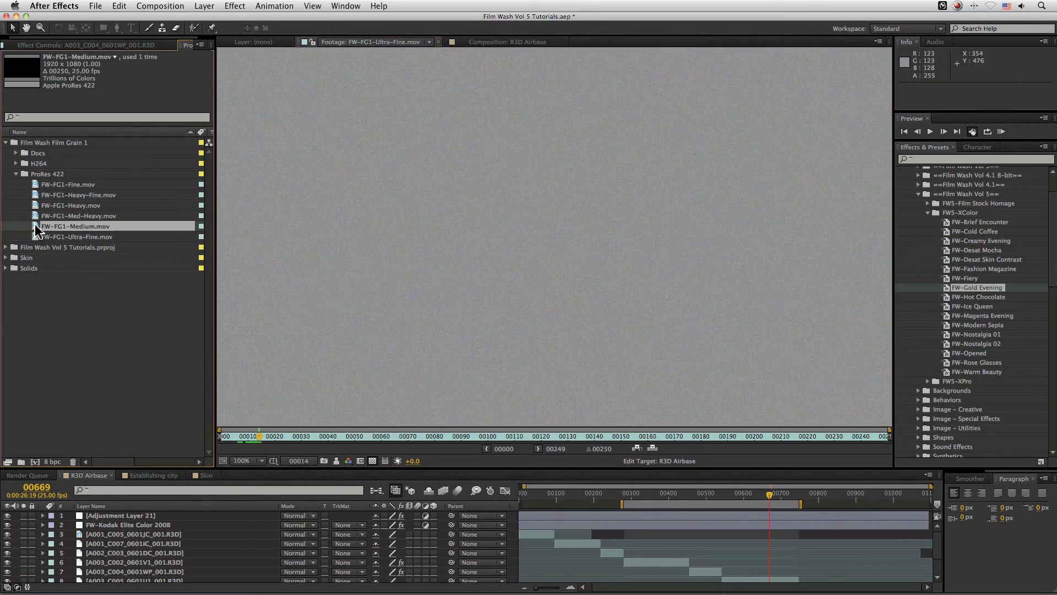
double_click(70, 185)
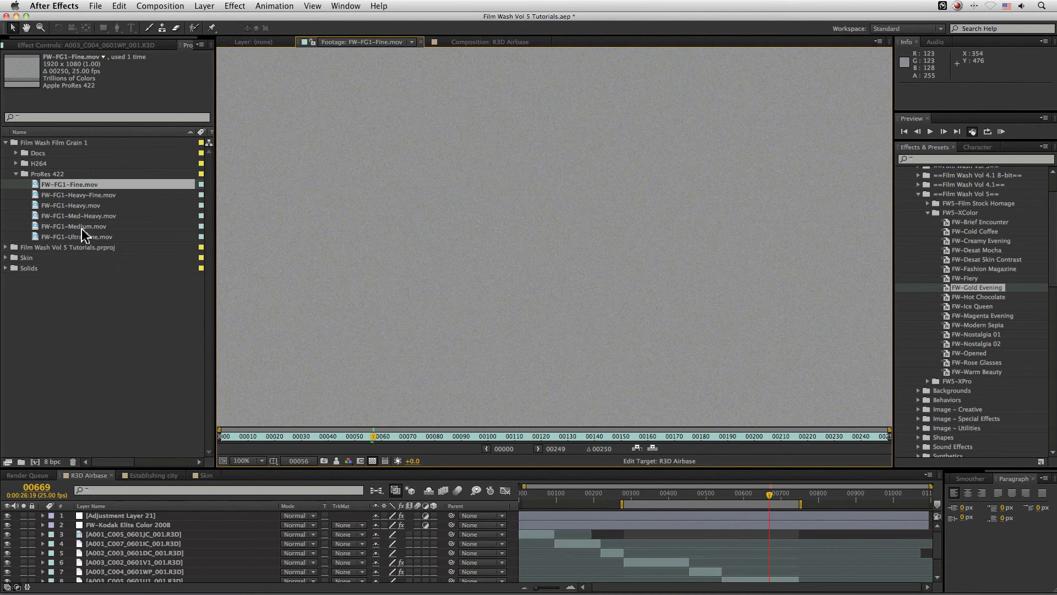
double_click(82, 226)
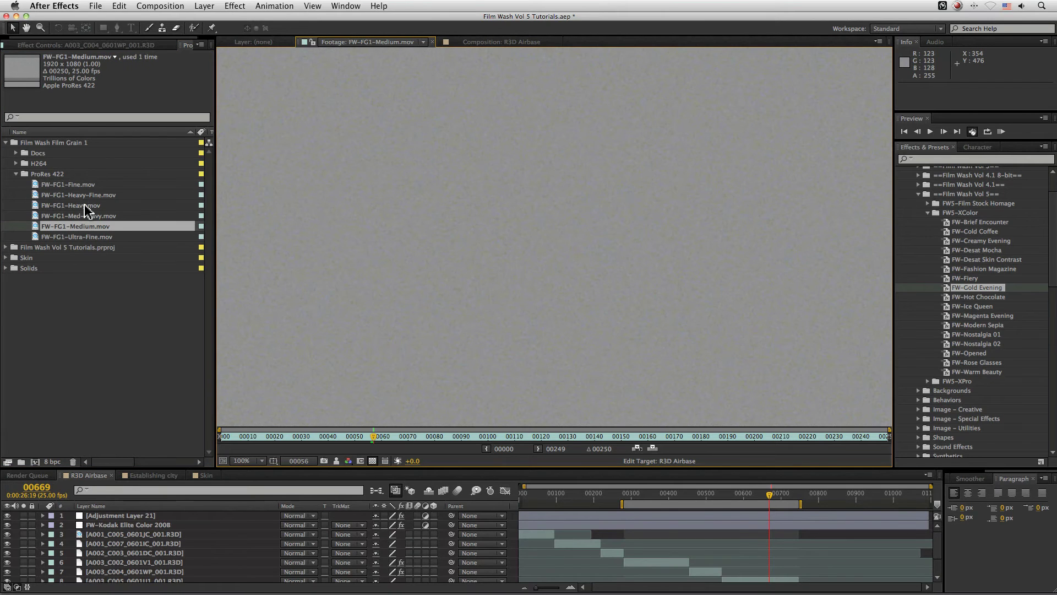
double_click(101, 216)
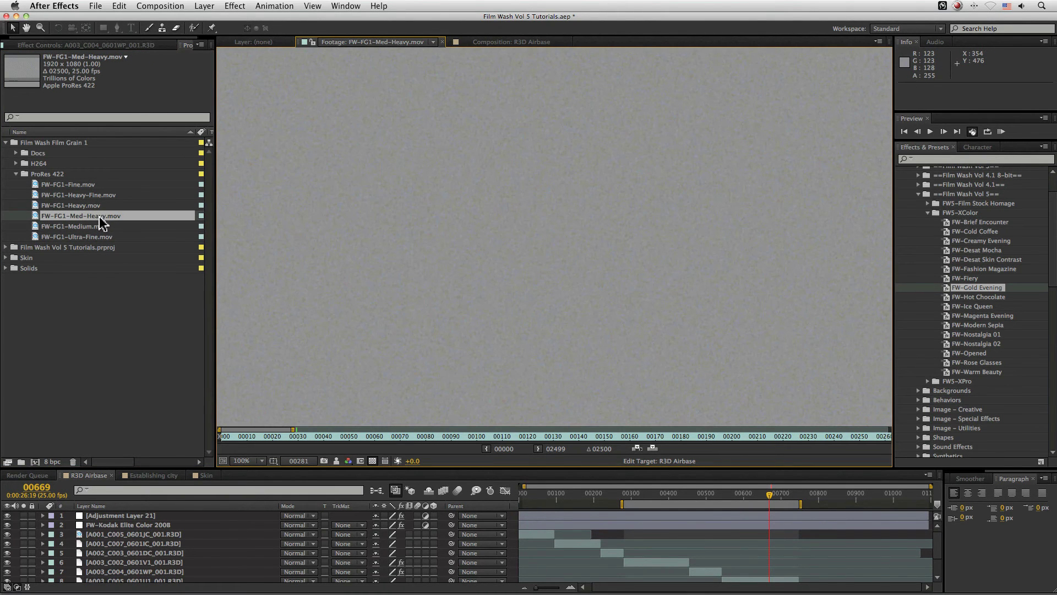
double_click(93, 207)
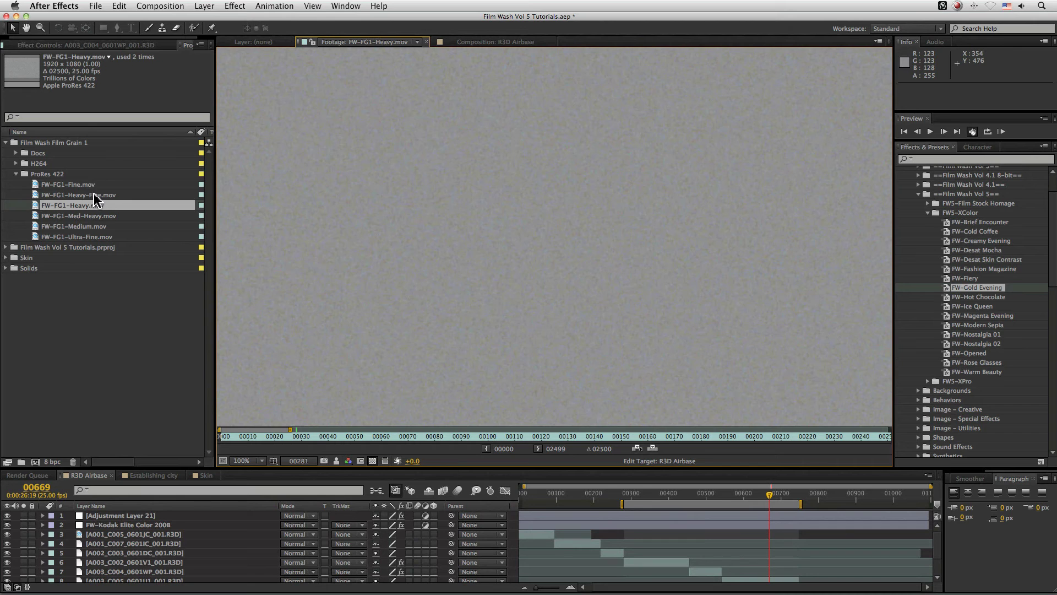
double_click(96, 196)
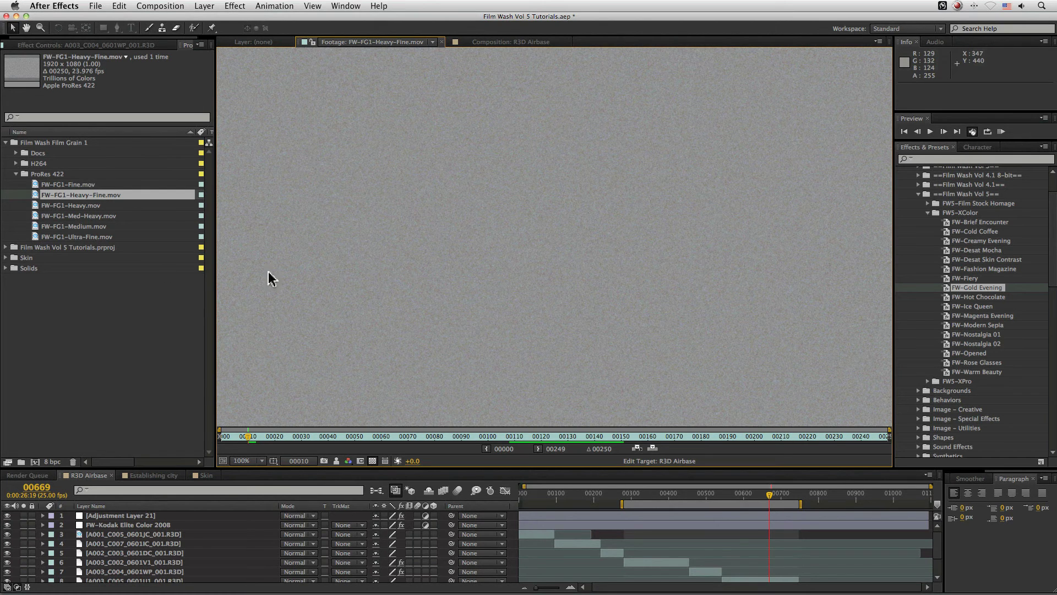
double_click(87, 185)
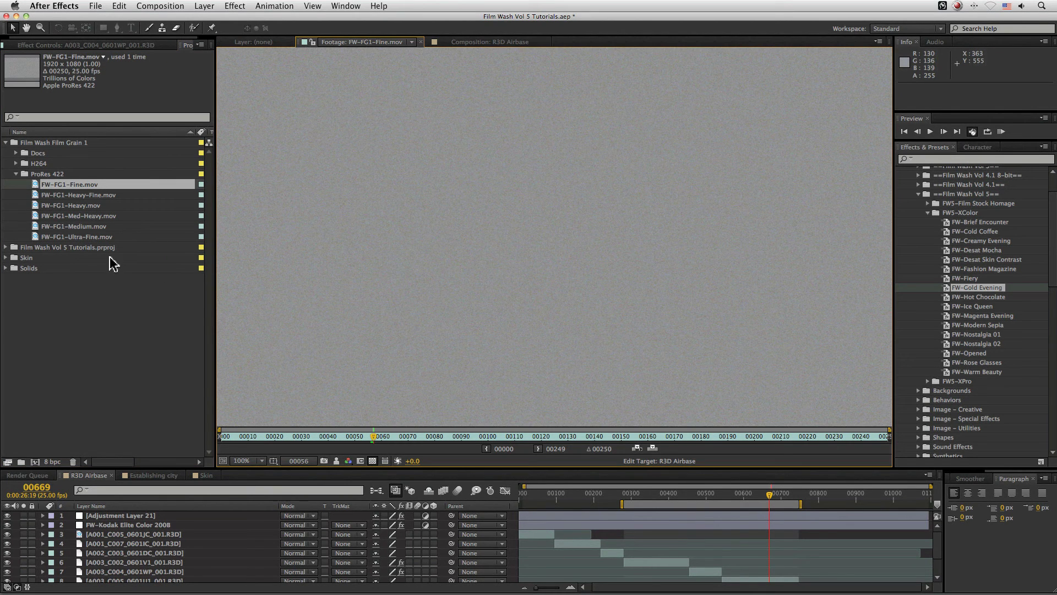
double_click(111, 237)
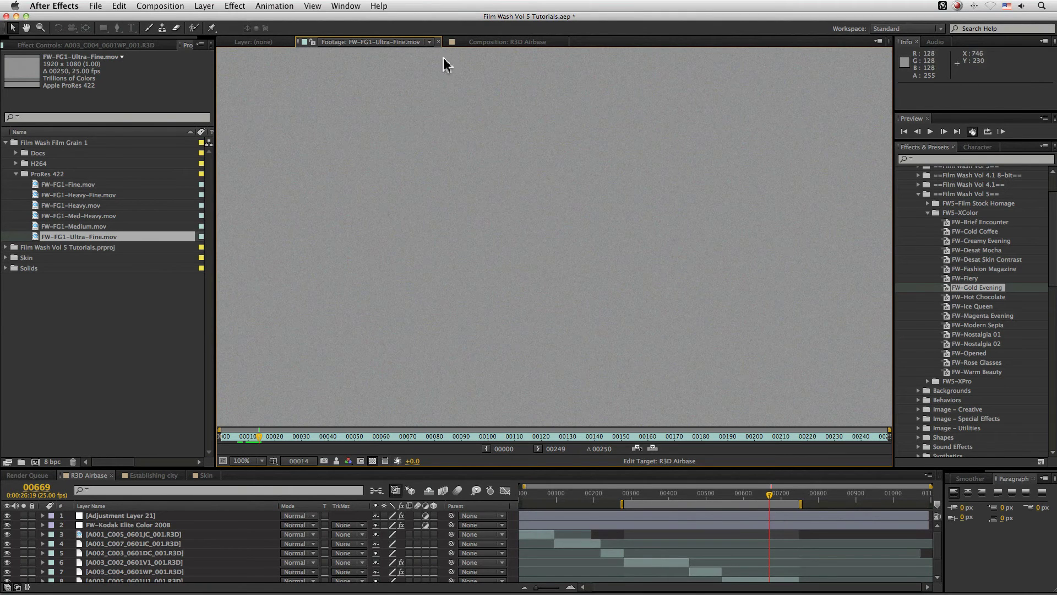
left_click(483, 42)
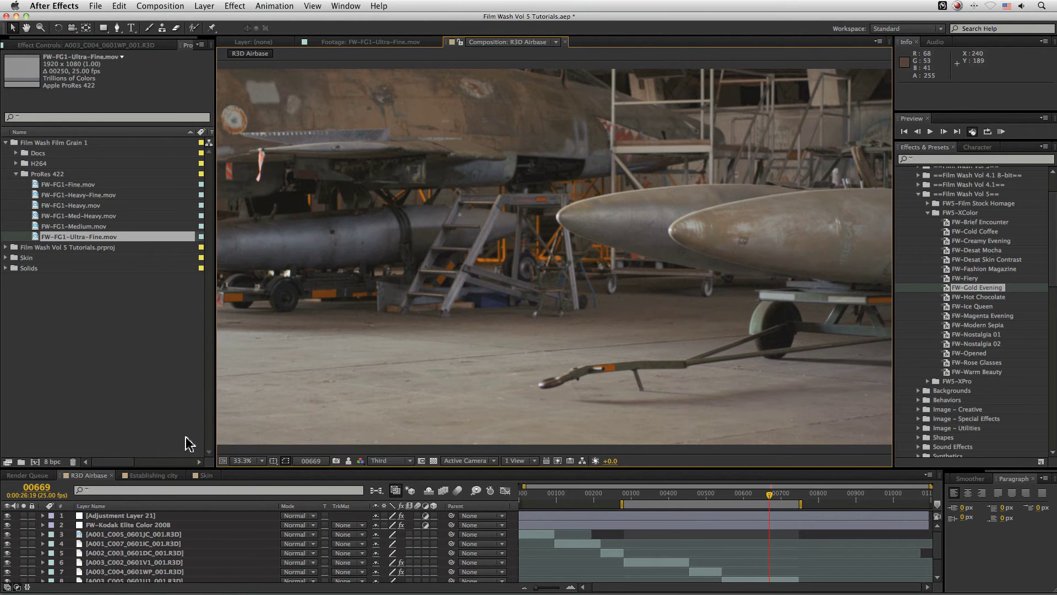
Step: Rename layer 1 to FW-Gold Evening, then select FW-FG1-Med-Heavy.mov in the Project panel
left_click(125, 517)
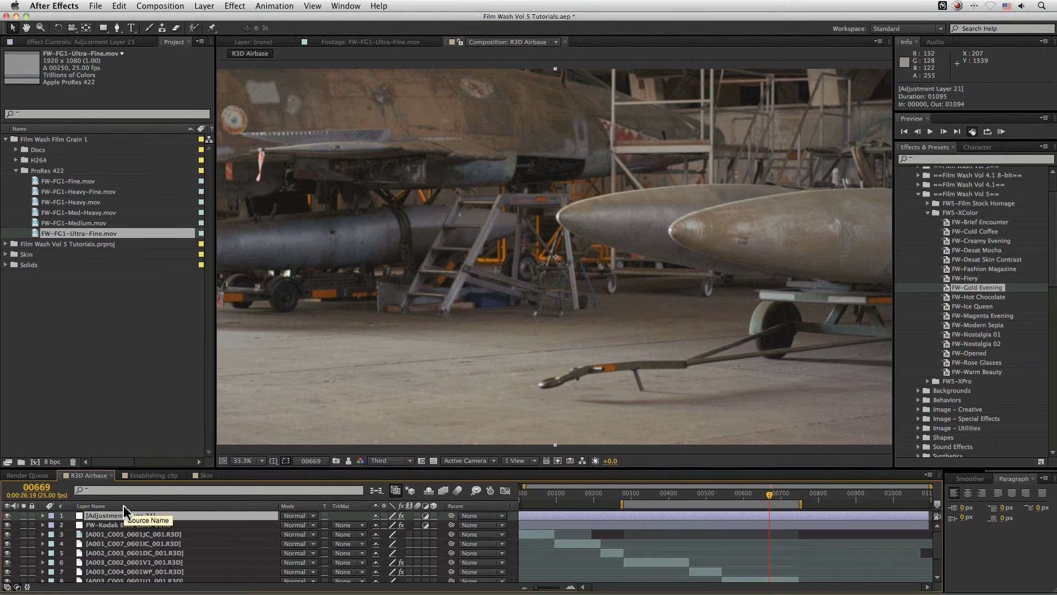
key("Return")
type("FW-Gold Evening")
key("Return")
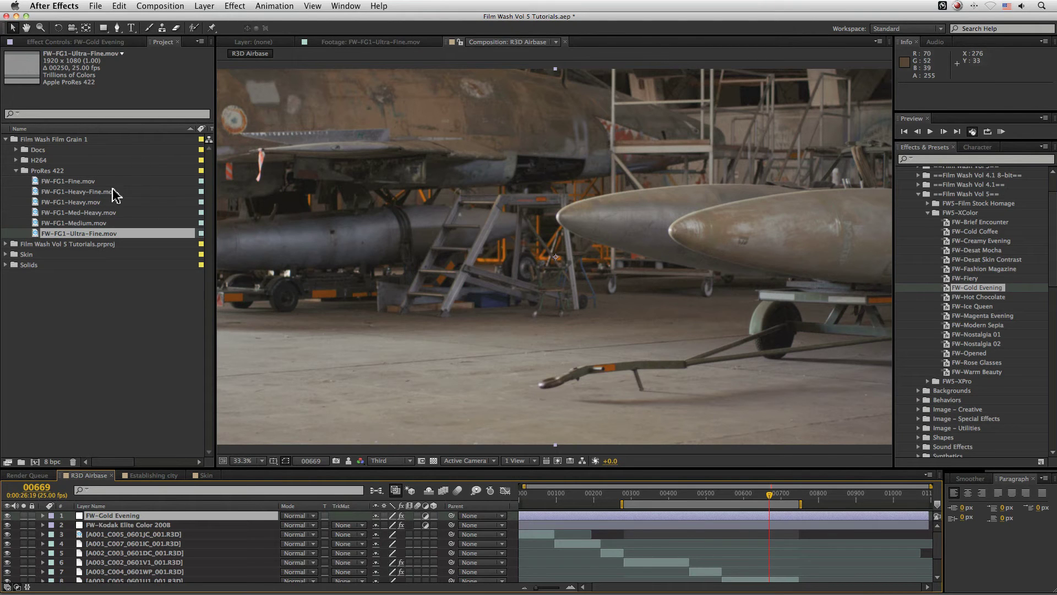
left_click_drag(38, 236, 122, 214)
left_click(122, 213)
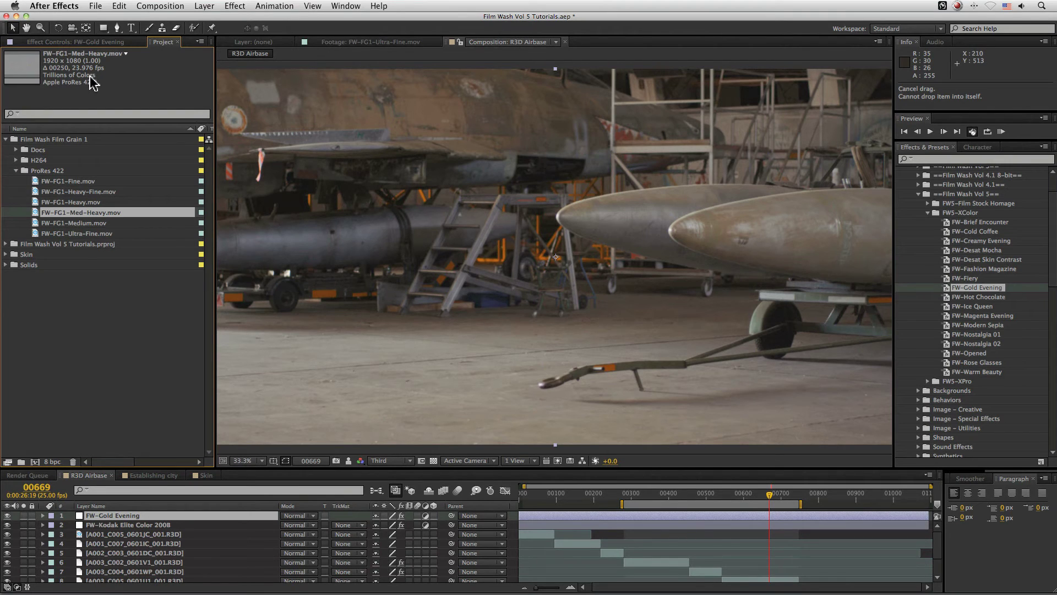
Step: Interpret FW-FG1-Med-Heavy.mov to conform to 25 fps with a loop count of 10
right_click(150, 214)
mouse_move(234, 257)
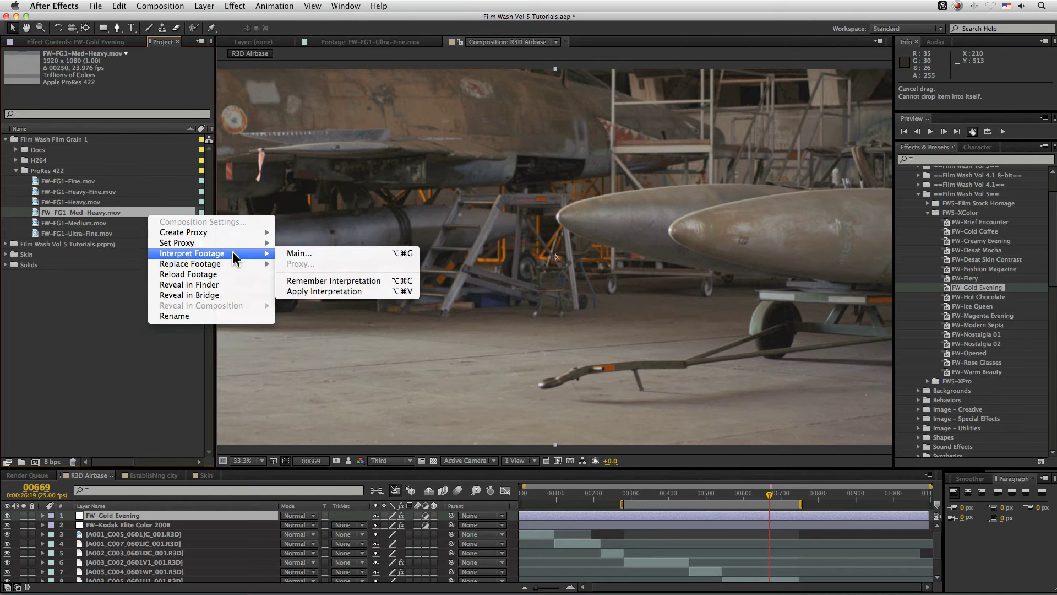
left_click(325, 254)
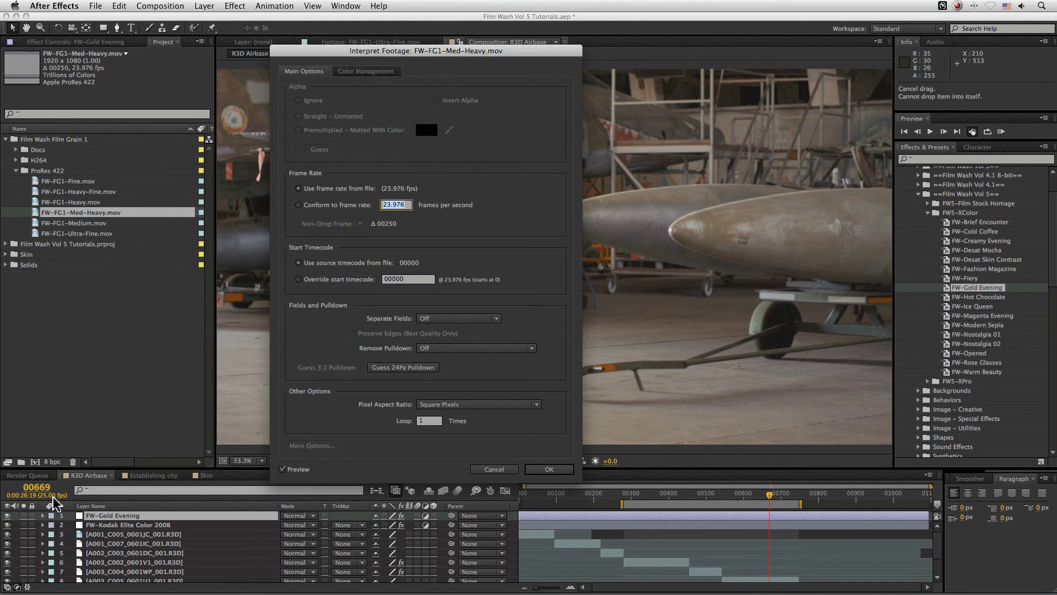
type("25")
left_click(425, 423)
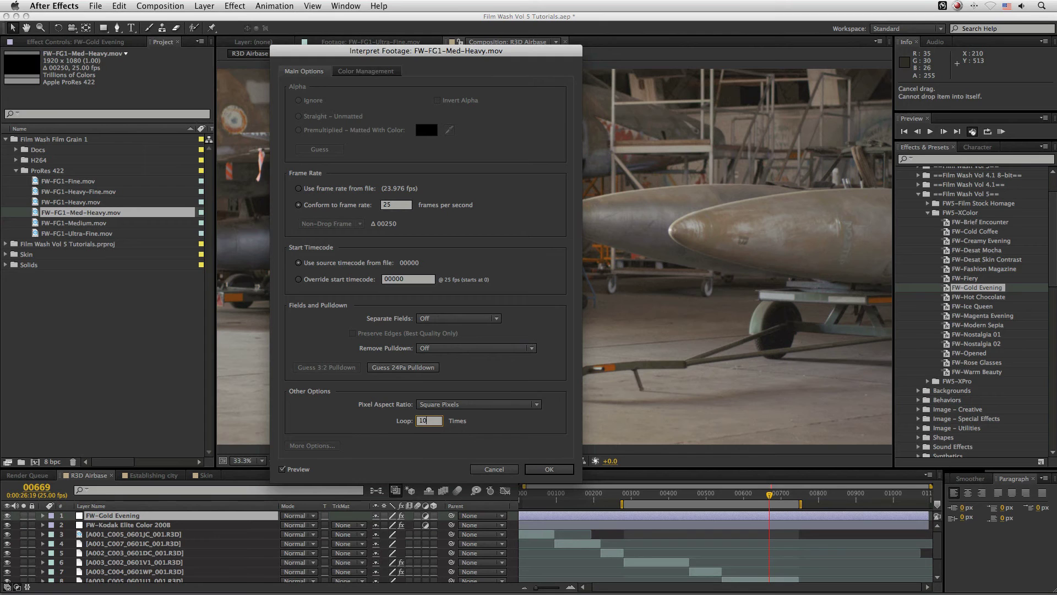
key("Return")
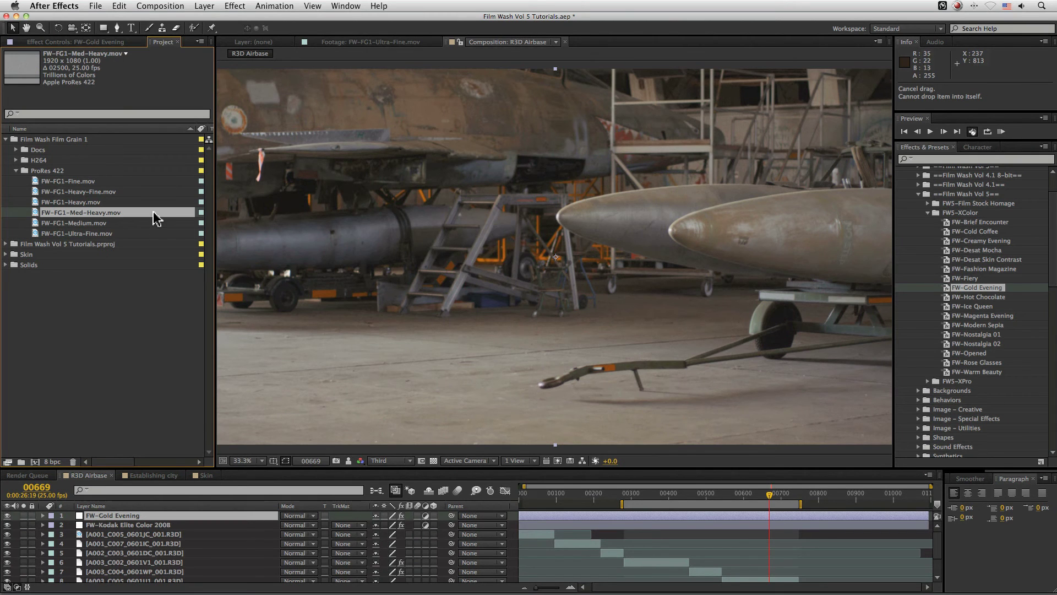
Step: Place FW-FG1-Med-Heavy.mov as the top comp layer and set its blend mode to Overlay
left_click_drag(157, 219, 193, 518)
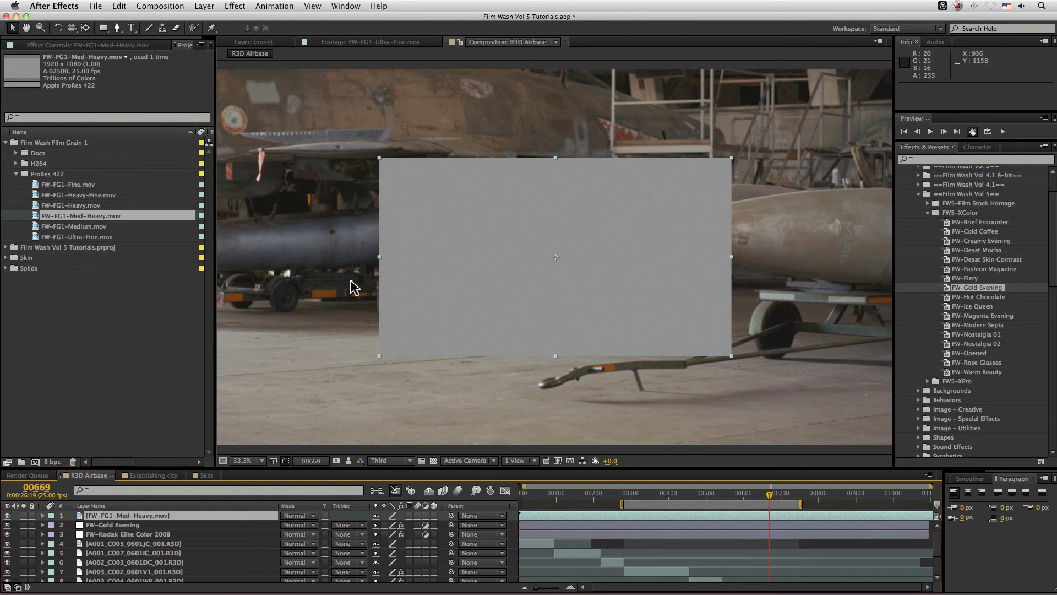
key("slash")
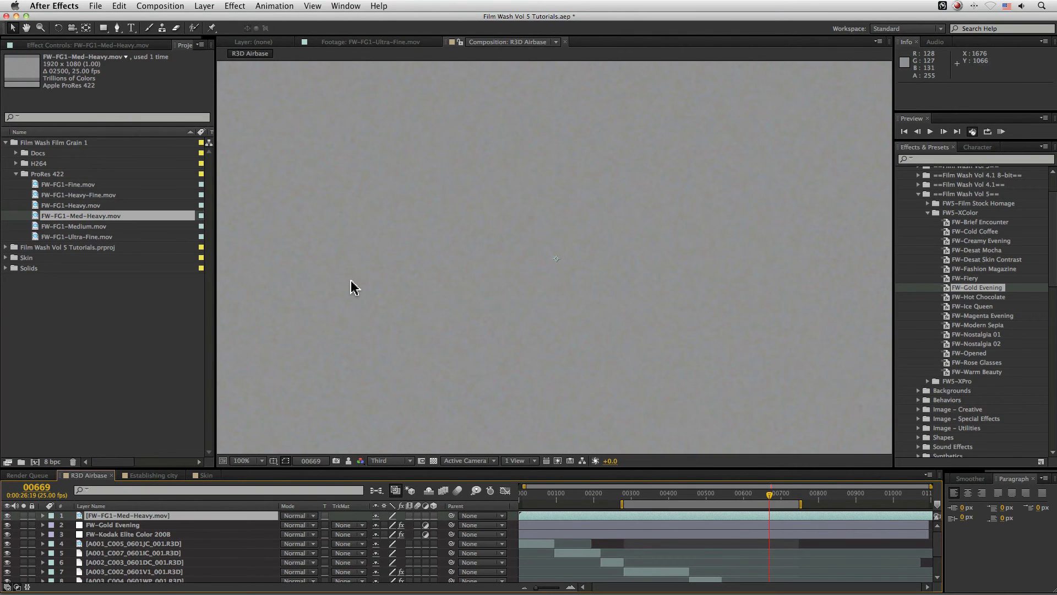
key("comma")
key("comma")
key("comma")
key("comma")
key("comma")
key("comma")
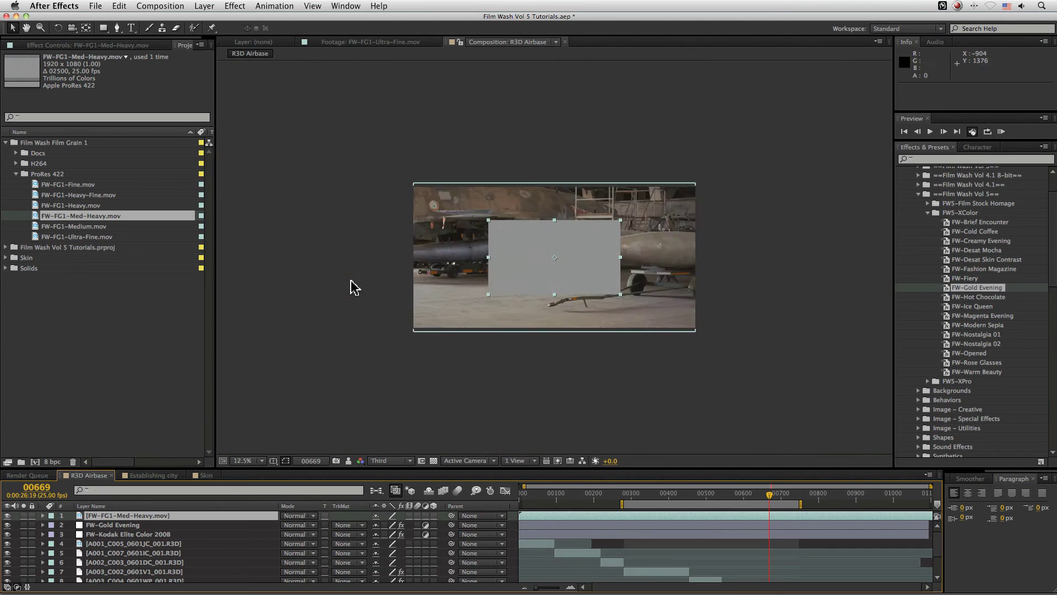
key("period")
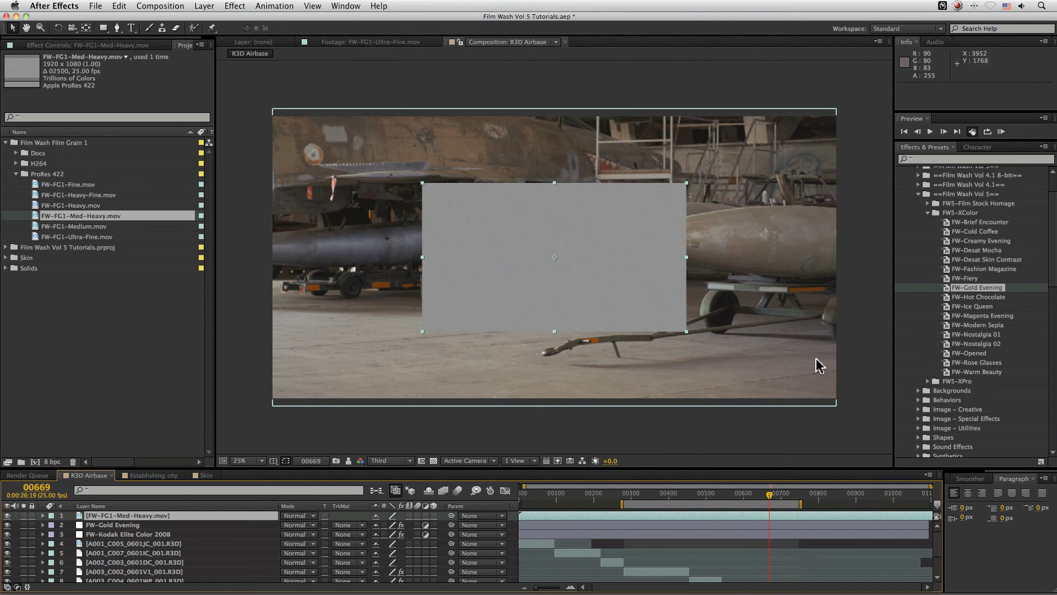
left_click(309, 515)
left_click(336, 336)
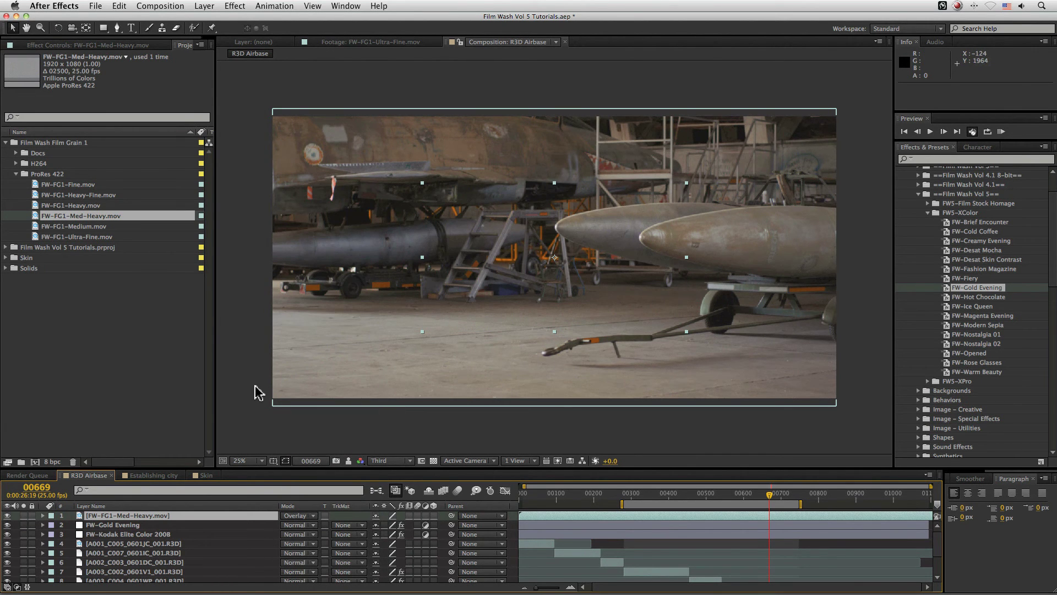
Step: Change the viewer preview resolution from Third to Full
key("period")
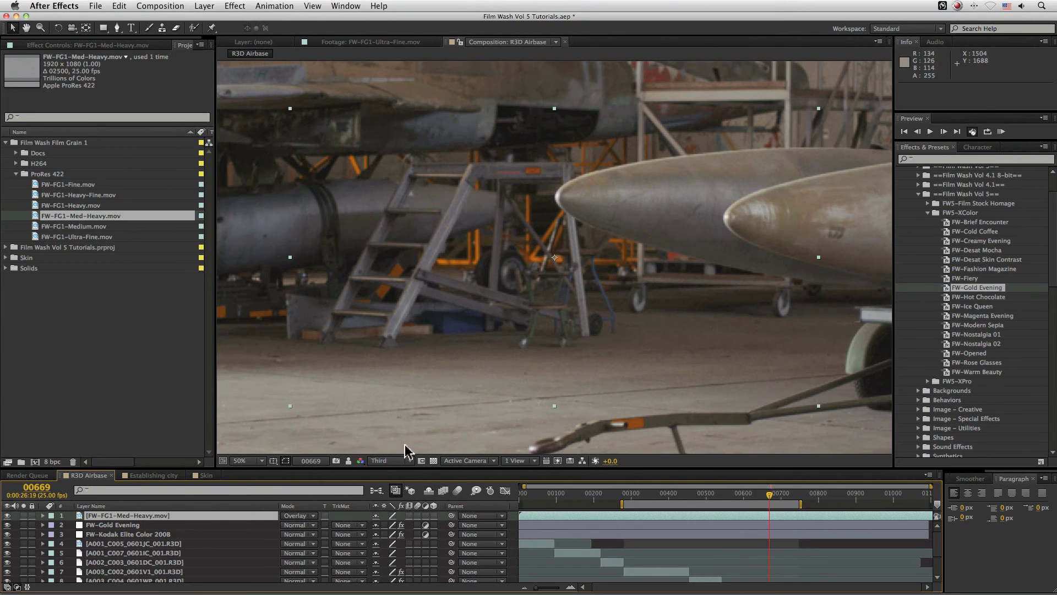
left_click(390, 461)
left_click(396, 488)
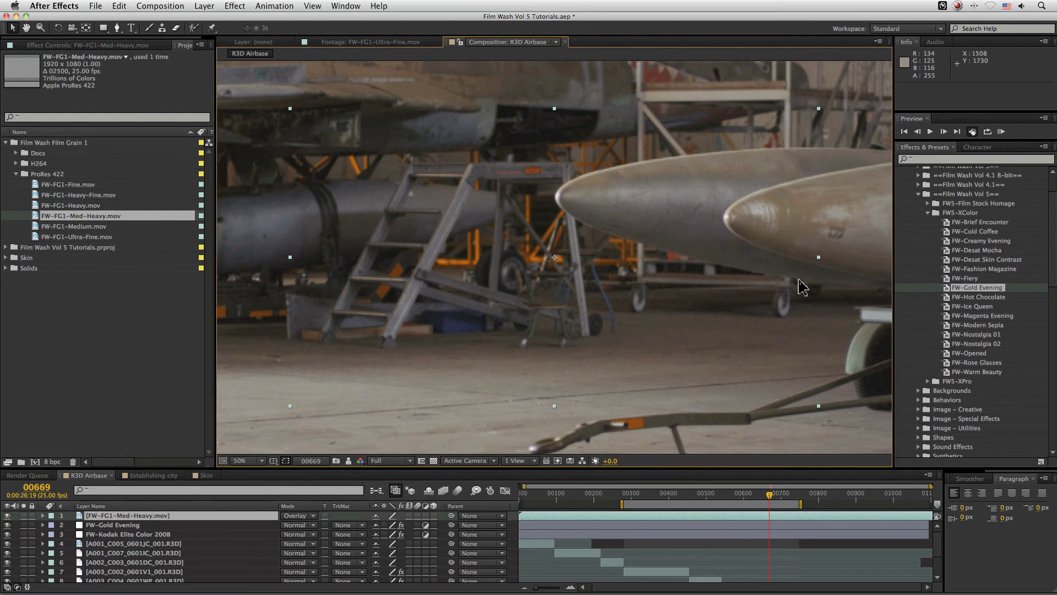
Step: Zoom in on the pod noses and step frames to inspect the grain around 00669
scroll(802, 286, "up", 2)
left_click_drag(798, 283, 529, 330)
left_click_drag(632, 302, 645, 206)
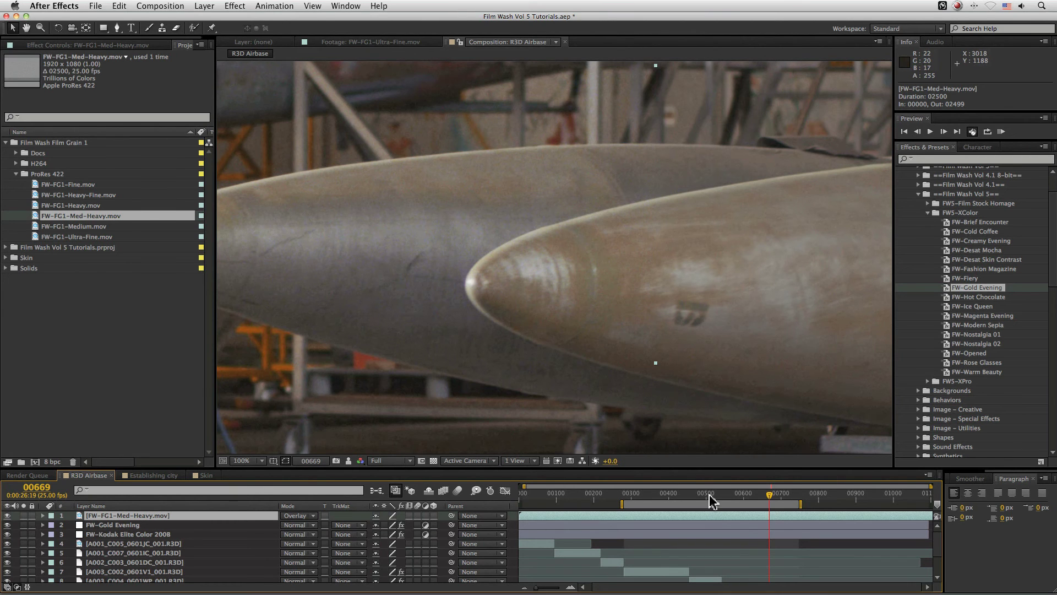
key("Page_Up")
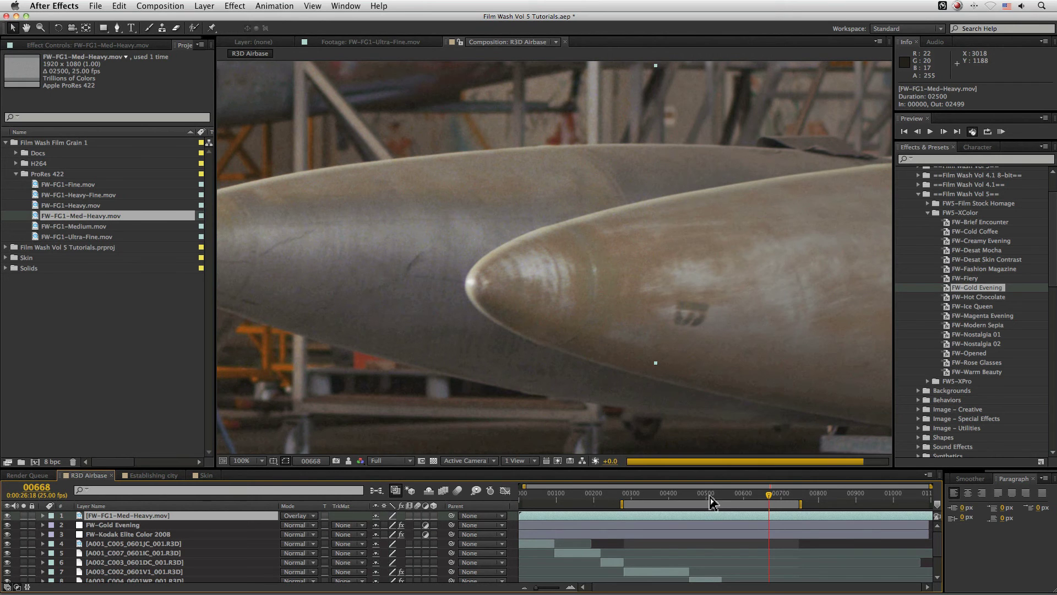
key("Page_Up")
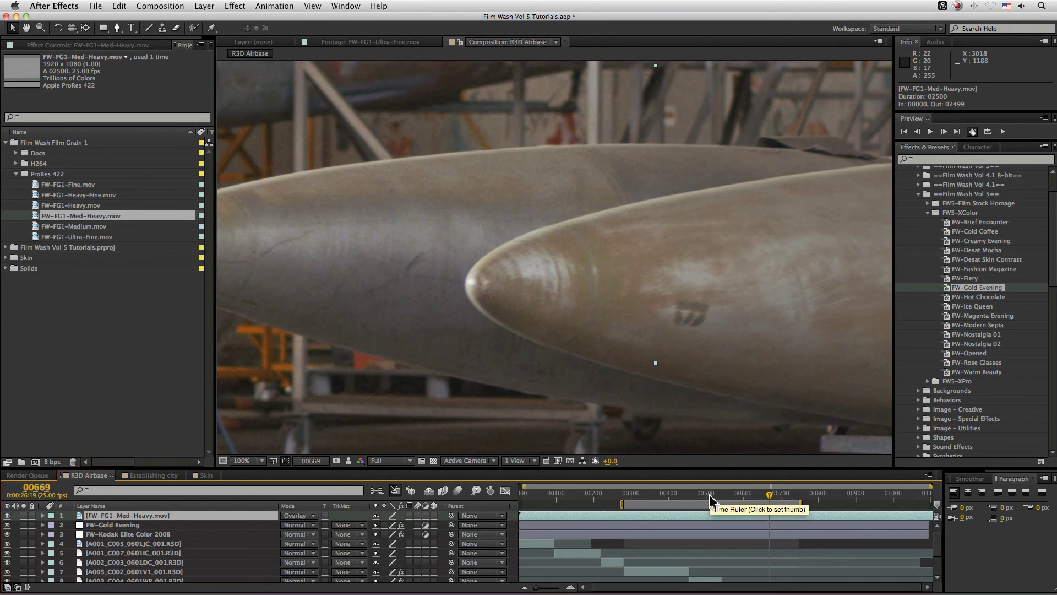
key("Page_Down")
key("Page_Down")
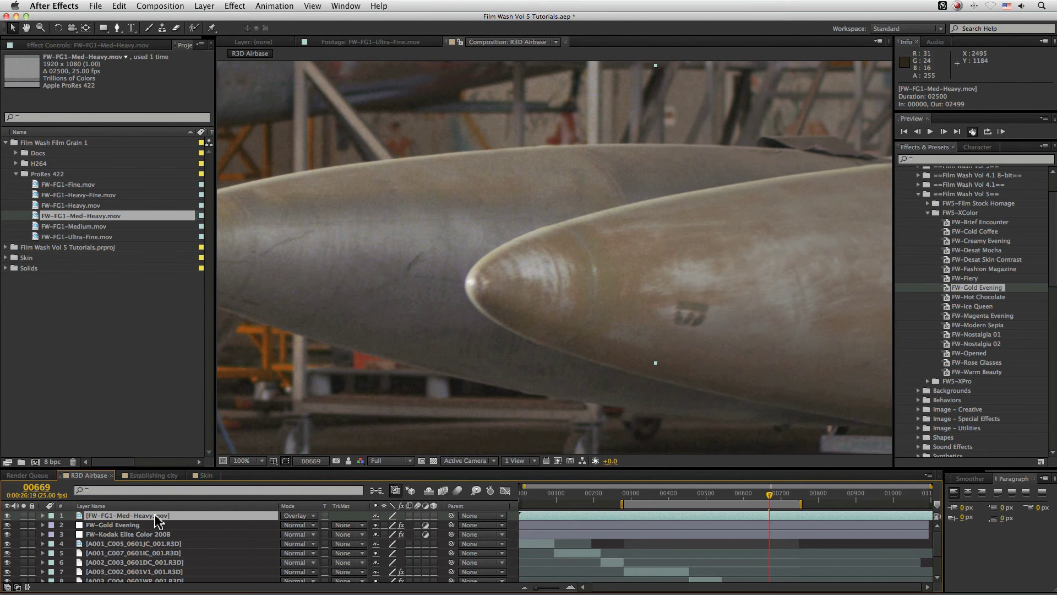
Step: Try Dissolve on the grain layer, then set its blend mode back to Normal
key("comma")
key("comma")
key("comma")
key("comma")
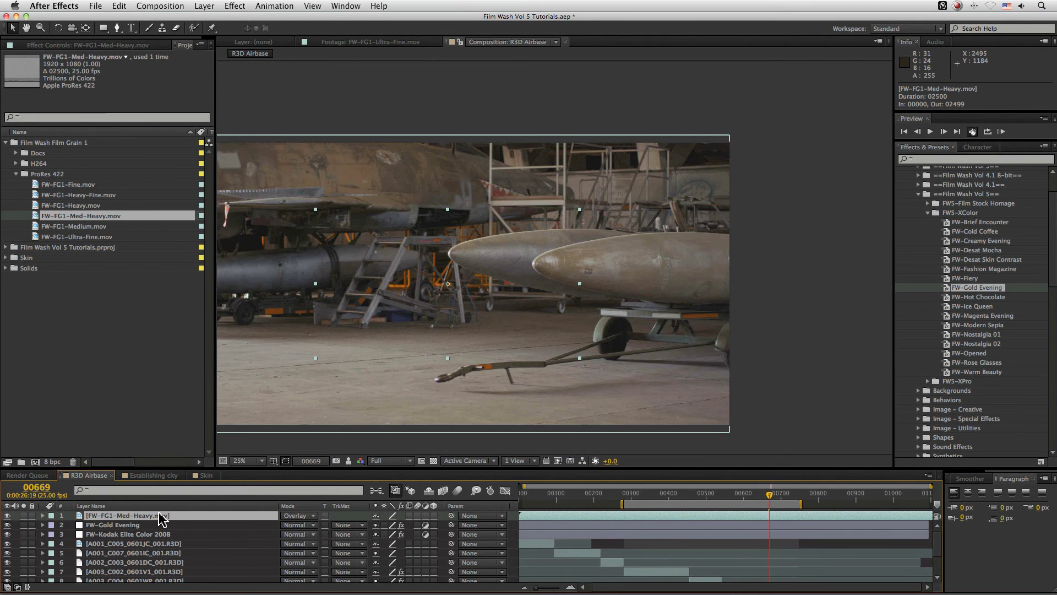
left_click(298, 519)
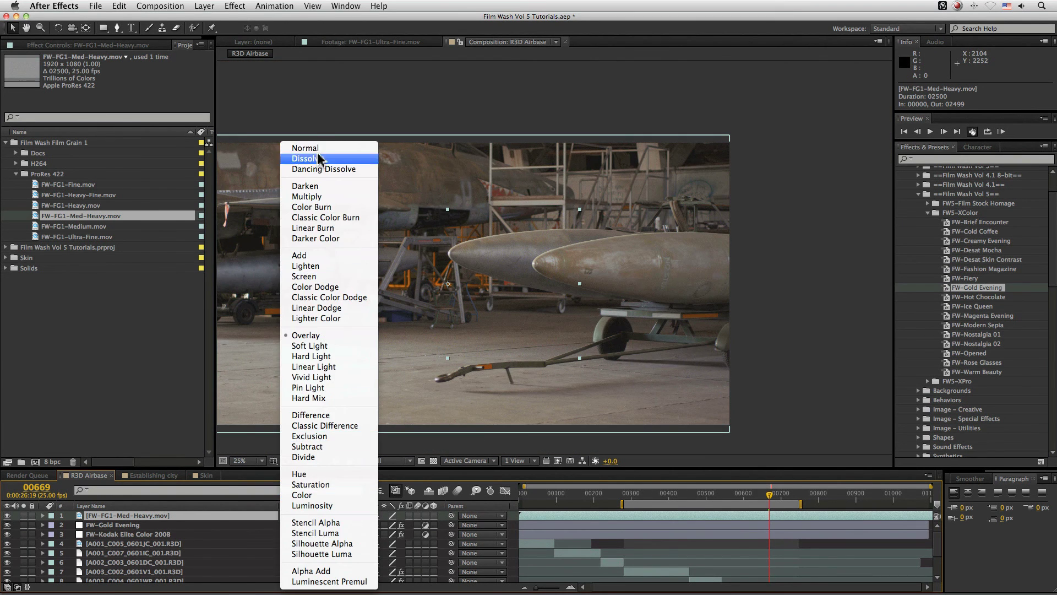
left_click(321, 159)
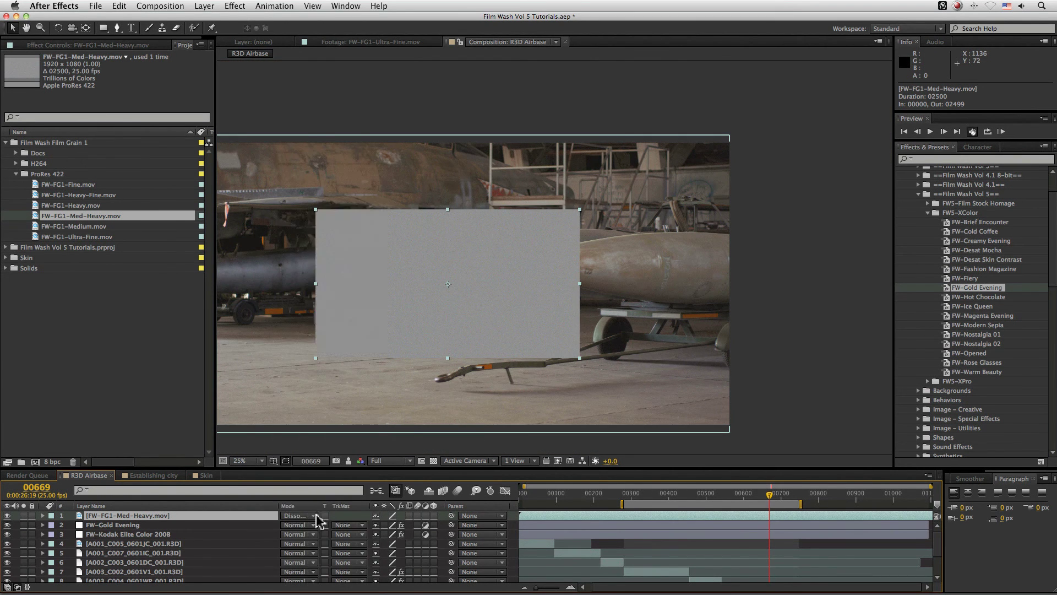
left_click(318, 519)
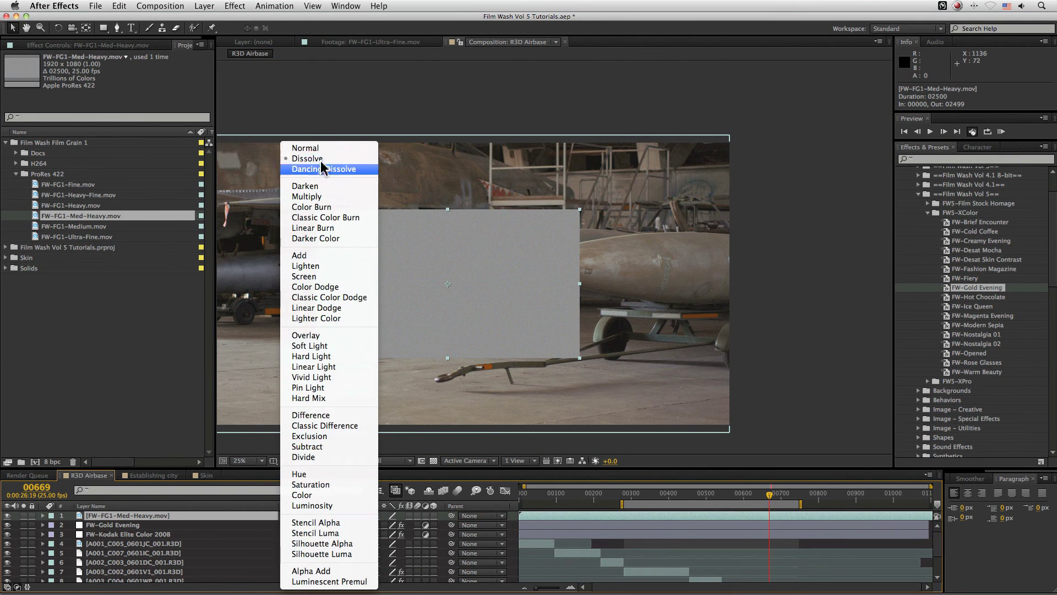
left_click(309, 147)
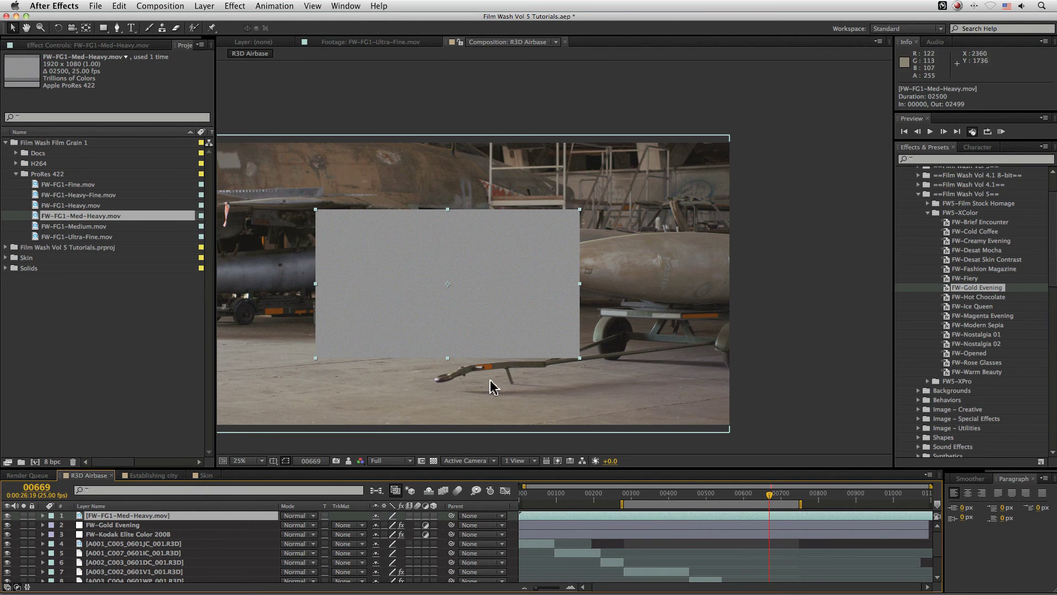
left_click_drag(490, 389, 559, 221)
key("v")
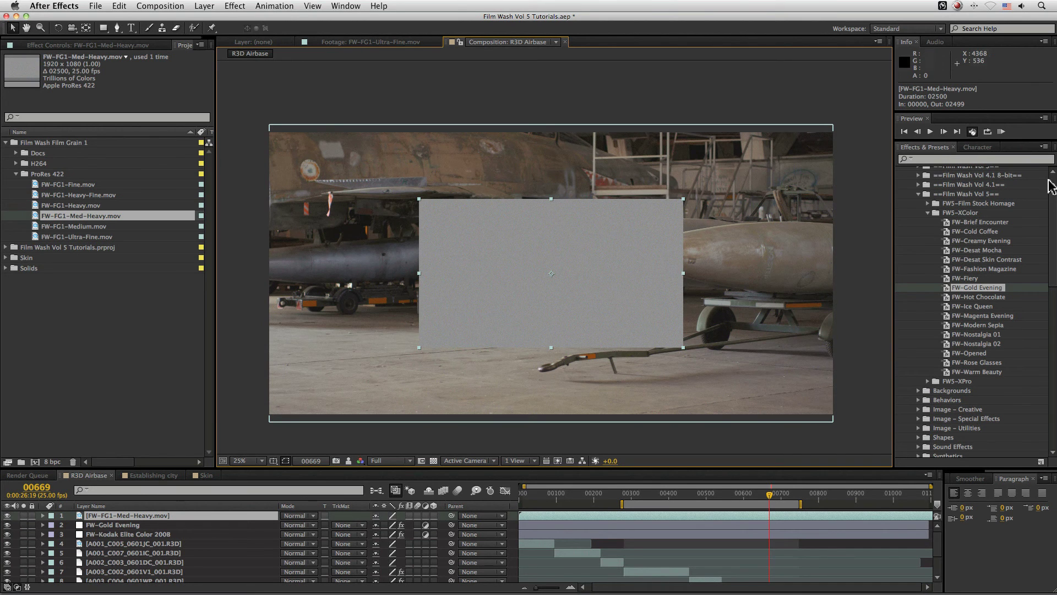
Step: Search Effects & Presets for 'tile' and apply CC RepeTile to the grain layer
left_click(234, 5)
left_click(934, 163)
left_click(917, 159)
type("tile")
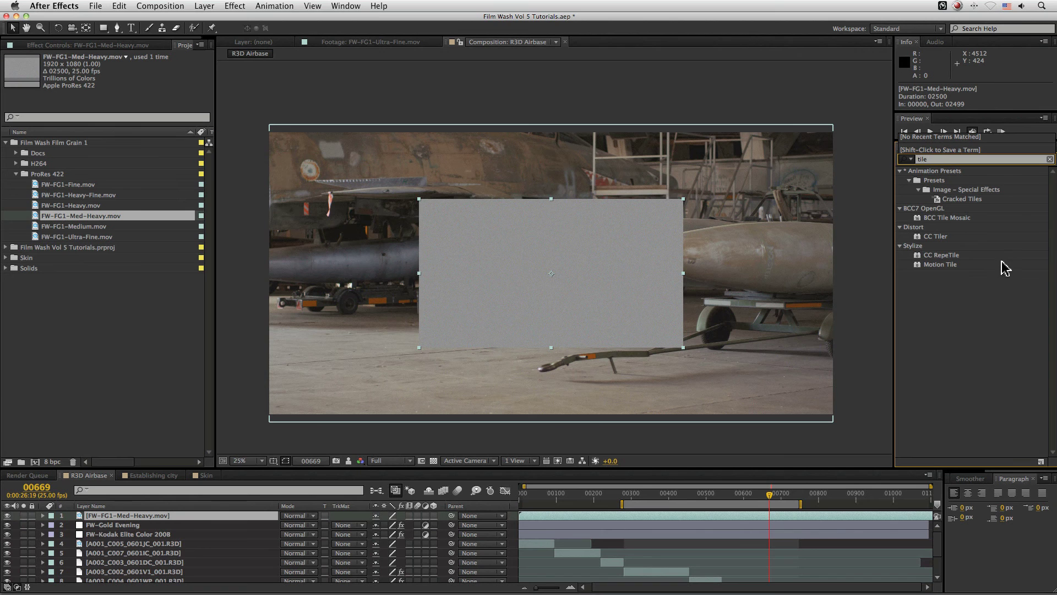
left_click(940, 256)
left_click_drag(940, 256, 192, 520)
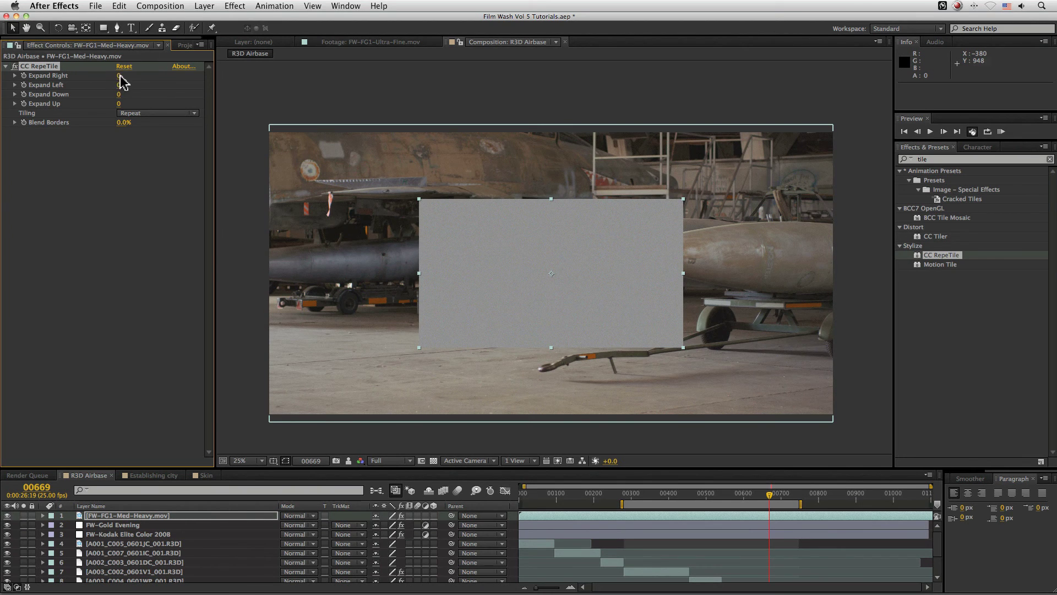
Step: Set CC RepeTile's Expand values to 1121, 1120, 500 and 500 to fill the frame
left_click_drag(143, 72, 741, 80)
left_click(119, 86)
type("1120")
key("Tab")
type("1100")
key("Return")
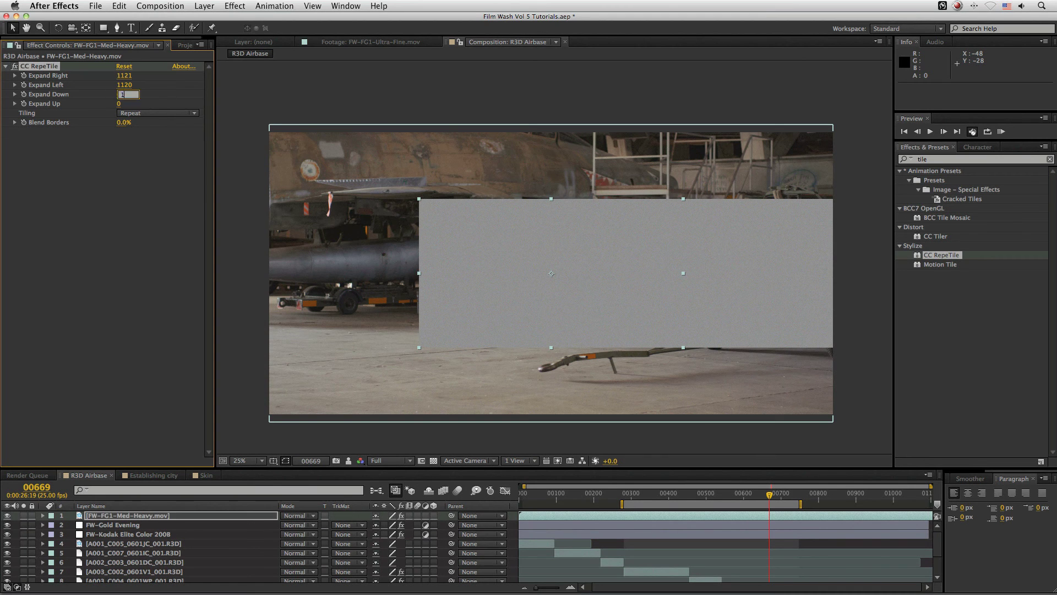
mouse_move(119, 104)
left_mouse_down()
mouse_move(133, 104)
mouse_move(87, 107)
mouse_move(109, 106)
left_mouse_up()
type("500")
key("Tab")
type("500")
key("Return")
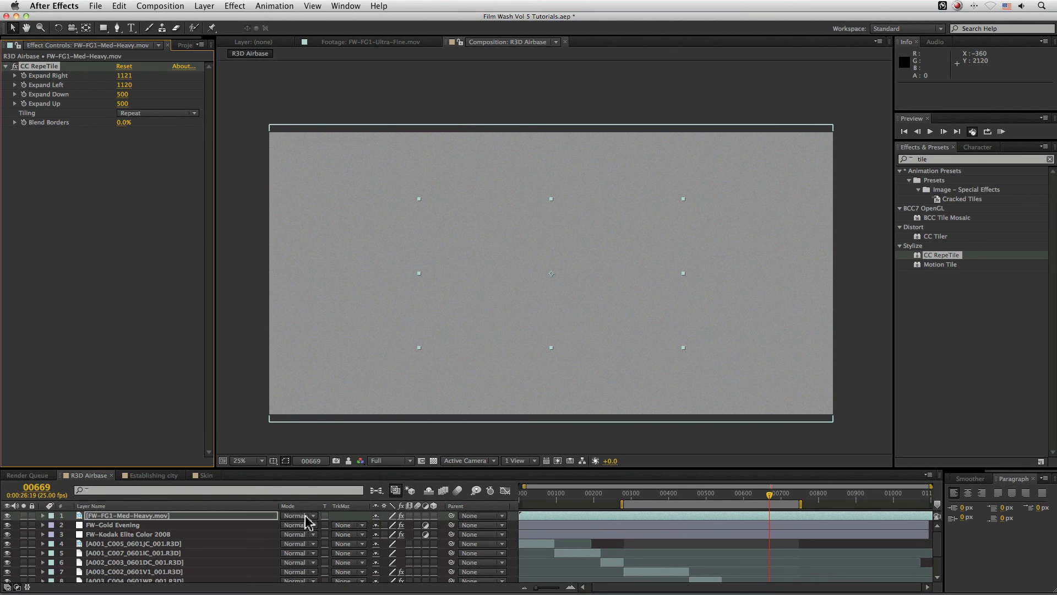
Step: Set the tiled grain layer back to Overlay and move to frame 00334
left_click(305, 516)
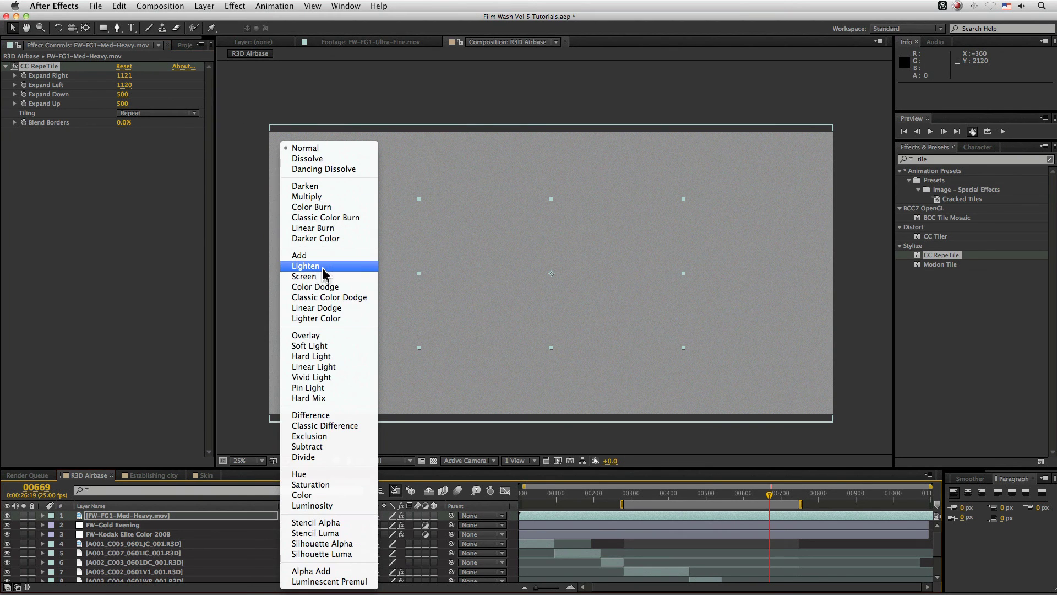
left_click(342, 335)
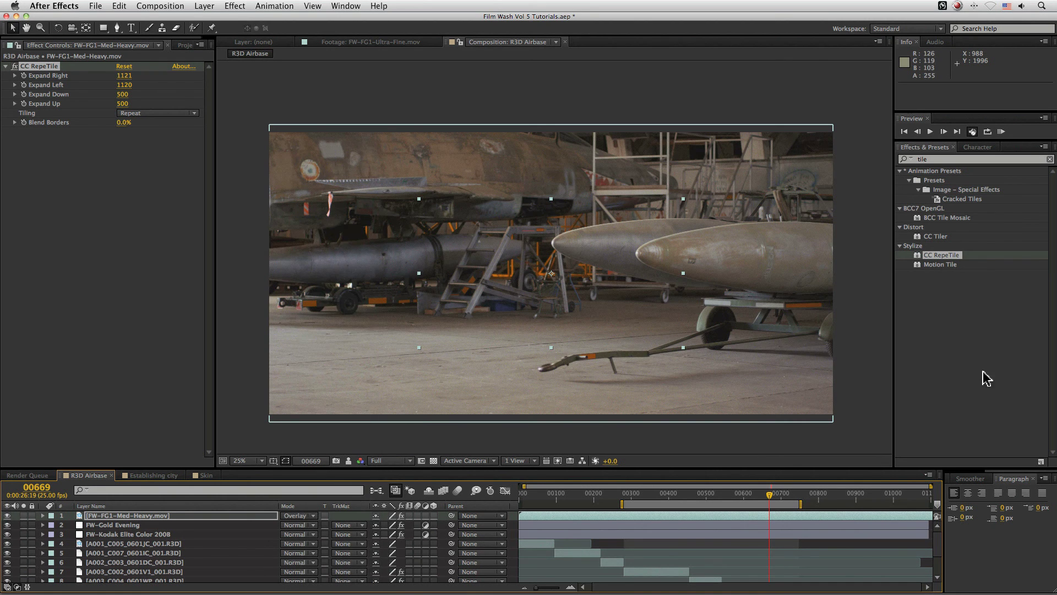
key("period")
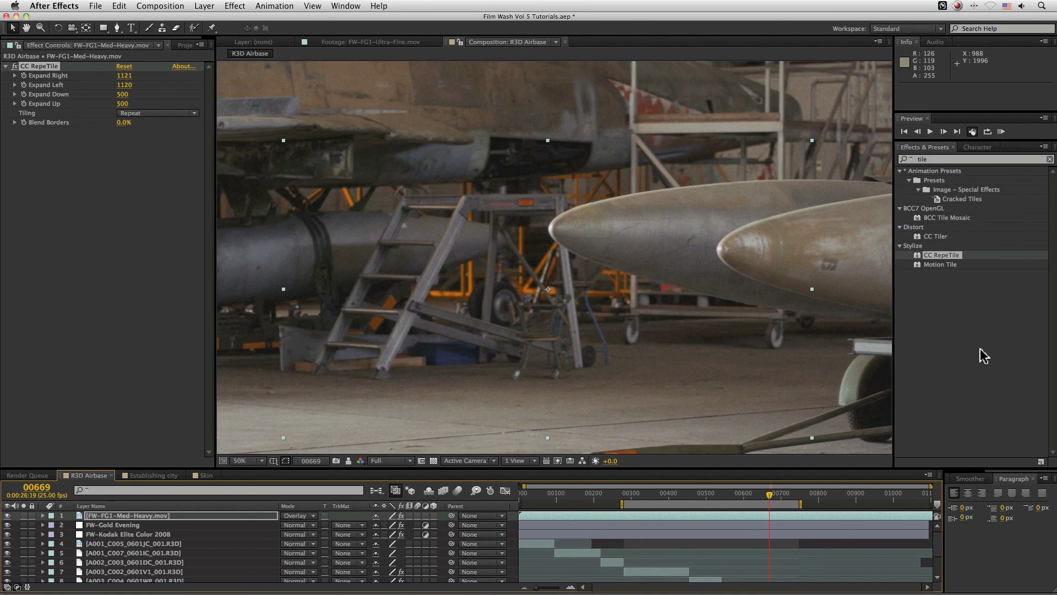
left_click(658, 494)
left_click_drag(42, 492, 32, 492)
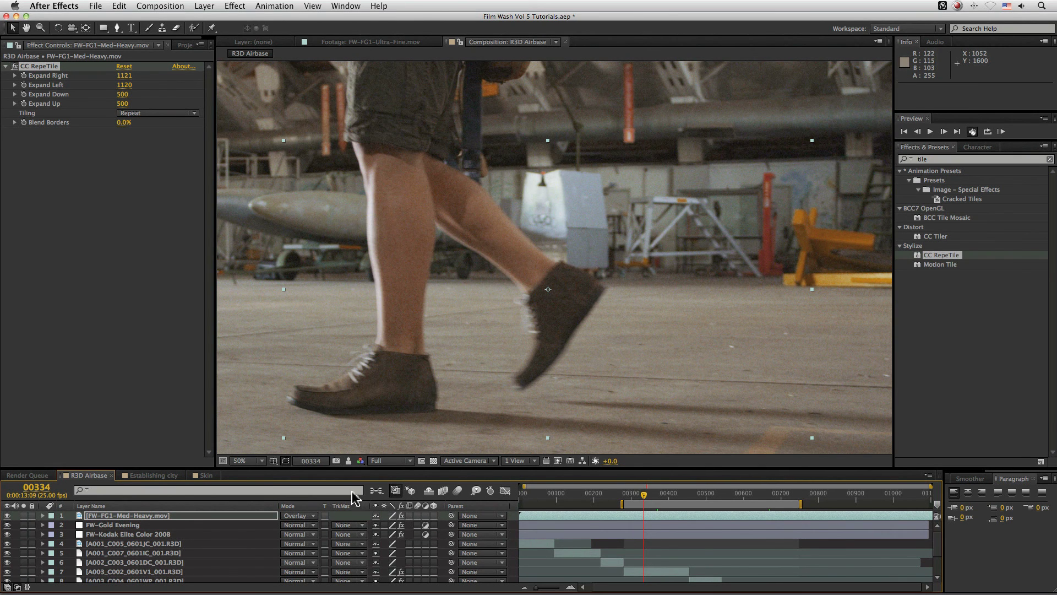
Step: Compare the grained frame against the ungrained snapshot twice
left_click(348, 460)
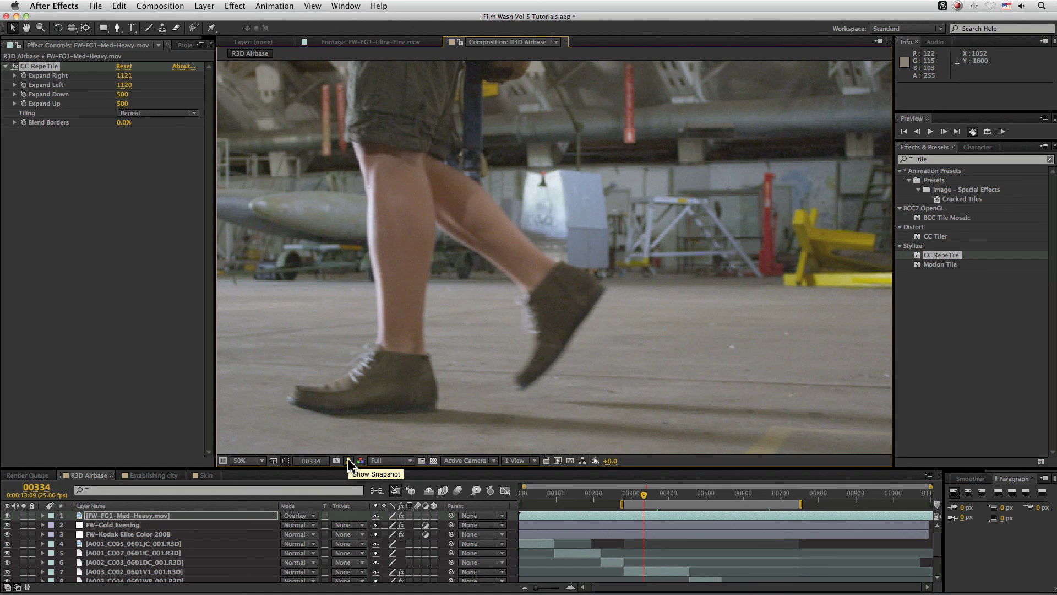
left_click_drag(348, 462, 354, 478)
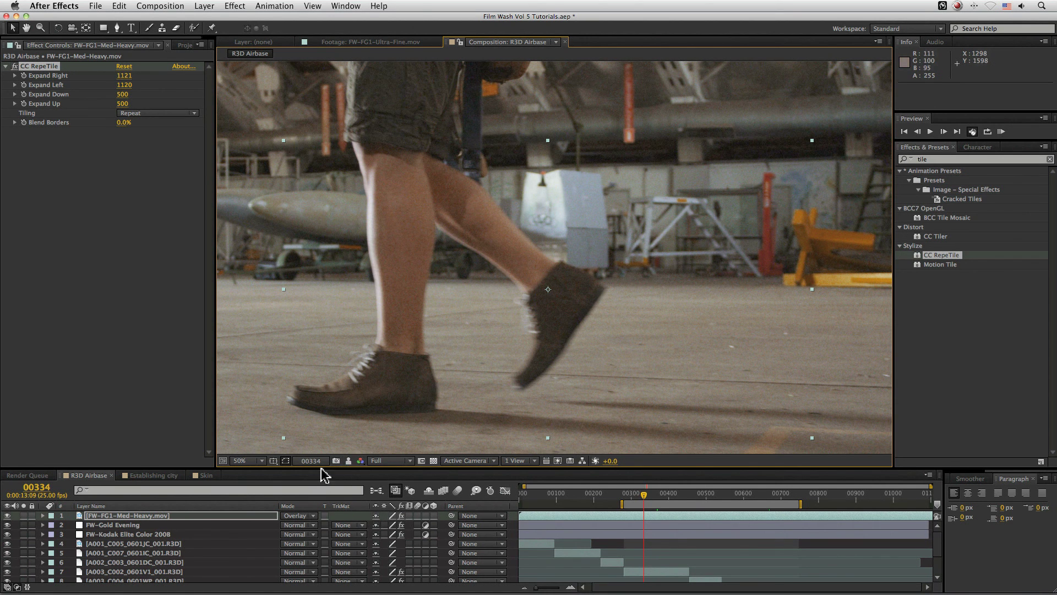
left_click(348, 461)
left_click_drag(348, 461, 348, 463)
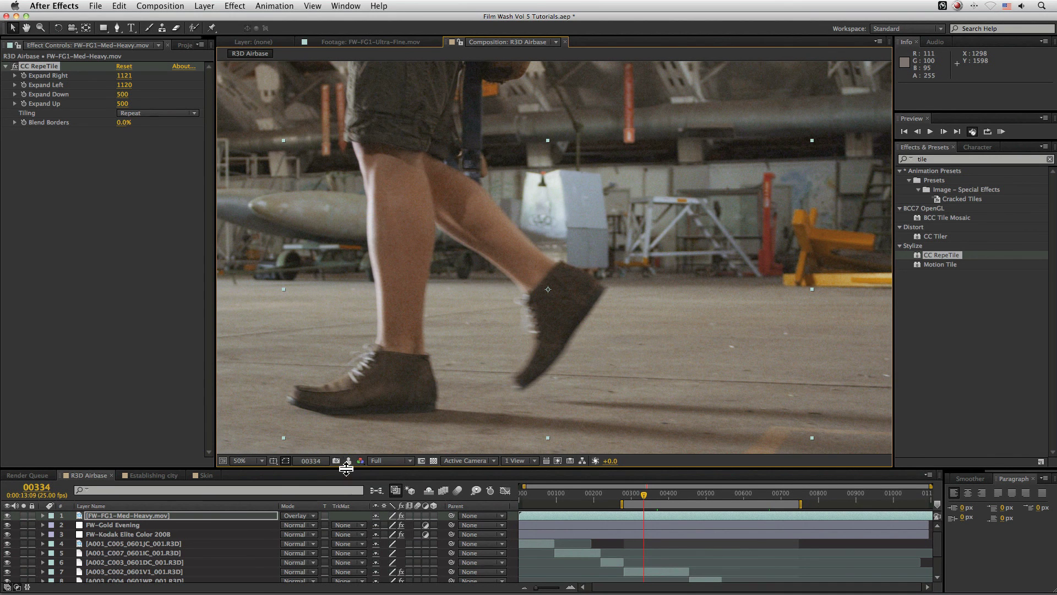
Step: Try the grain layer at 50% Opacity, then return it to 100%
left_click(154, 516)
key("t")
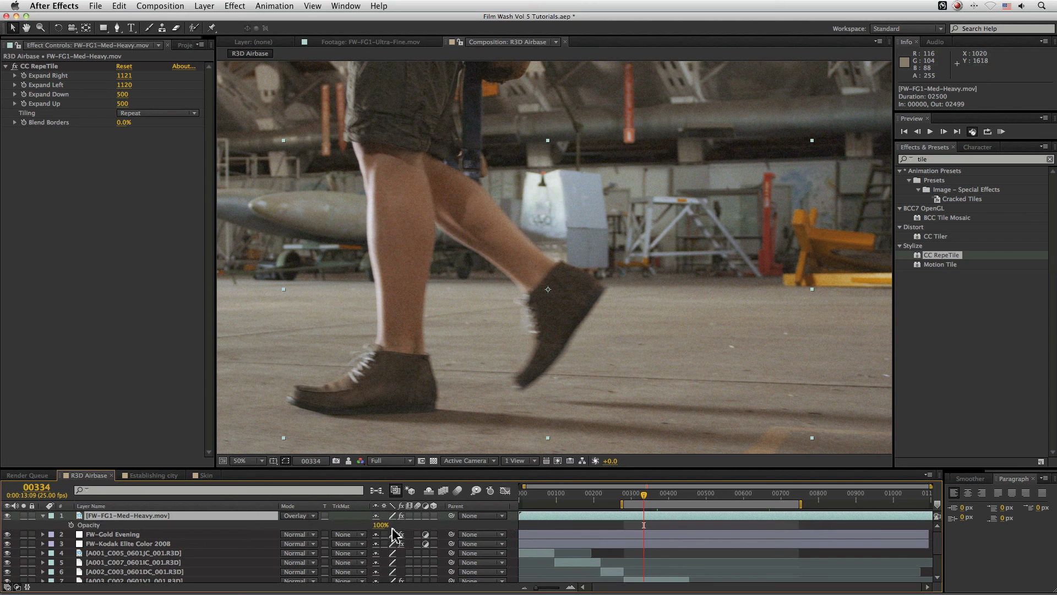
left_click(381, 525)
type("50")
key("Return")
left_click_drag(404, 533, 774, 529)
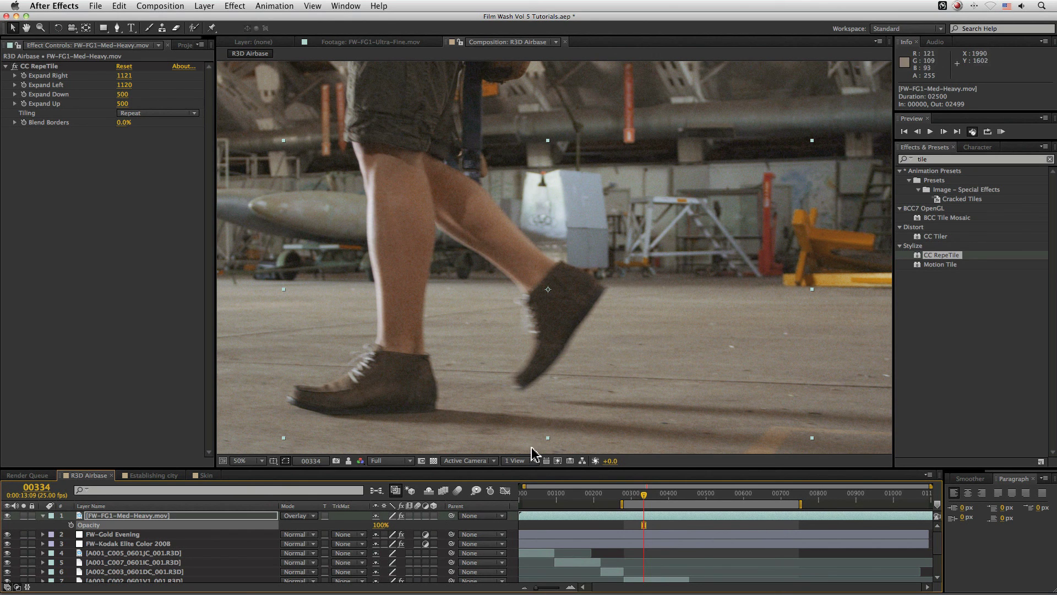
key("comma")
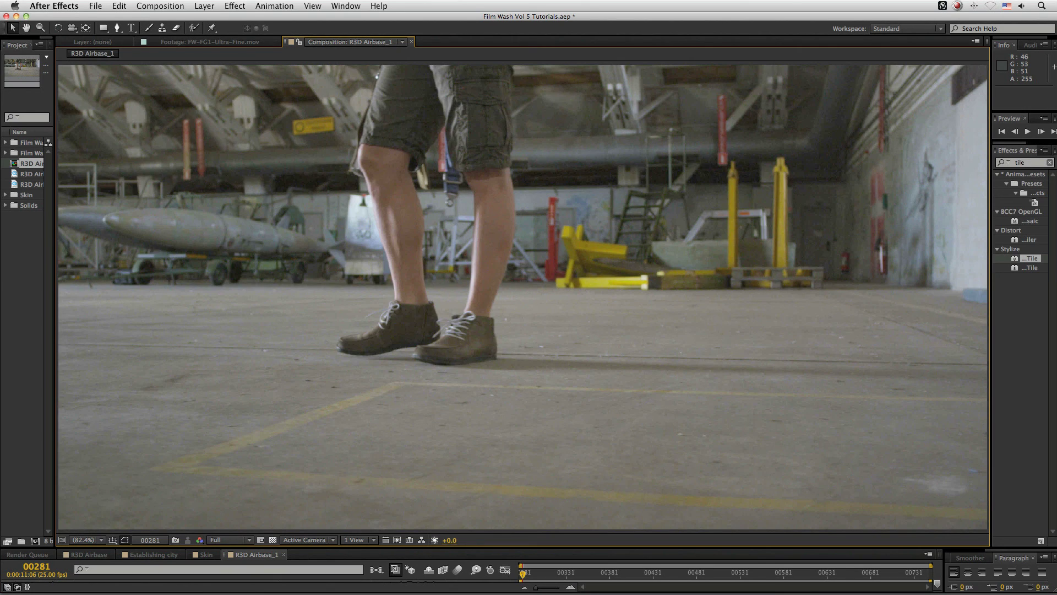
Step: Start a real-time RAM preview of the R3D Airbase_1 composition
key("KP_0")
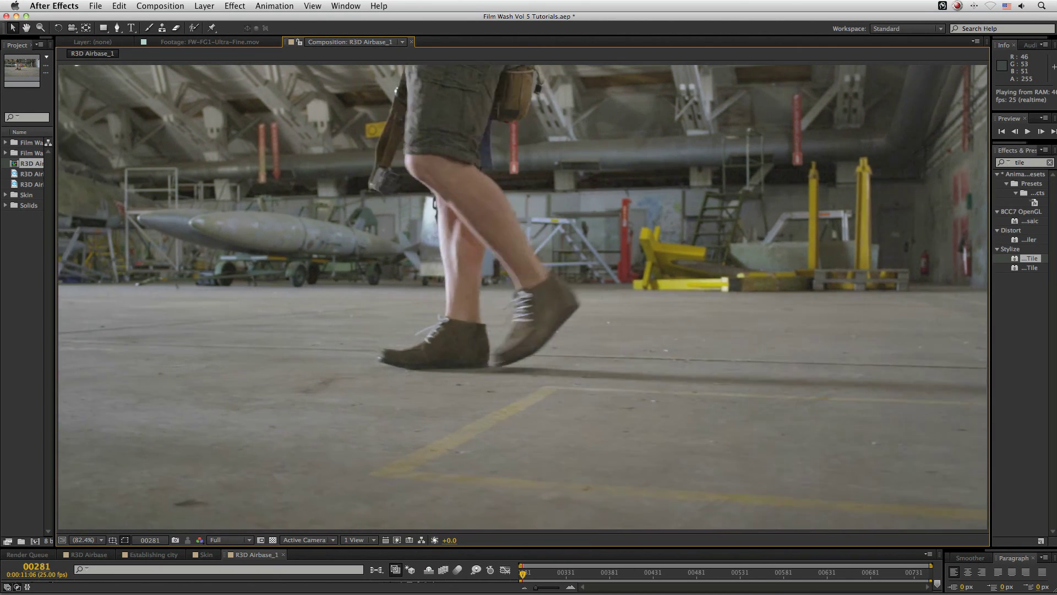